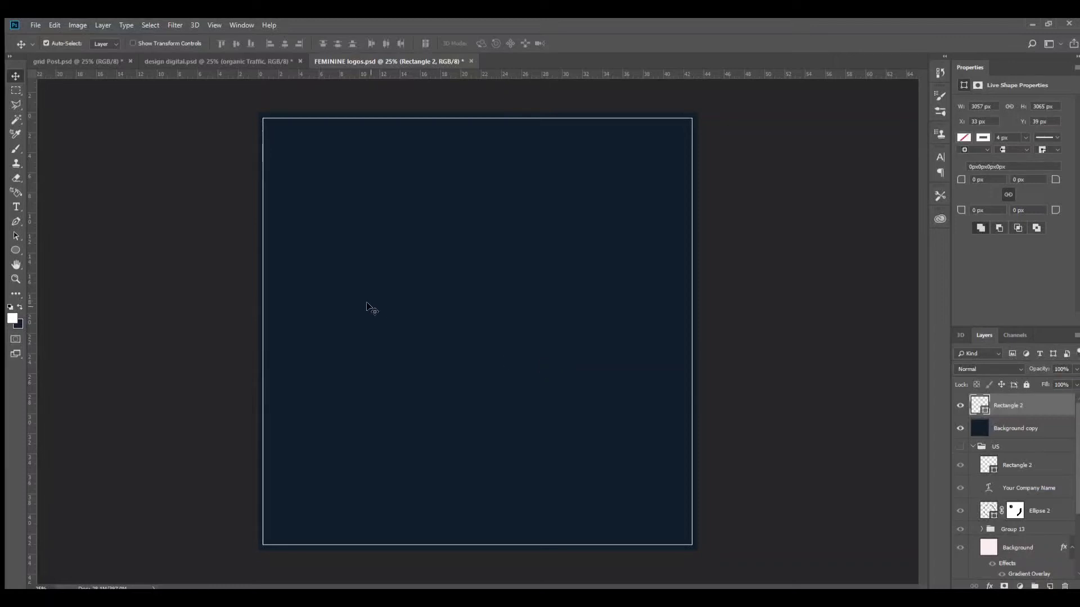
Add white 'cse' text near the canvas centre and enlarge it to about 724.7 pt.
{"action": "left_click", "coordinate": [973, 446]}
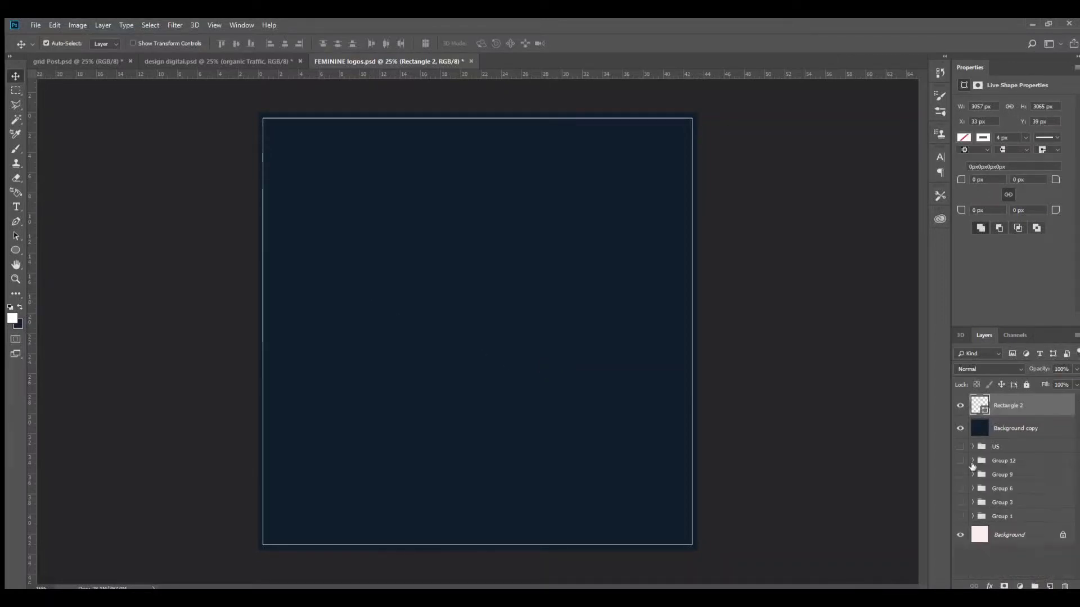
{"action": "key", "text": "t"}
{"action": "left_click", "coordinate": [417, 329]}
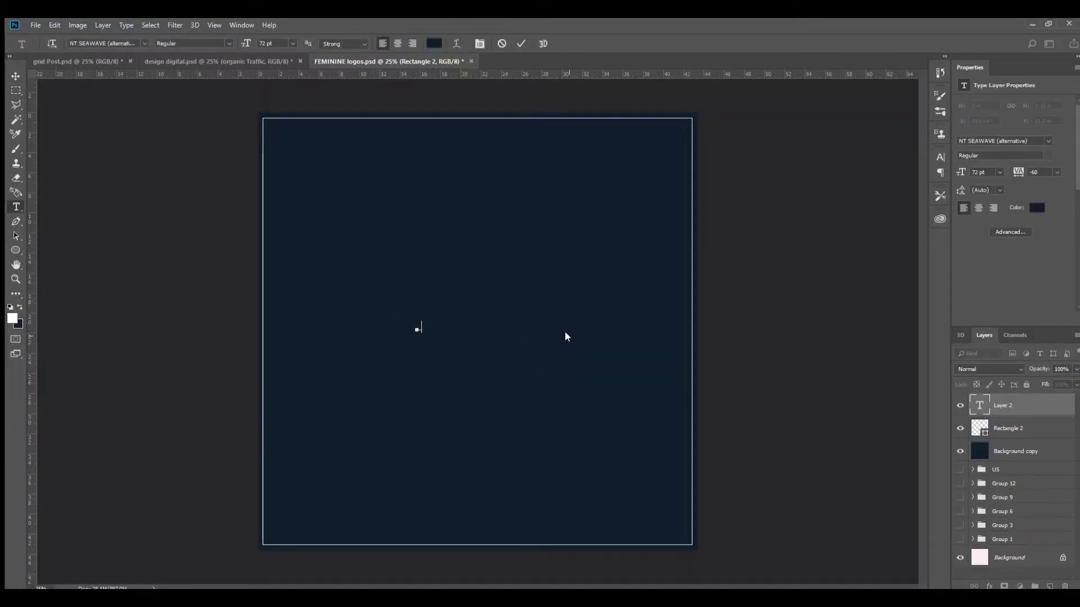
{"action": "type", "text": "cse"}
{"action": "key", "text": "ctrl+Return"}
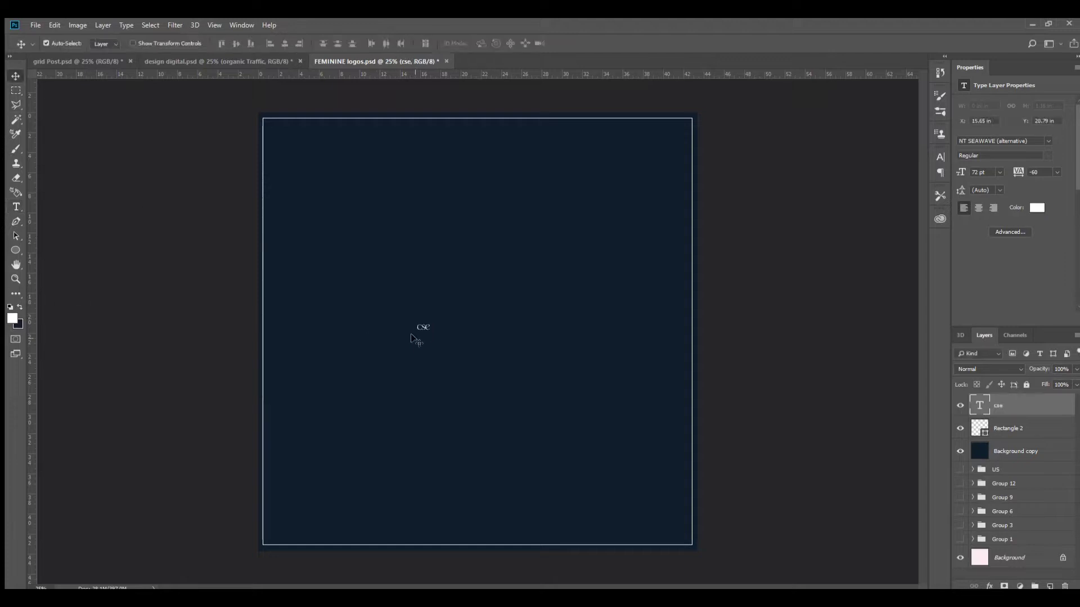
{"action": "key", "text": "ctrl+t"}
{"action": "left_click_drag", "start_coordinate": [430, 333], "coordinate": [499, 375]}
{"action": "key", "text": "Return"}
Delete 'se' from the text, leaving only the letter c.
{"action": "key", "text": "v"}
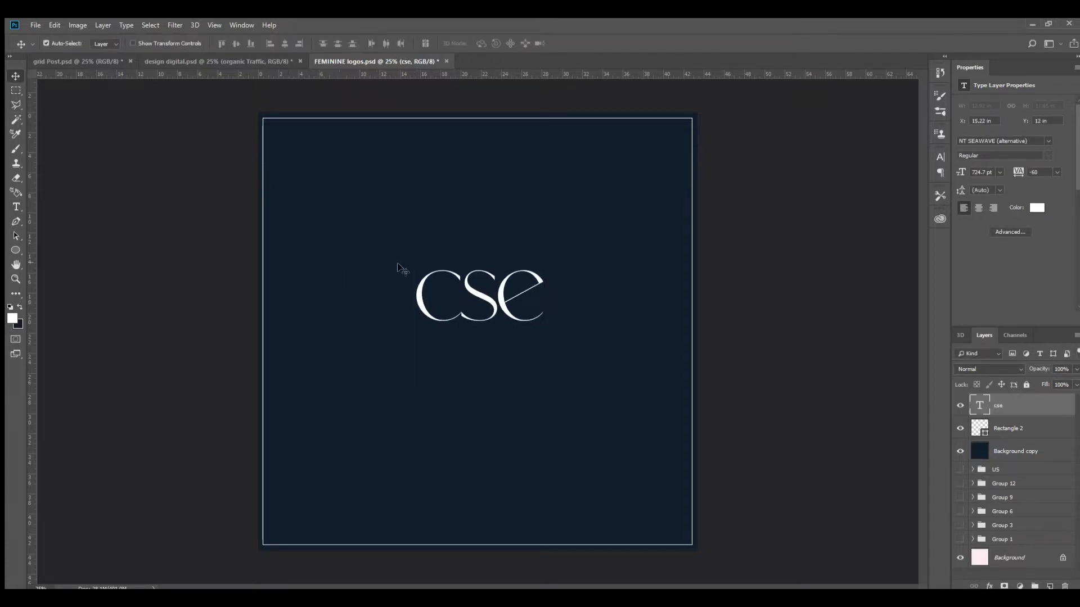
{"action": "double_click", "coordinate": [459, 295]}
{"action": "left_click_drag", "start_coordinate": [458, 295], "coordinate": [565, 304]}
{"action": "key", "text": "BackSpace"}
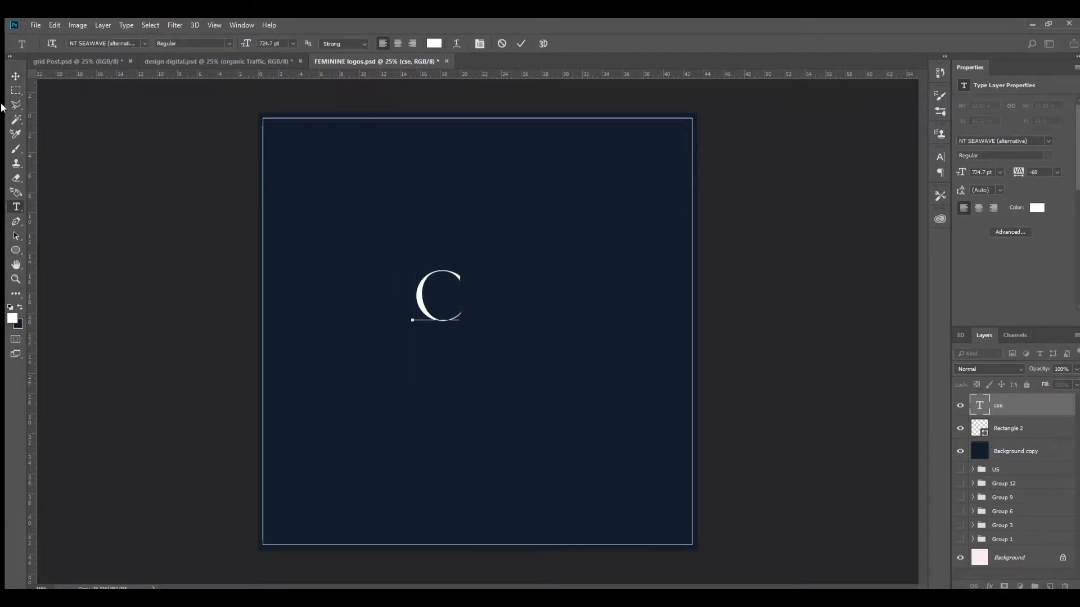
{"action": "key", "text": "ctrl+Return"}
Duplicate the c layer to the right and retype the copy as 'S'.
{"action": "left_click_drag", "start_coordinate": [423, 313], "coordinate": [484, 312]}
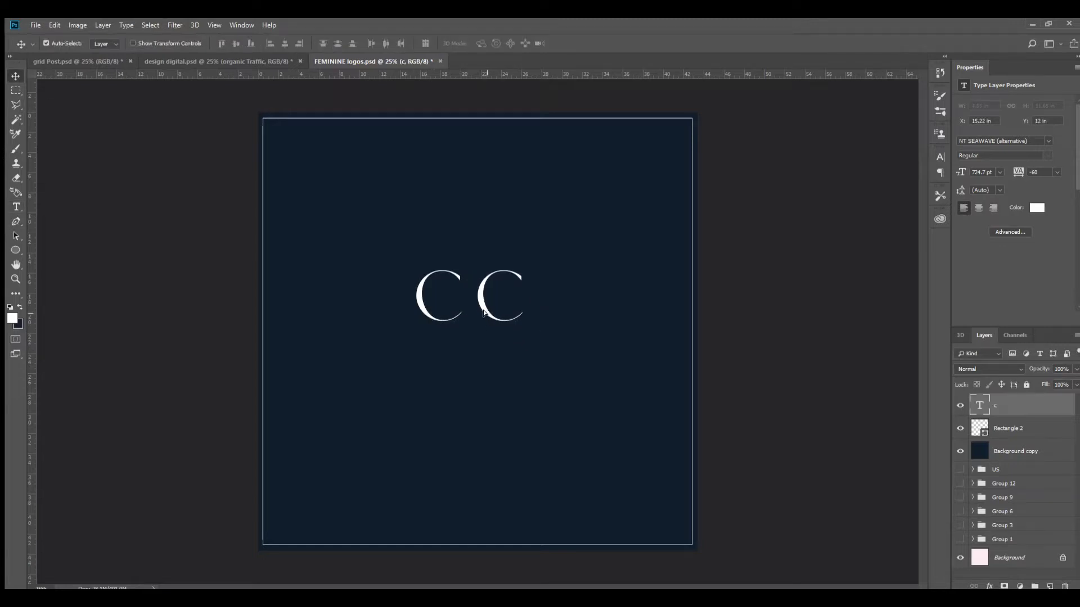
{"action": "key", "text": "t"}
{"action": "left_click", "coordinate": [485, 312]}
{"action": "key", "text": "Delete"}
{"action": "type", "text": "S"}
{"action": "key", "text": "ctrl+Return"}
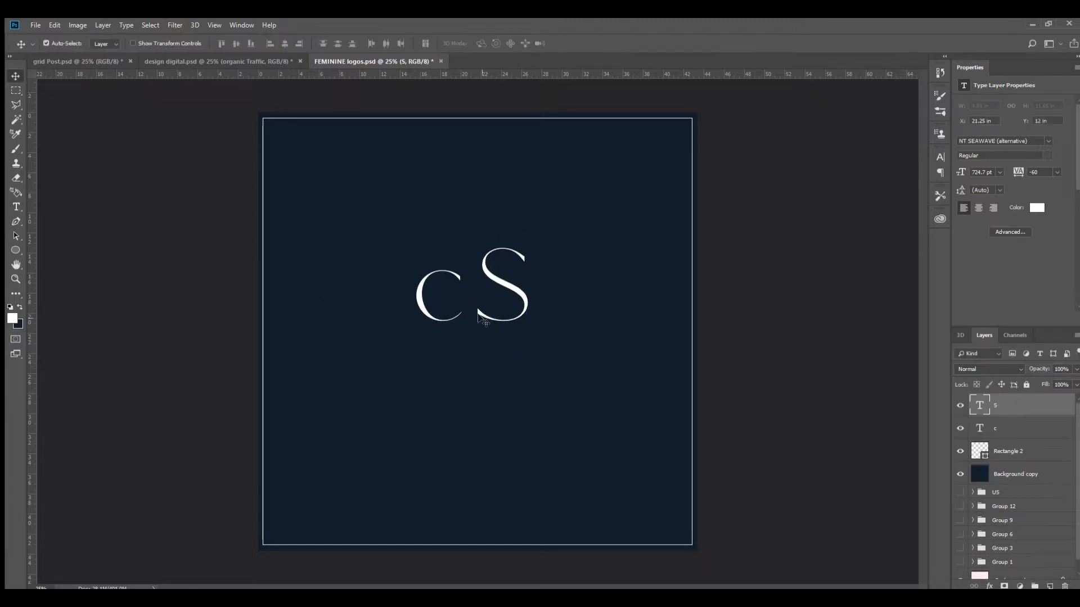
Change the lowercase c to a capital 'C'.
{"action": "left_click", "coordinate": [441, 306]}
{"action": "double_click", "coordinate": [441, 306]}
{"action": "type", "text": "C"}
{"action": "key", "text": "ctrl+Return"}
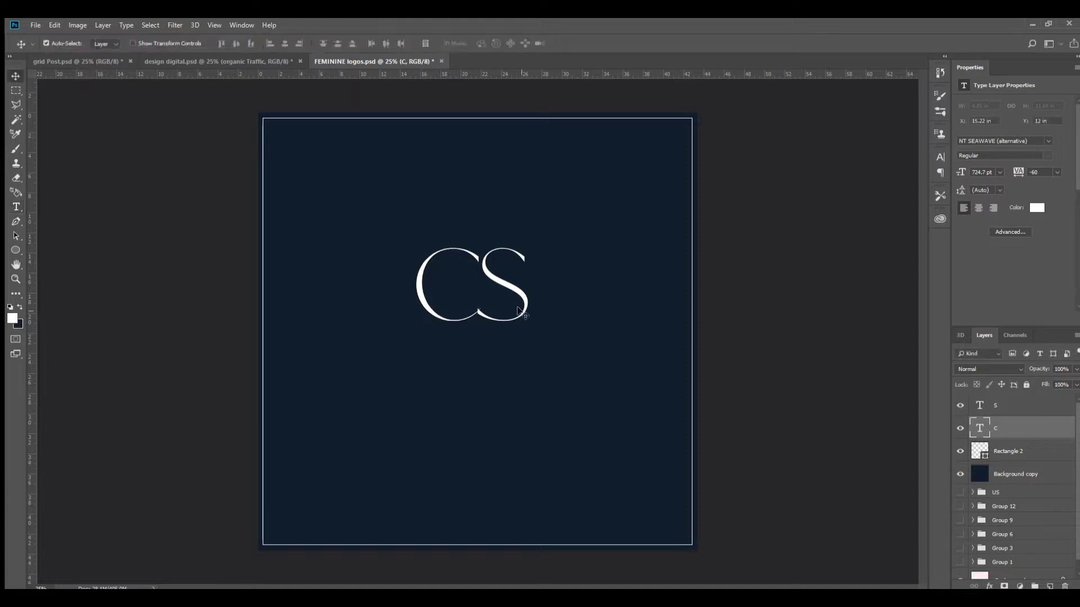
Duplicate the S layer to the right and retype the copy as 'E'.
{"action": "left_click_drag", "start_coordinate": [548, 284], "coordinate": [585, 284]}
{"action": "key", "text": "t"}
{"action": "left_click", "coordinate": [566, 289]}
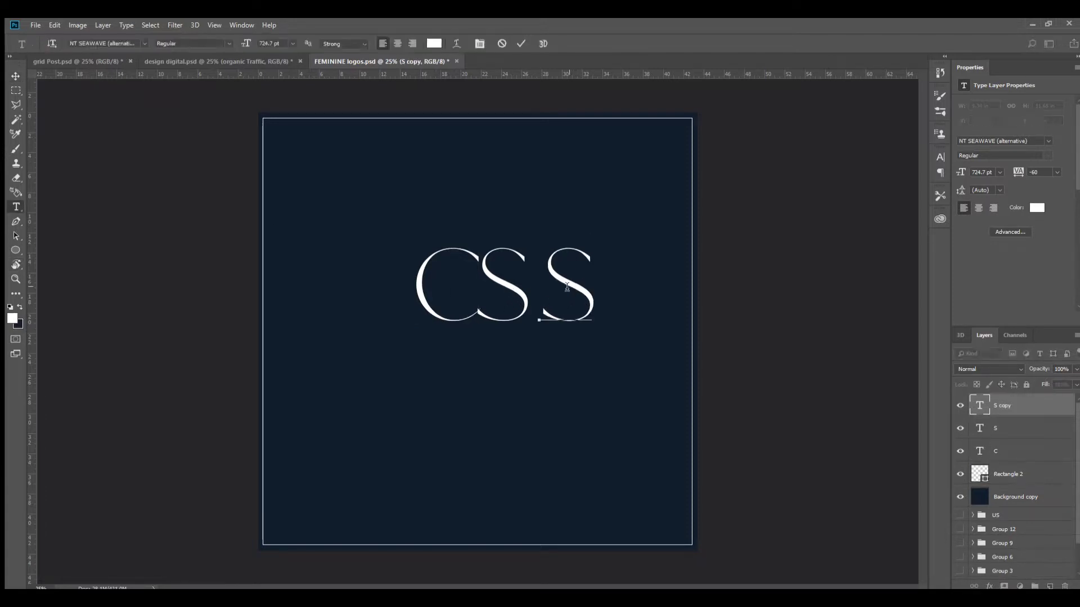
{"action": "double_click", "coordinate": [566, 291]}
{"action": "type", "text": "E"}
{"action": "key", "text": "ctrl+Return"}
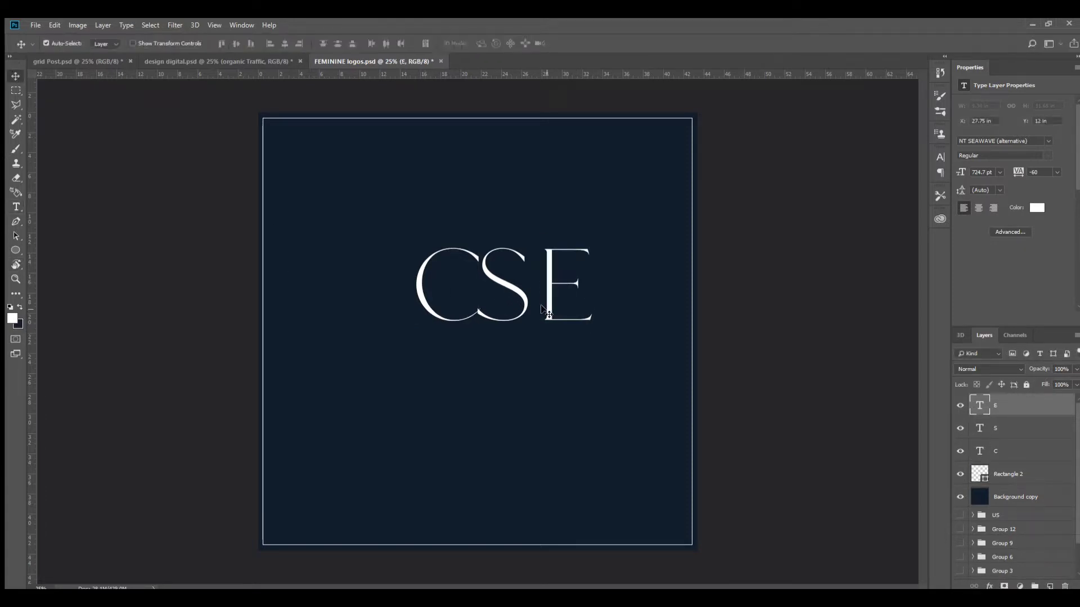
Move the S left to overlap the C, and the E against the S.
{"action": "left_click", "coordinate": [499, 291]}
{"action": "left_click_drag", "start_coordinate": [469, 285], "coordinate": [454, 289]}
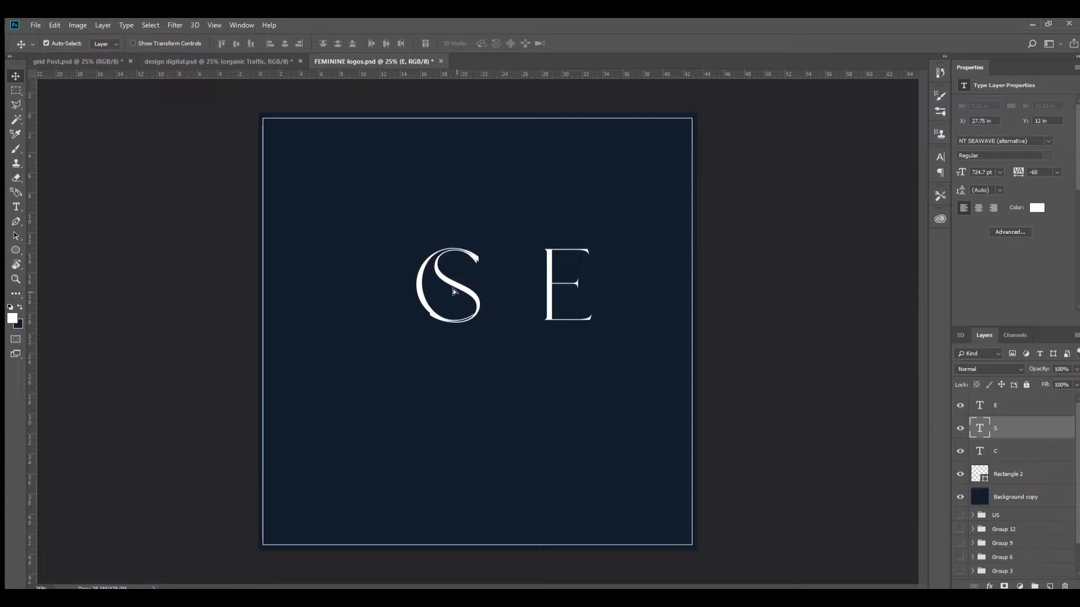
{"action": "mouse_move", "coordinate": [548, 286]}
{"action": "left_mouse_down"}
{"action": "mouse_move", "coordinate": [477, 302]}
{"action": "mouse_move", "coordinate": [473, 290]}
{"action": "mouse_move", "coordinate": [493, 292]}
{"action": "left_mouse_up"}
Zoom in and scale the S up slightly to 725.88 pt.
{"action": "scroll", "coordinate": [494, 292], "scroll_direction": "up", "scroll_amount": 3}
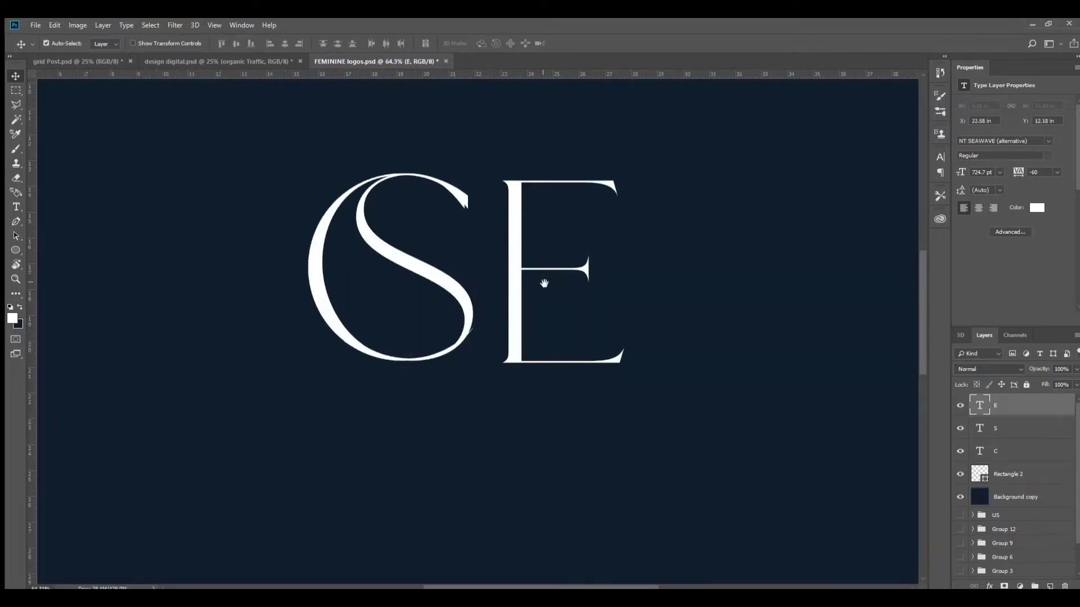
{"action": "scroll", "coordinate": [545, 282], "scroll_direction": "up", "scroll_amount": 2}
{"action": "left_click", "coordinate": [464, 286]}
{"action": "scroll", "coordinate": [464, 287], "scroll_direction": "up", "scroll_amount": 1}
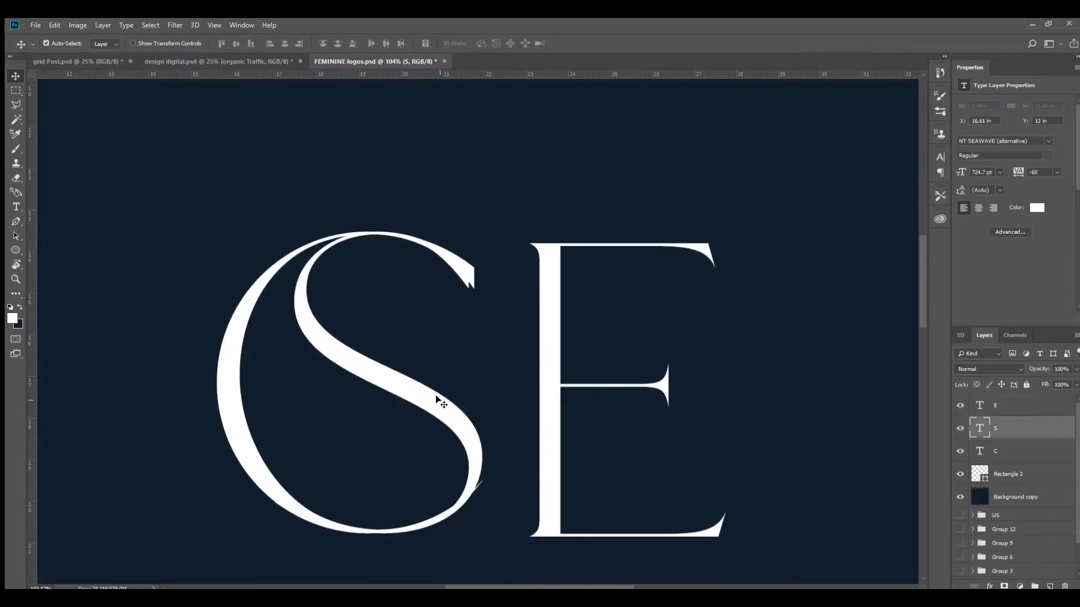
{"action": "key", "text": "ctrl+t"}
{"action": "left_click_drag", "start_coordinate": [483, 173], "coordinate": [484, 170]}
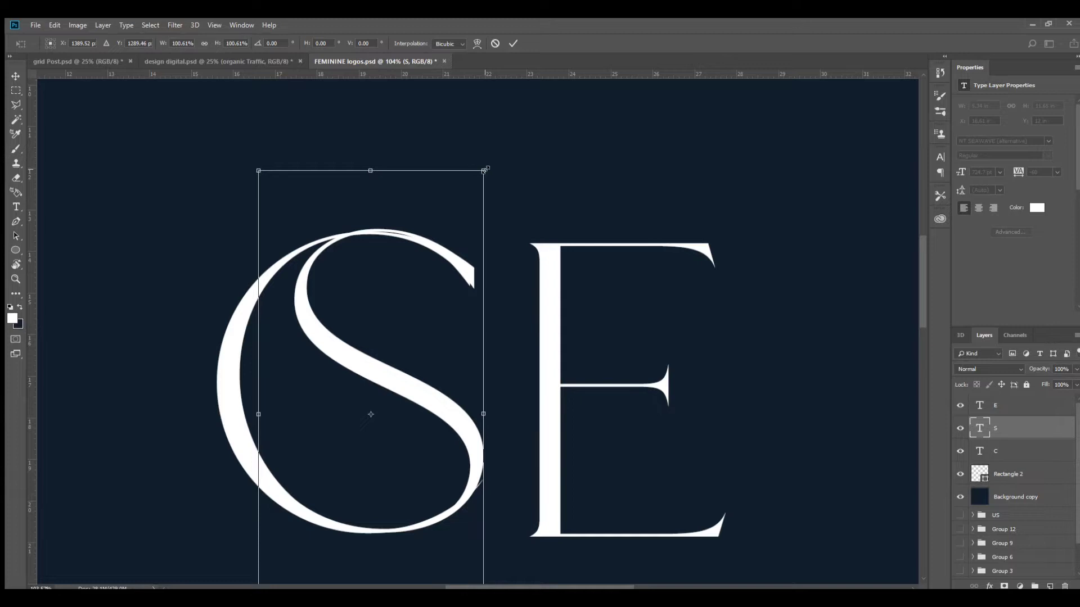
{"action": "key", "text": "Return"}
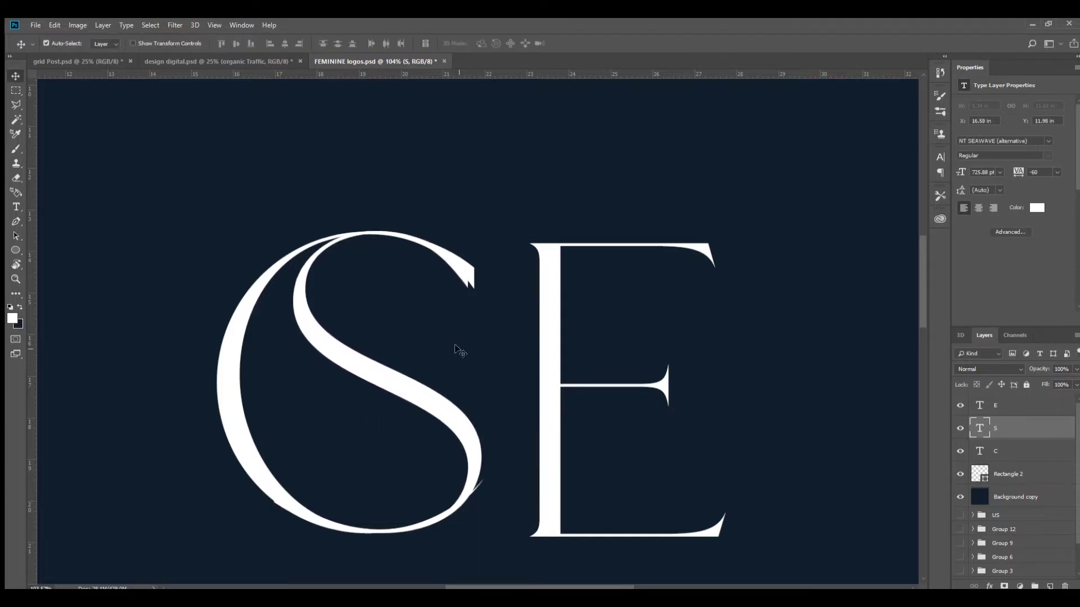
Nudge the S with arrow keys so its curves line up with the C.
{"action": "key", "text": "Right"}
{"action": "key", "text": "Right"}
{"action": "key", "text": "Right"}
{"action": "key", "text": "Right"}
{"action": "key", "text": "Right"}
{"action": "key", "text": "Right"}
{"action": "key", "text": "Right"}
{"action": "key", "text": "Right"}
{"action": "key", "text": "Right"}
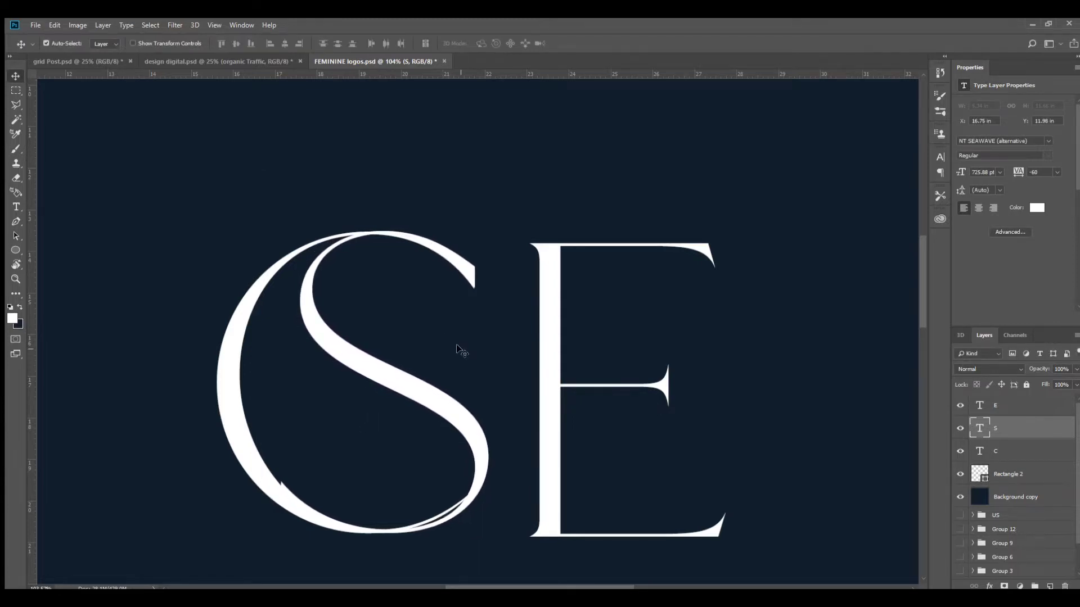
{"action": "key", "text": "Down"}
{"action": "key", "text": "Left"}
{"action": "key", "text": "Left"}
{"action": "key", "text": "Down"}
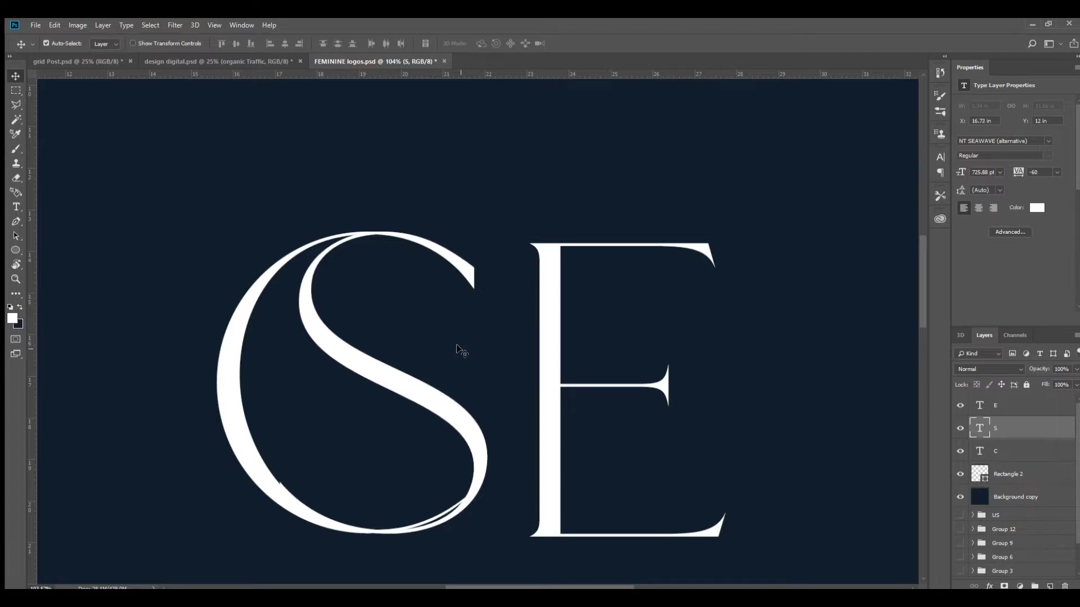
{"action": "key", "text": "ctrl+0"}
{"action": "scroll", "coordinate": [454, 316], "scroll_direction": "up", "scroll_amount": 5}
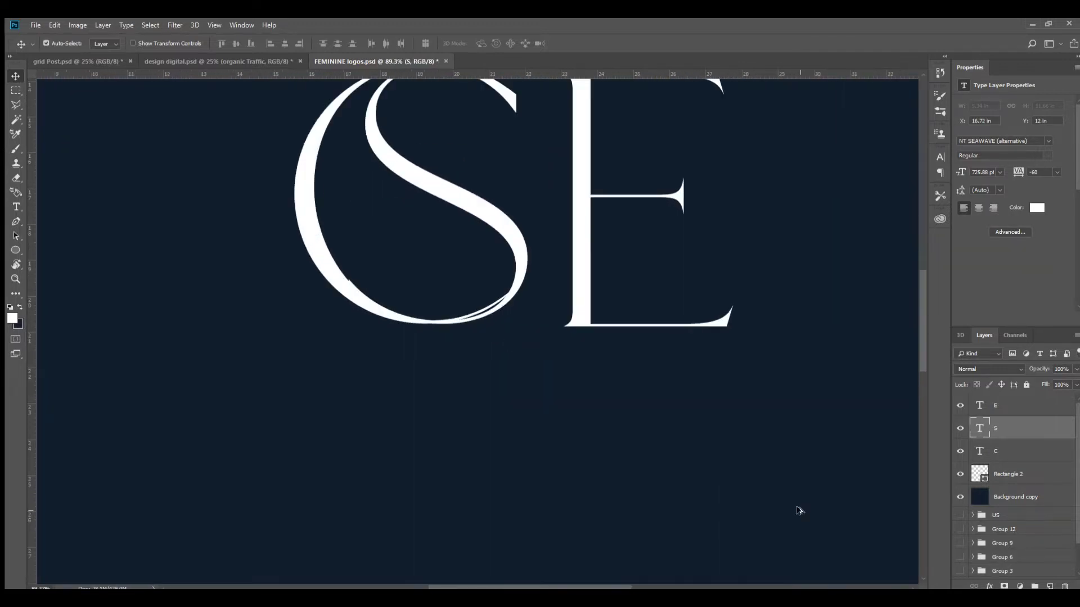
Mask out the S tail where it crosses the C.
{"action": "left_click", "coordinate": [1008, 586]}
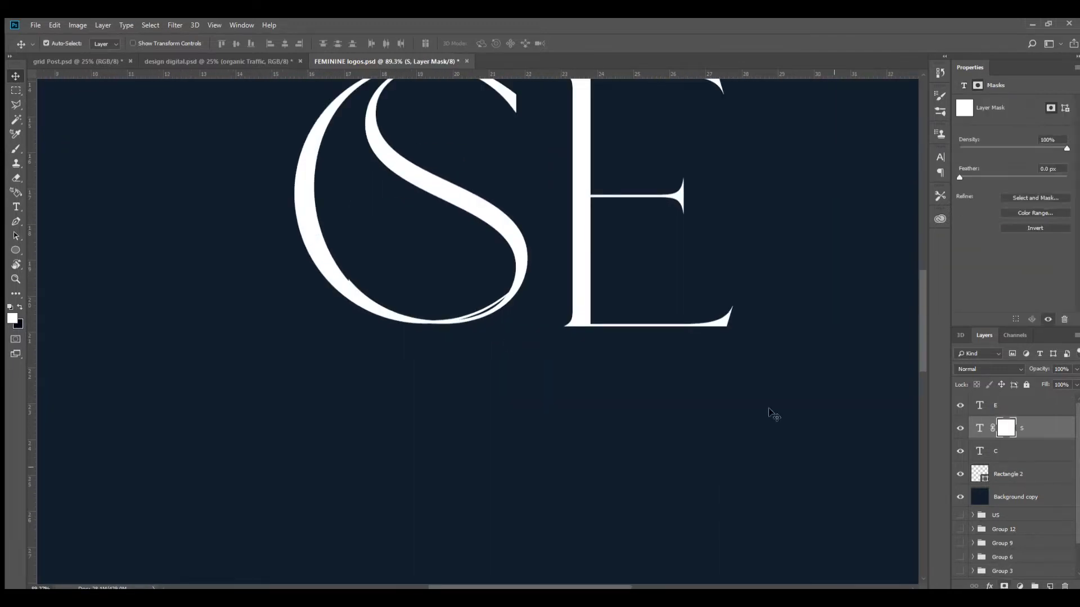
{"action": "key", "text": "b"}
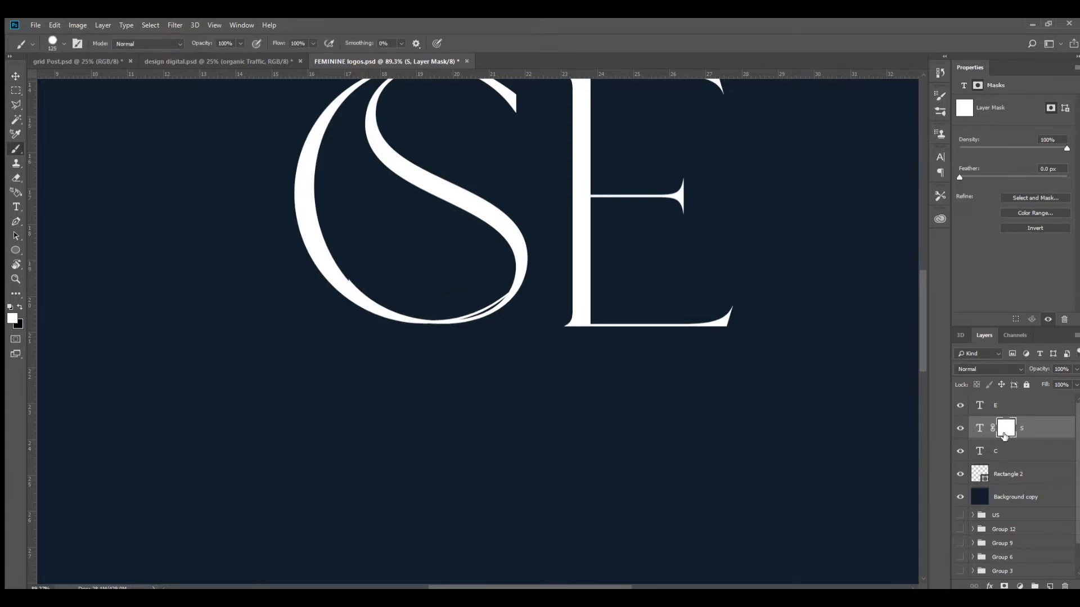
{"action": "key", "text": "ctrl+z"}
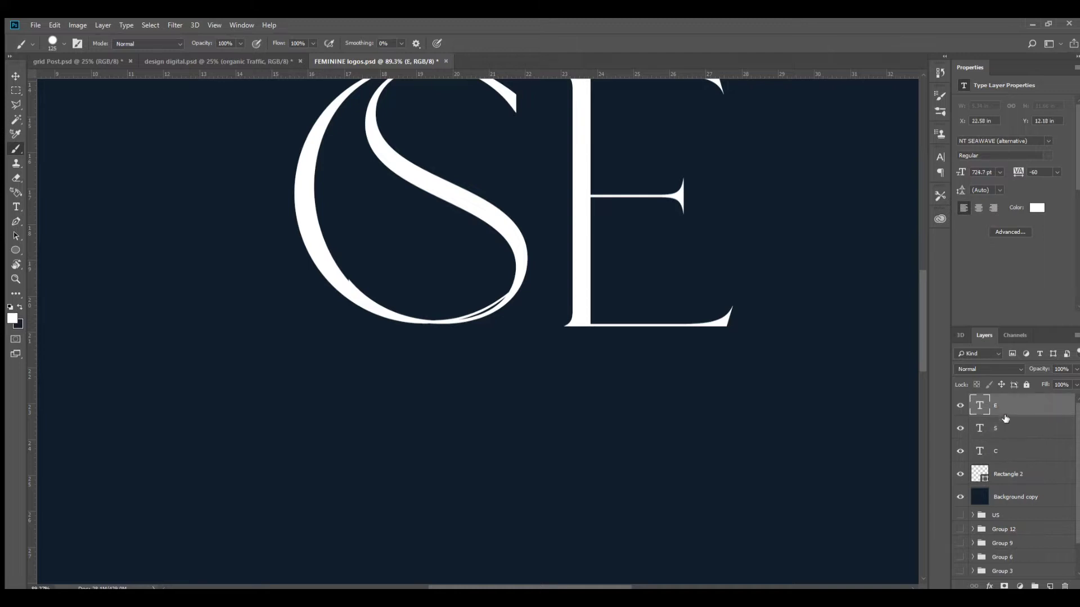
{"action": "scroll", "coordinate": [464, 315], "scroll_direction": "up", "scroll_amount": 3}
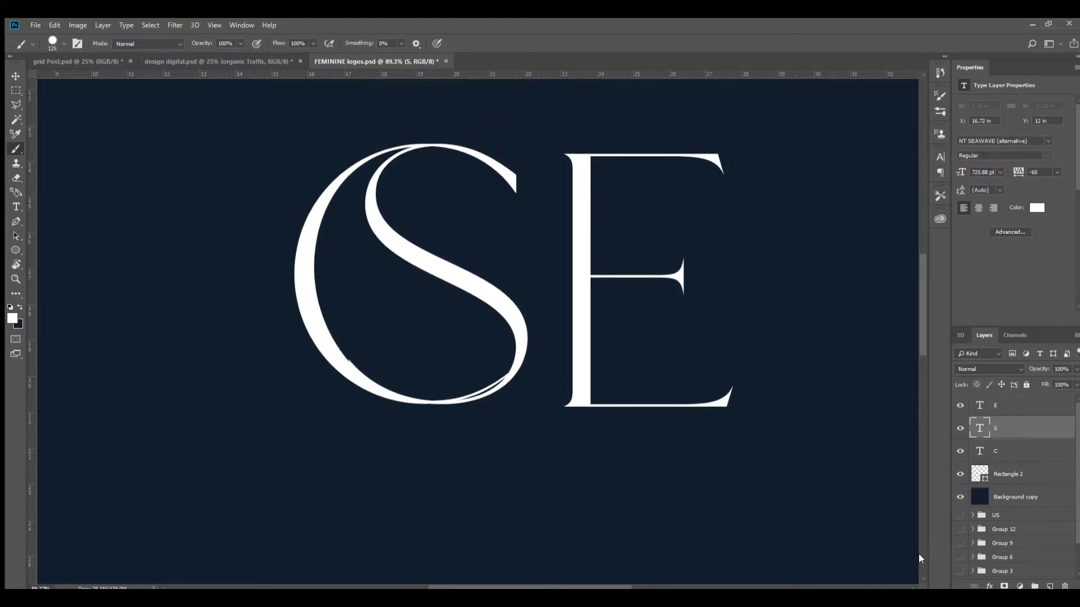
{"action": "left_click", "coordinate": [1006, 586]}
{"action": "key", "text": "x"}
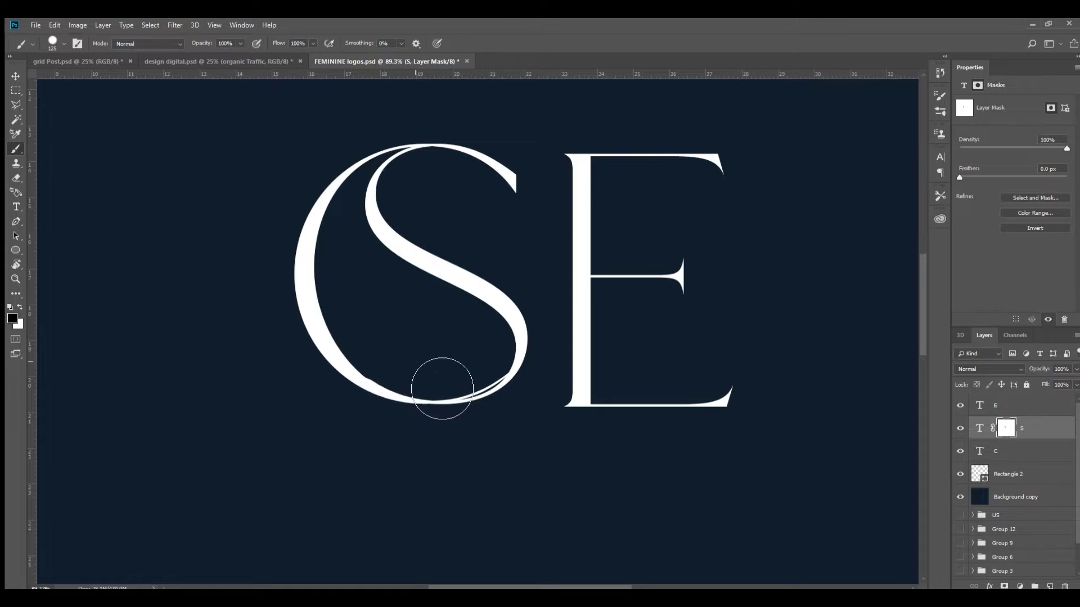
{"action": "left_click_drag", "start_coordinate": [442, 385], "coordinate": [354, 384]}
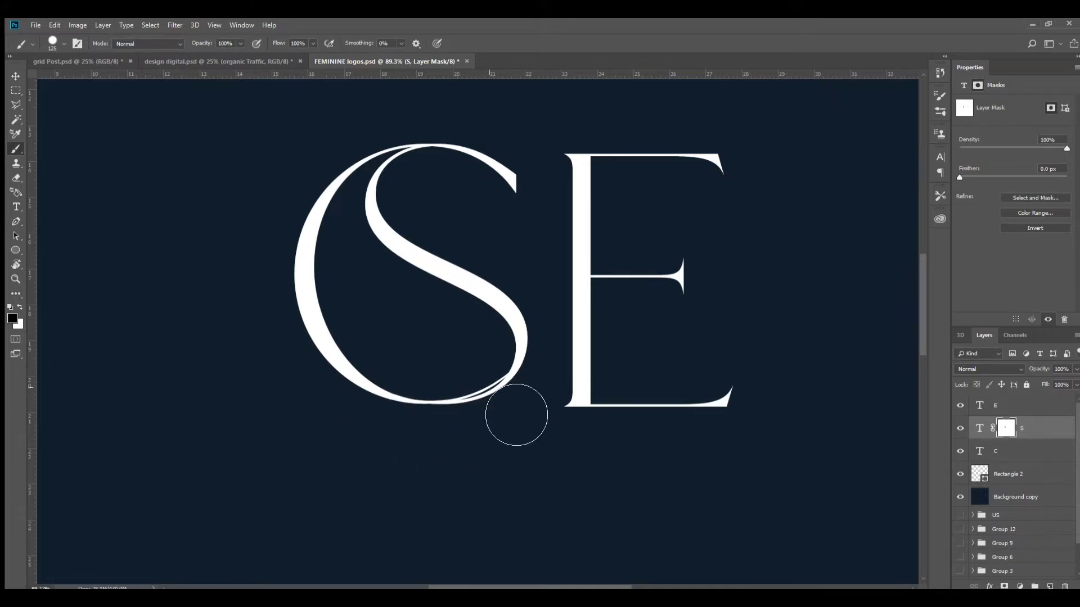
Mask part of the C's lower tail and shift the E slightly left.
{"action": "left_click", "coordinate": [999, 452]}
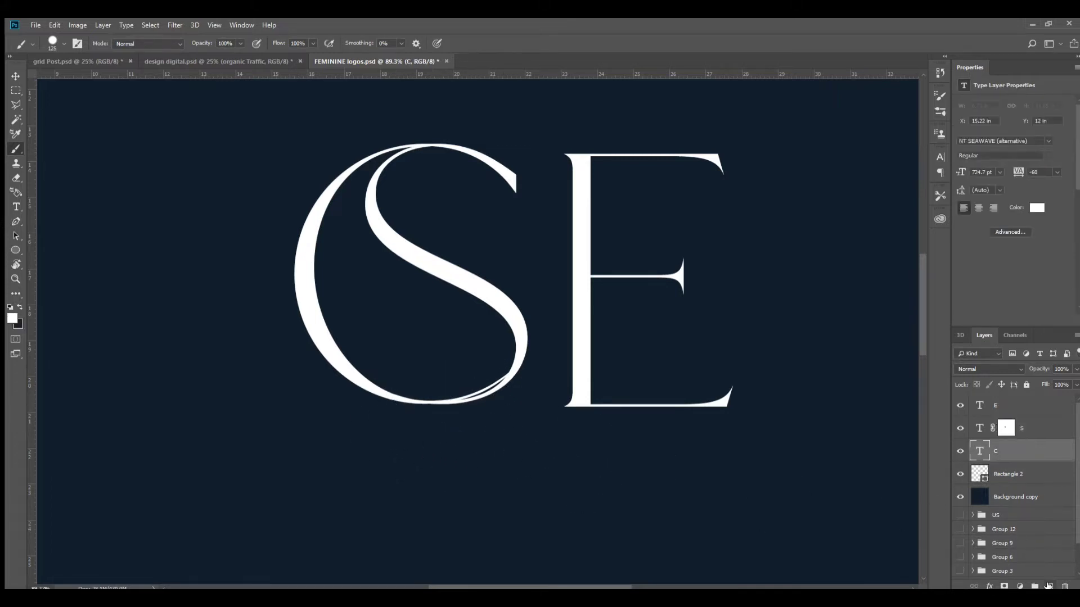
{"action": "left_click", "coordinate": [1004, 586]}
{"action": "mouse_move", "coordinate": [489, 399]}
{"action": "left_mouse_down"}
{"action": "mouse_move", "coordinate": [526, 393]}
{"action": "mouse_move", "coordinate": [475, 391]}
{"action": "left_mouse_up"}
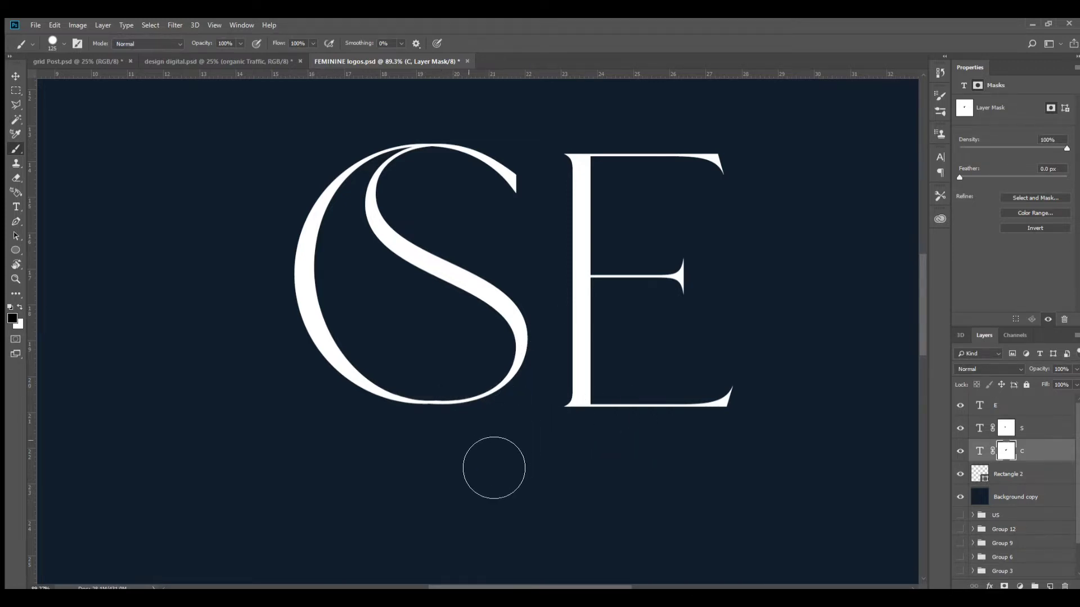
{"action": "left_click", "coordinate": [9, 73]}
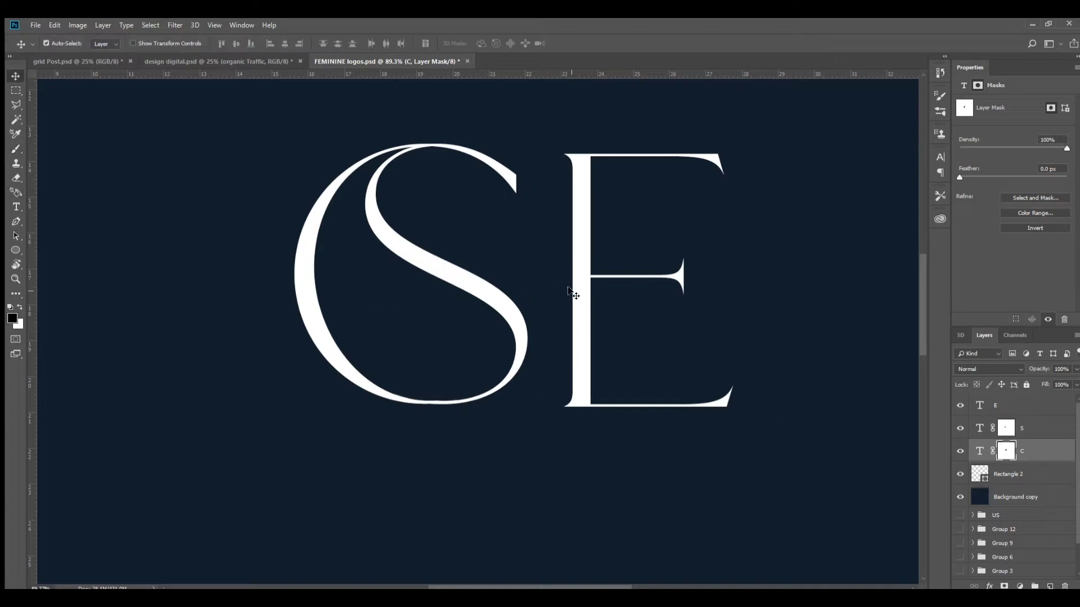
{"action": "left_click_drag", "start_coordinate": [574, 289], "coordinate": [556, 289]}
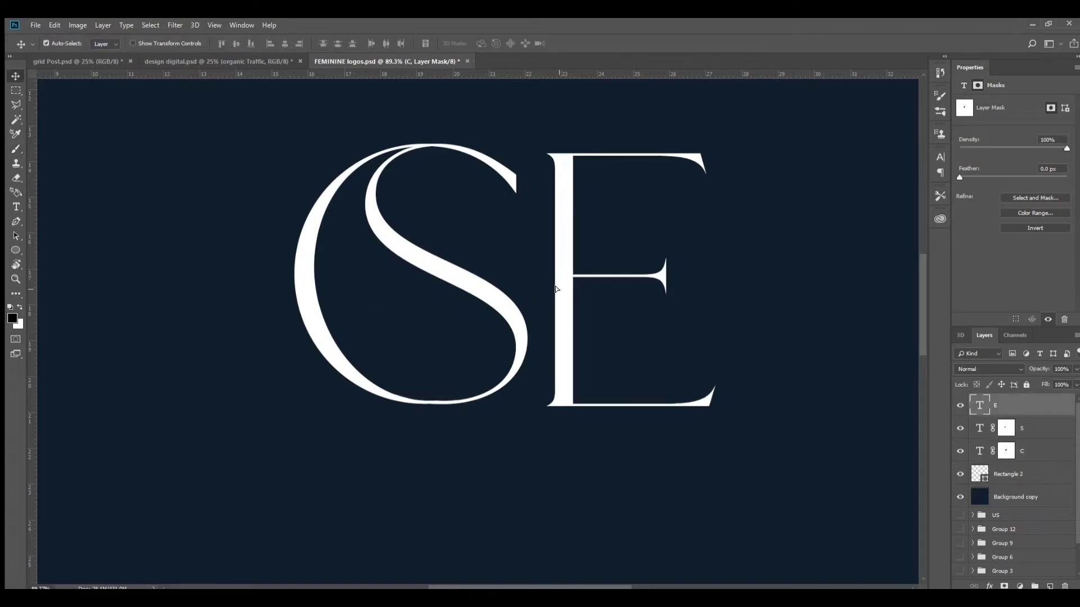
Vertically align the C, S and E layers and group them as Group 14.
{"action": "left_click", "coordinate": [1051, 451], "text": "shift"}
{"action": "left_click", "coordinate": [283, 42]}
{"action": "key", "text": "ctrl+z"}
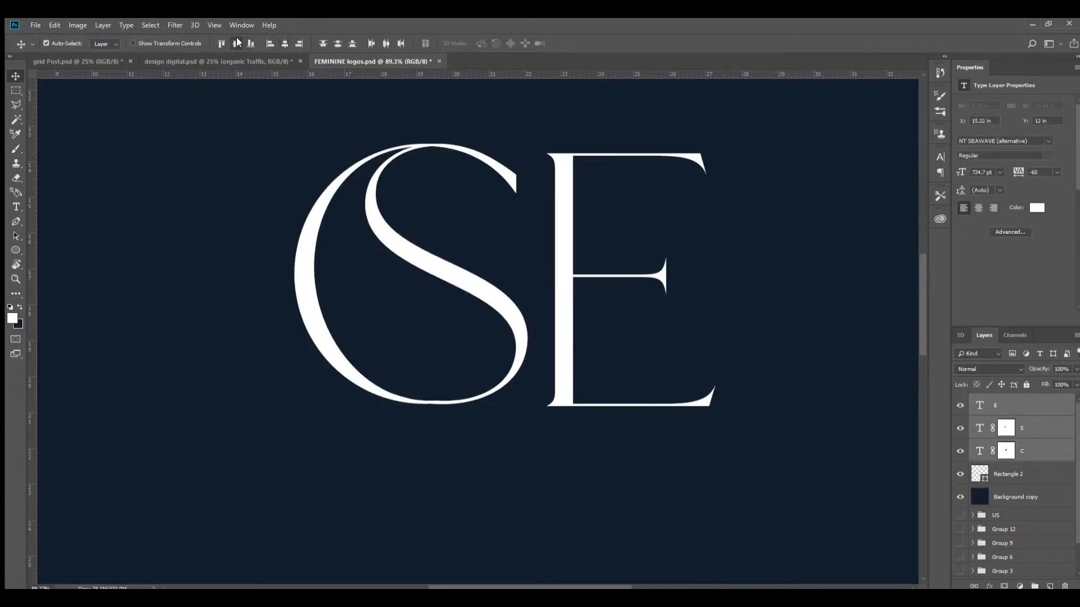
{"action": "left_click", "coordinate": [236, 44]}
{"action": "key", "text": "ctrl+0"}
{"action": "key", "text": "ctrl+g"}
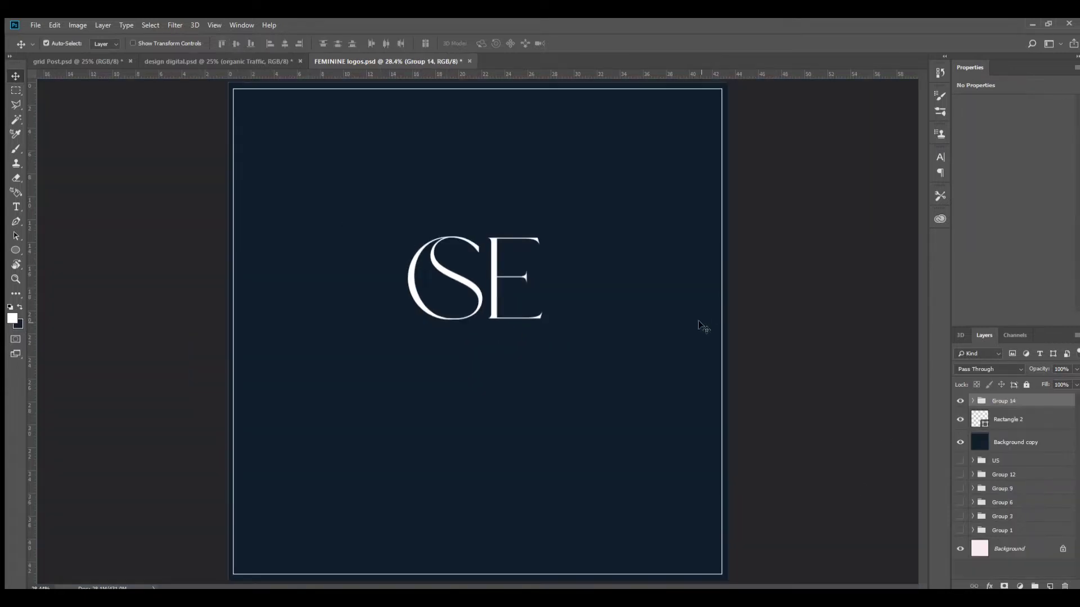
Draw an ellipse circle and position it around the monogram.
{"action": "key", "text": "u"}
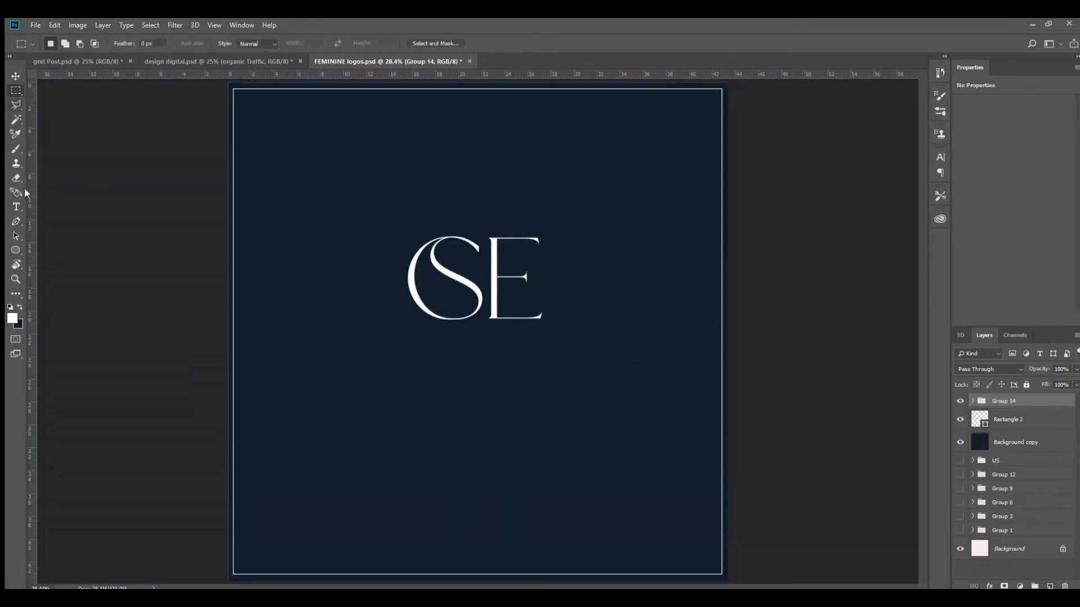
{"action": "mouse_move", "coordinate": [329, 217]}
{"action": "left_mouse_down"}
{"action": "mouse_move", "coordinate": [553, 460]}
{"action": "mouse_move", "coordinate": [544, 449]}
{"action": "left_mouse_up"}
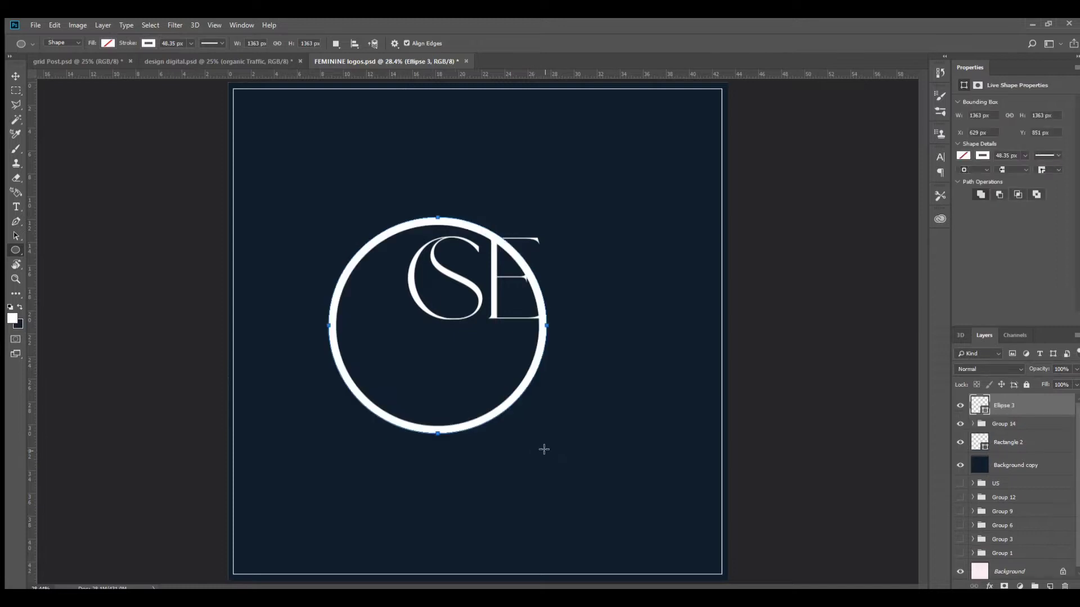
{"action": "left_click", "coordinate": [16, 76]}
{"action": "left_click_drag", "start_coordinate": [500, 248], "coordinate": [545, 201]}
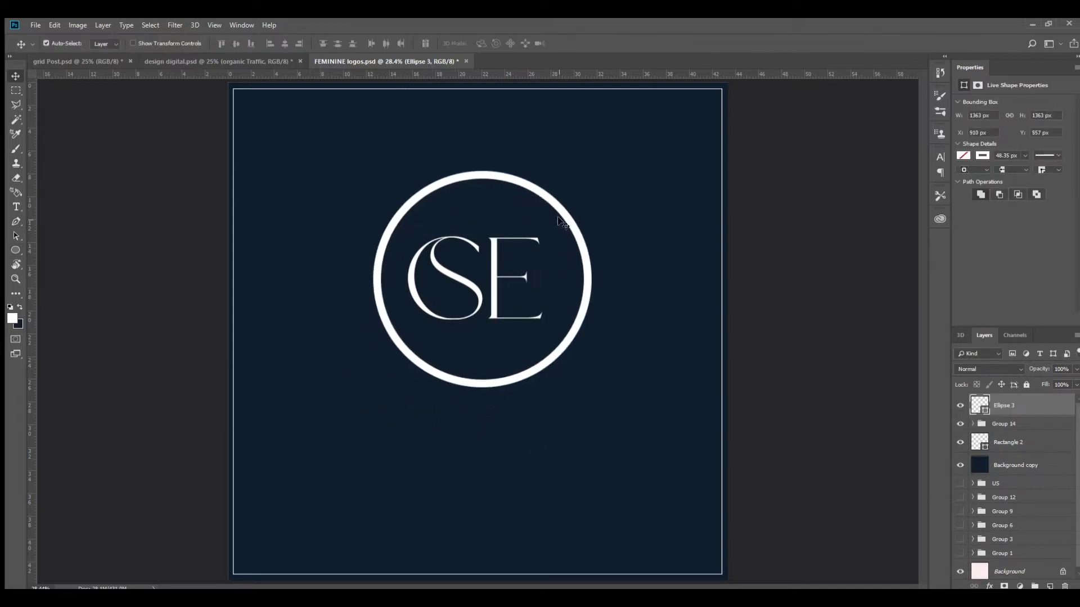
Enlarge Group 14 so the letters fill the circle.
{"action": "left_click", "coordinate": [1004, 424]}
{"action": "key", "text": "ctrl+t"}
{"action": "left_click_drag", "start_coordinate": [545, 322], "coordinate": [563, 332]}
{"action": "left_click_drag", "start_coordinate": [496, 289], "coordinate": [505, 289]}
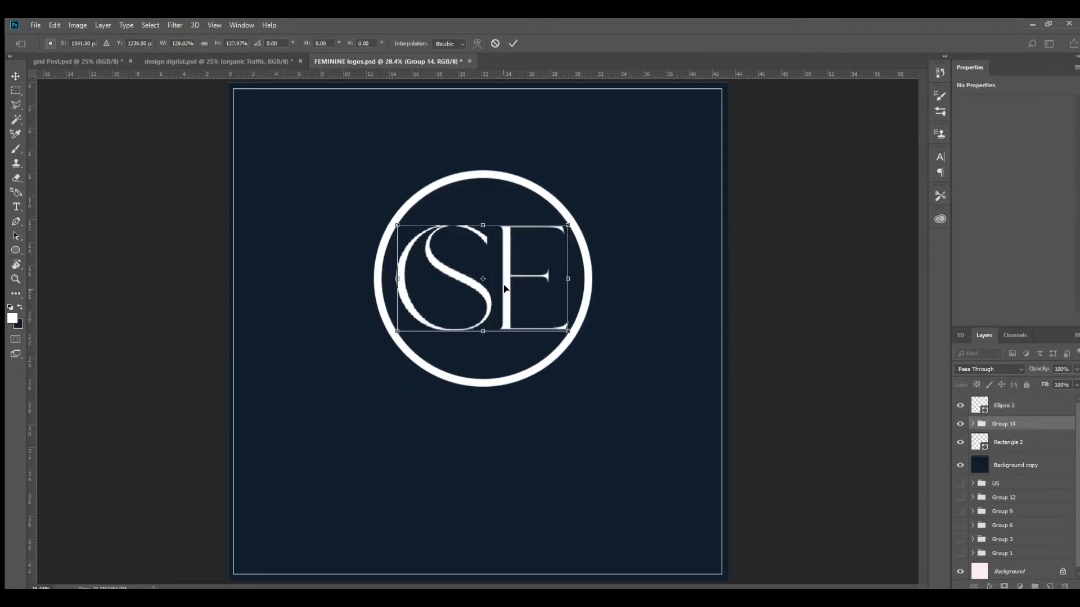
{"action": "key", "text": "Return"}
Set the circle's stroke width to 20.35 px.
{"action": "left_click", "coordinate": [1004, 405], "text": "ctrl"}
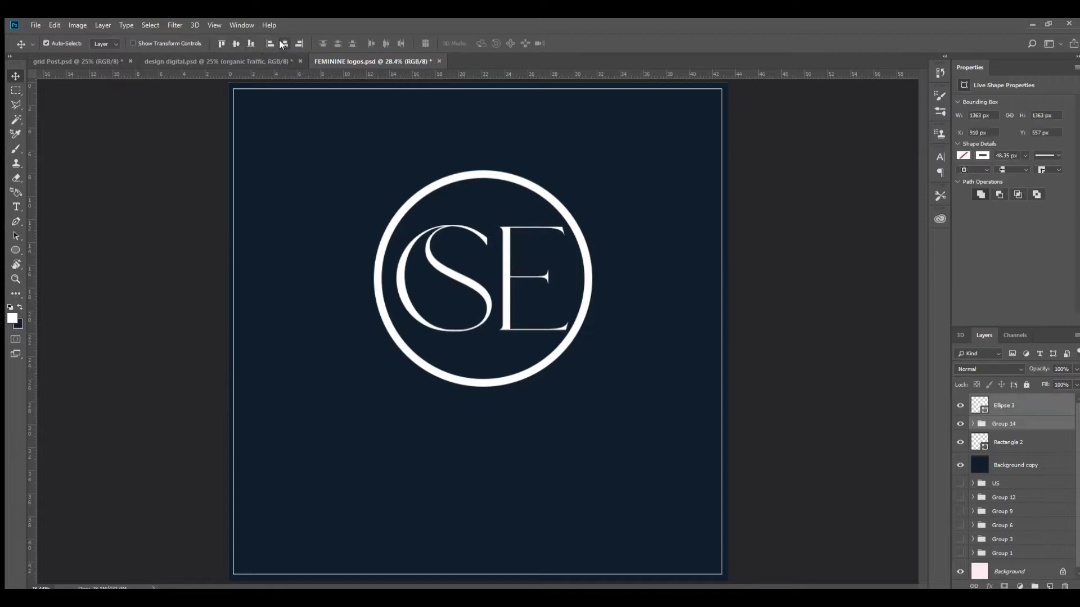
{"action": "left_click", "coordinate": [1004, 405]}
{"action": "key", "text": "u"}
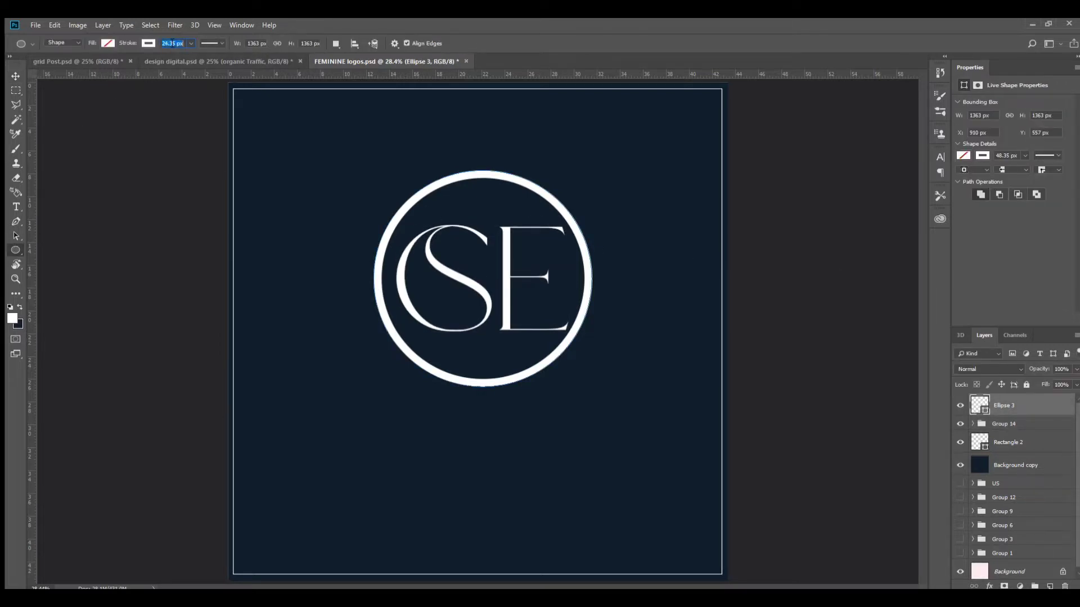
{"action": "key", "text": "Return"}
Expand Group 9, VW and Group 6, then select the floral Vector Smart Object.
{"action": "left_click", "coordinate": [9, 82]}
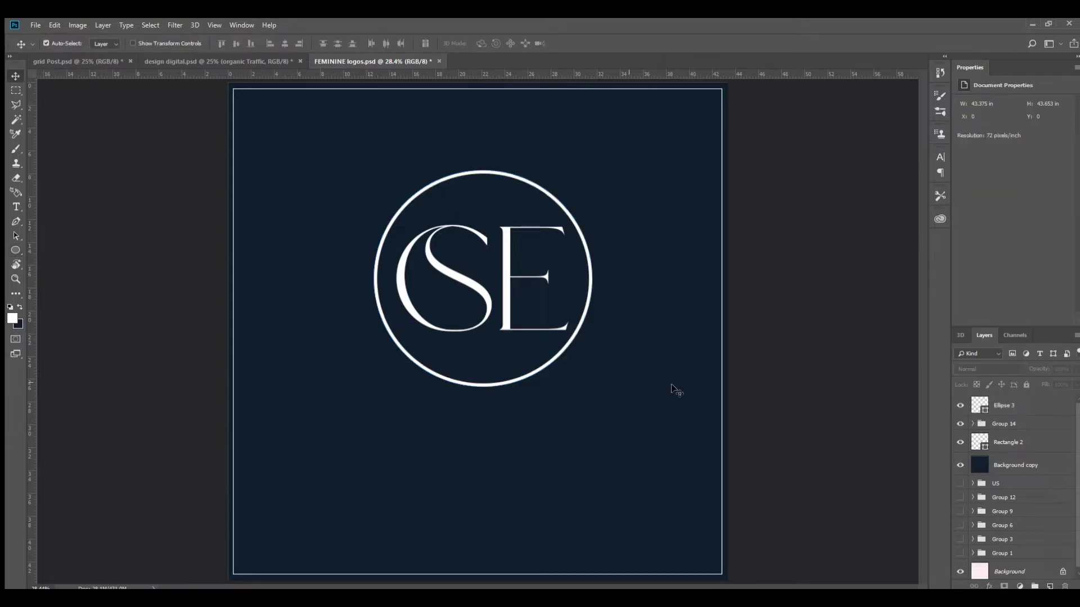
{"action": "scroll", "coordinate": [569, 304], "scroll_direction": "up", "scroll_amount": 2}
{"action": "scroll", "coordinate": [569, 305], "scroll_direction": "down", "scroll_amount": 1}
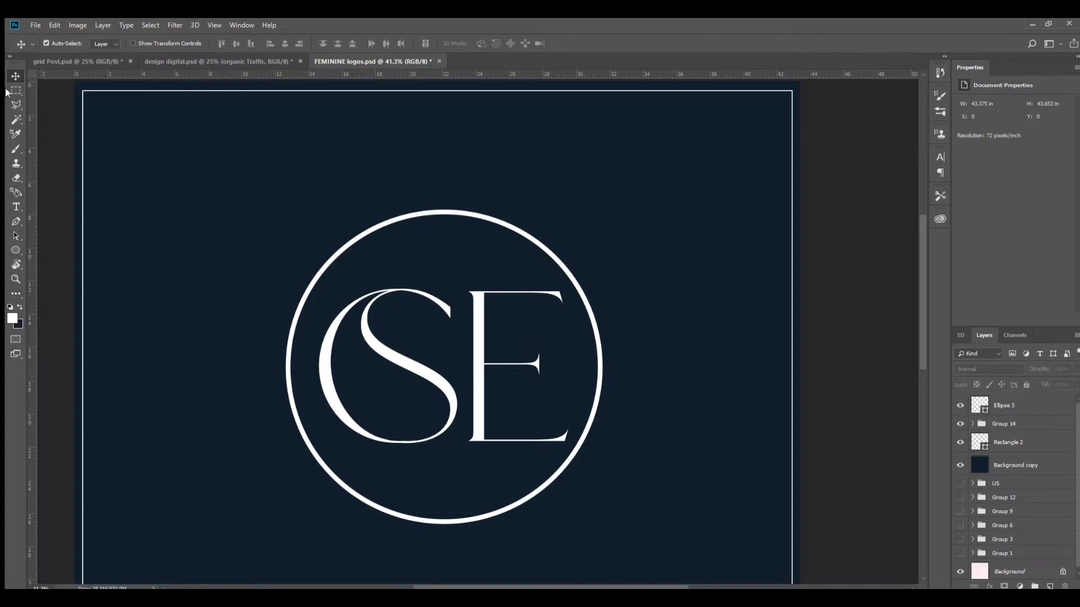
{"action": "scroll", "coordinate": [478, 422], "scroll_direction": "down", "scroll_amount": 1}
{"action": "scroll", "coordinate": [578, 313], "scroll_direction": "down", "scroll_amount": 1}
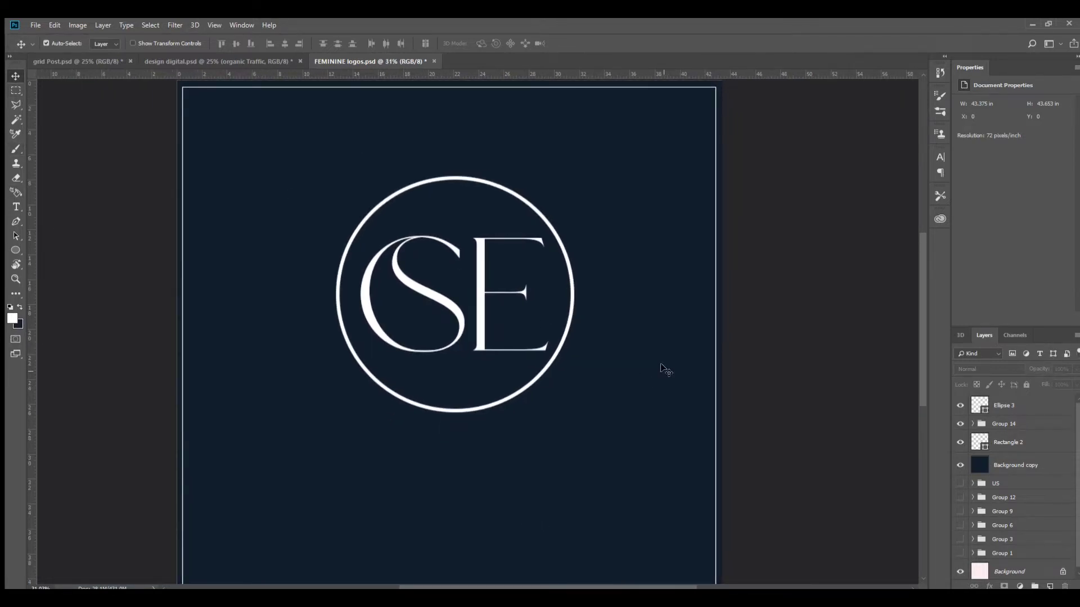
{"action": "left_click", "coordinate": [973, 511]}
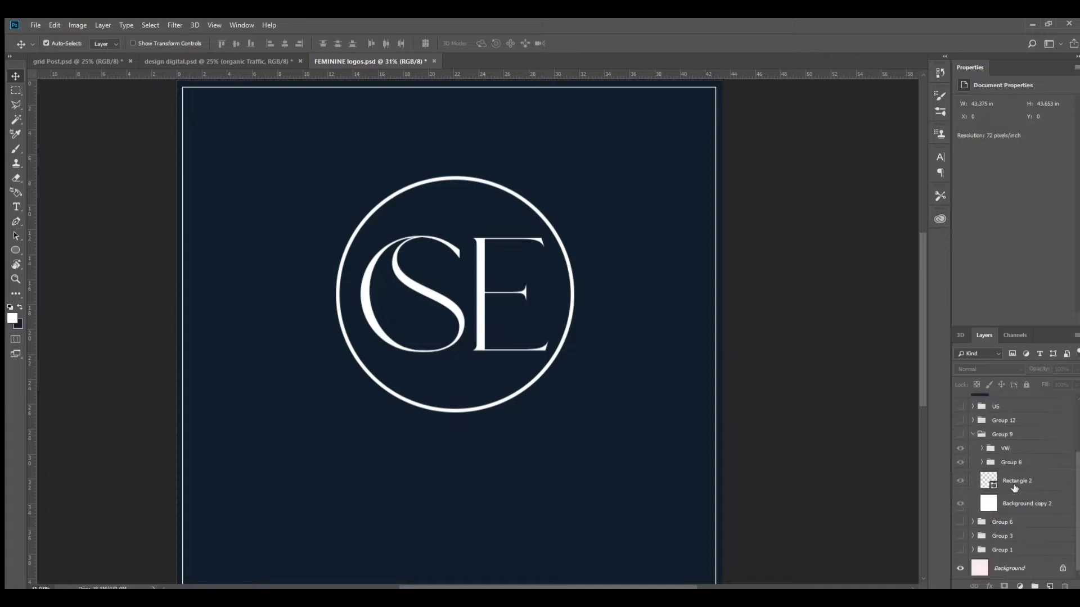
{"action": "left_click", "coordinate": [982, 448]}
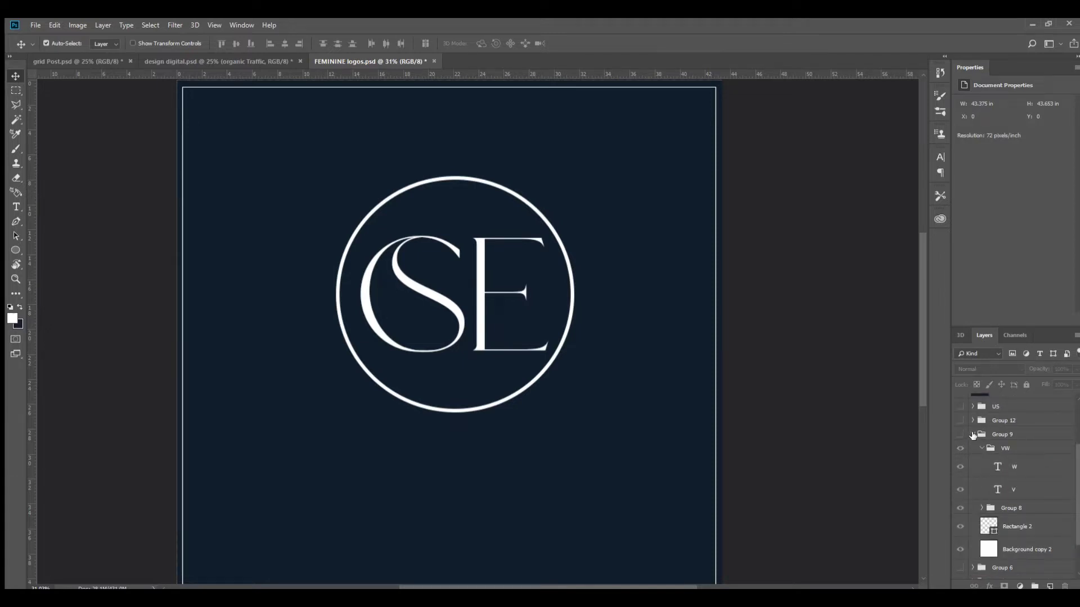
{"action": "left_click", "coordinate": [973, 435]}
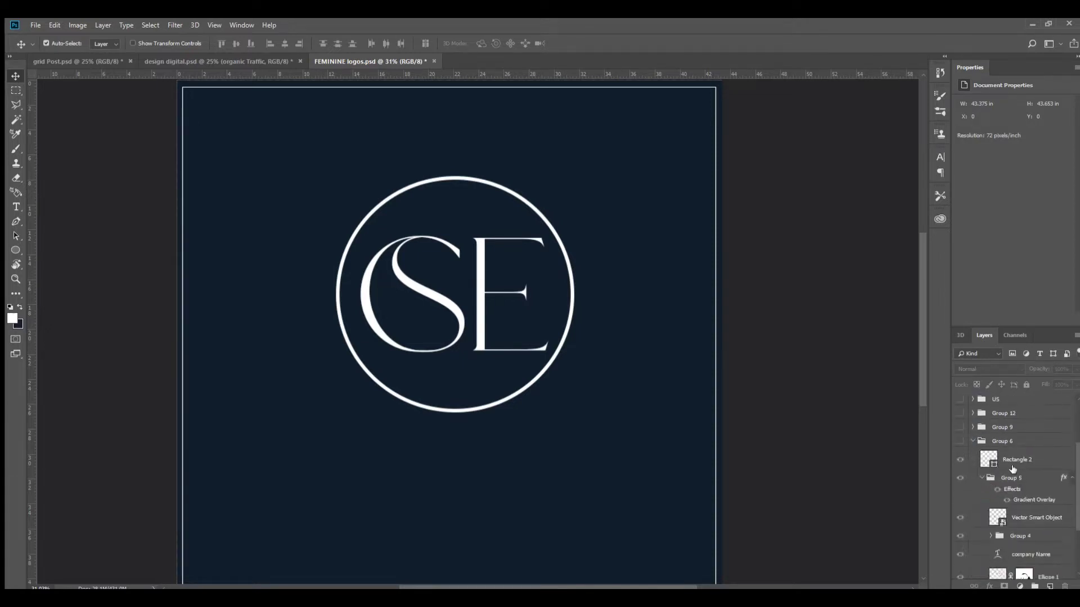
{"action": "scroll", "coordinate": [1012, 468], "scroll_direction": "down", "scroll_amount": 3}
{"action": "left_click", "coordinate": [1029, 449]}
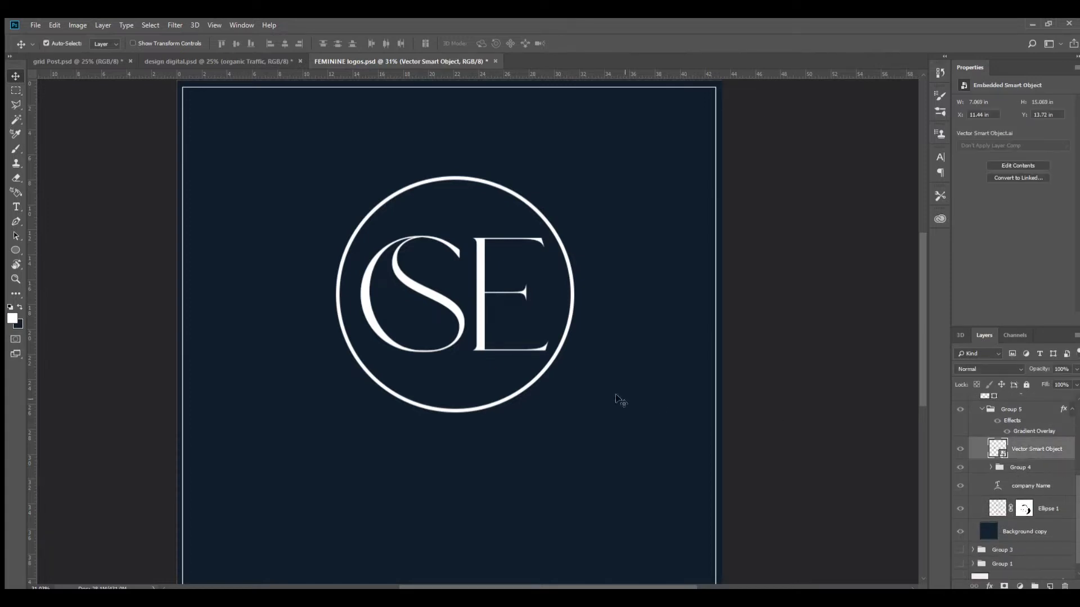
Move the floral above Group 14, then scale and rotate it along the ring's left side.
{"action": "scroll", "coordinate": [982, 472], "scroll_direction": "up", "scroll_amount": 6}
{"action": "left_click_drag", "start_coordinate": [1020, 421], "coordinate": [1020, 421]}
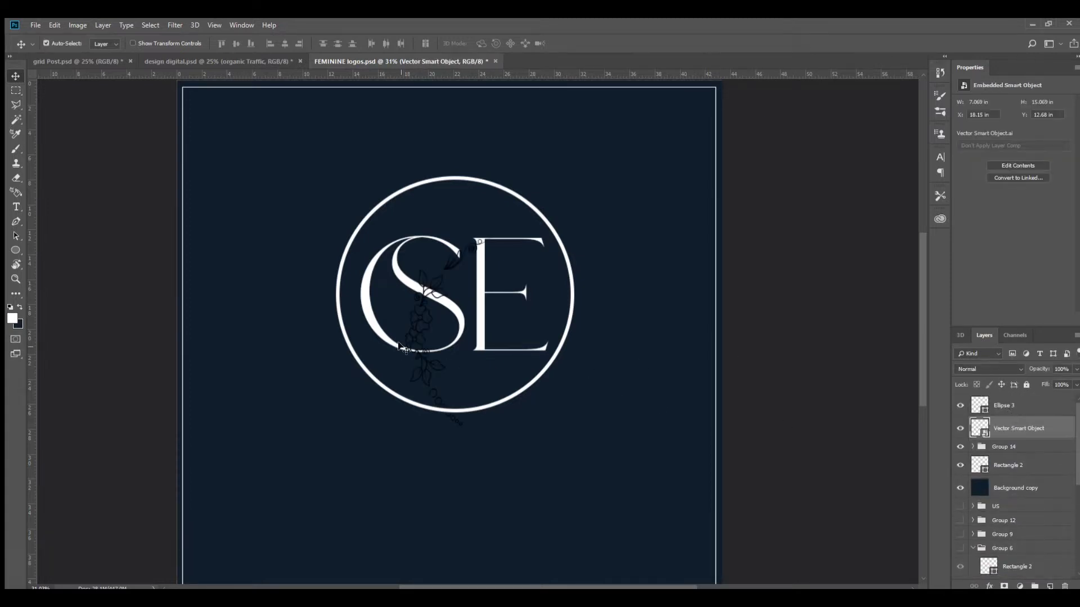
{"action": "key", "text": "ctrl+t"}
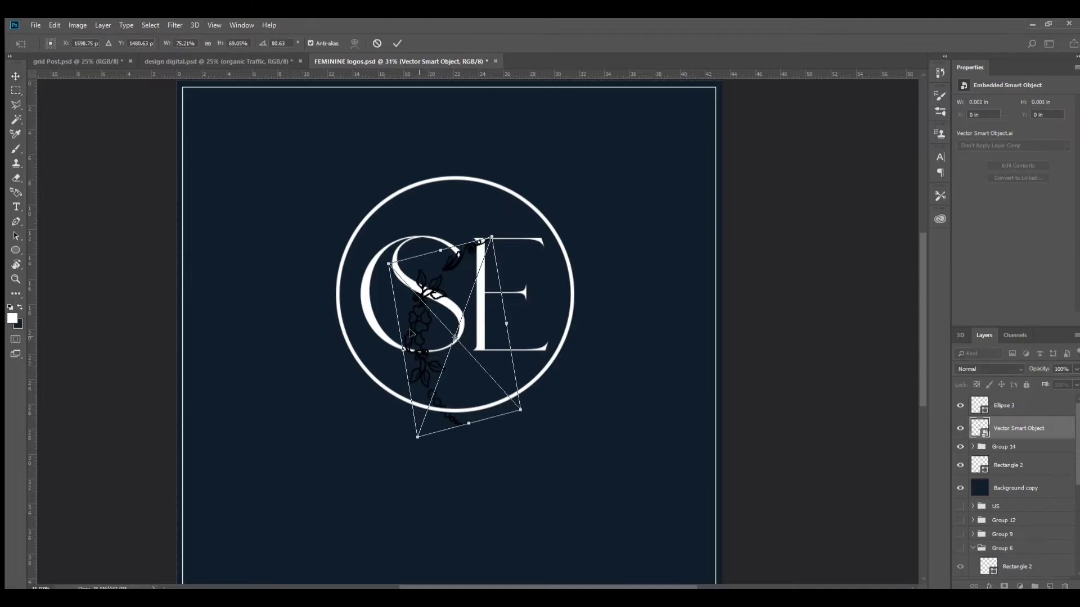
{"action": "left_click_drag", "start_coordinate": [403, 333], "coordinate": [336, 293]}
{"action": "left_click_drag", "start_coordinate": [429, 364], "coordinate": [452, 366]}
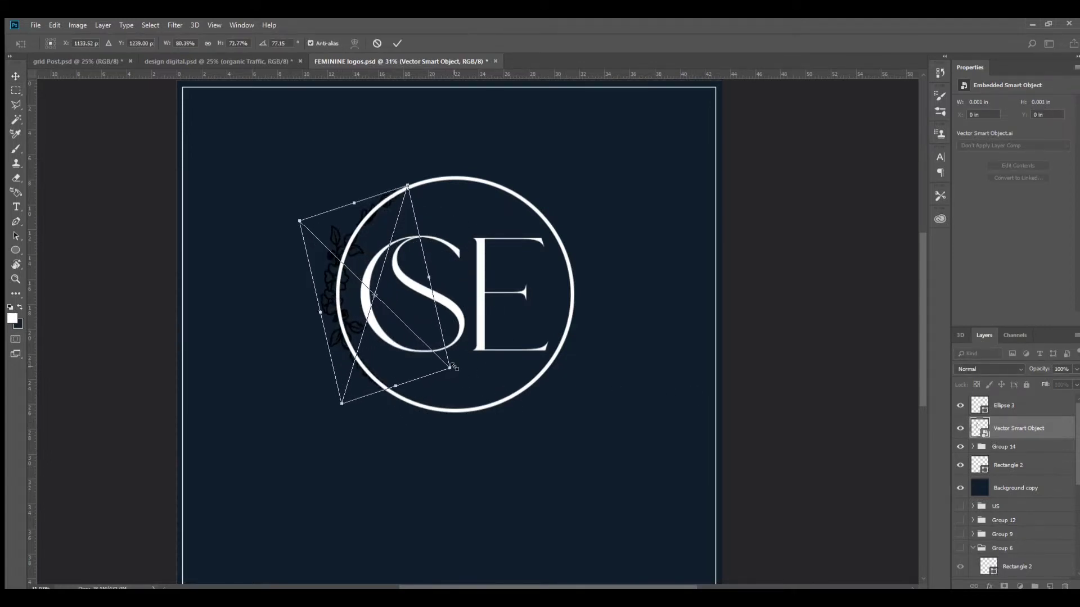
{"action": "key", "text": "Return"}
Add a layer mask to the Ellipse 3 ring layer.
{"action": "scroll", "coordinate": [474, 323], "scroll_direction": "up", "scroll_amount": 2}
{"action": "left_click_drag", "start_coordinate": [474, 323], "coordinate": [462, 280]}
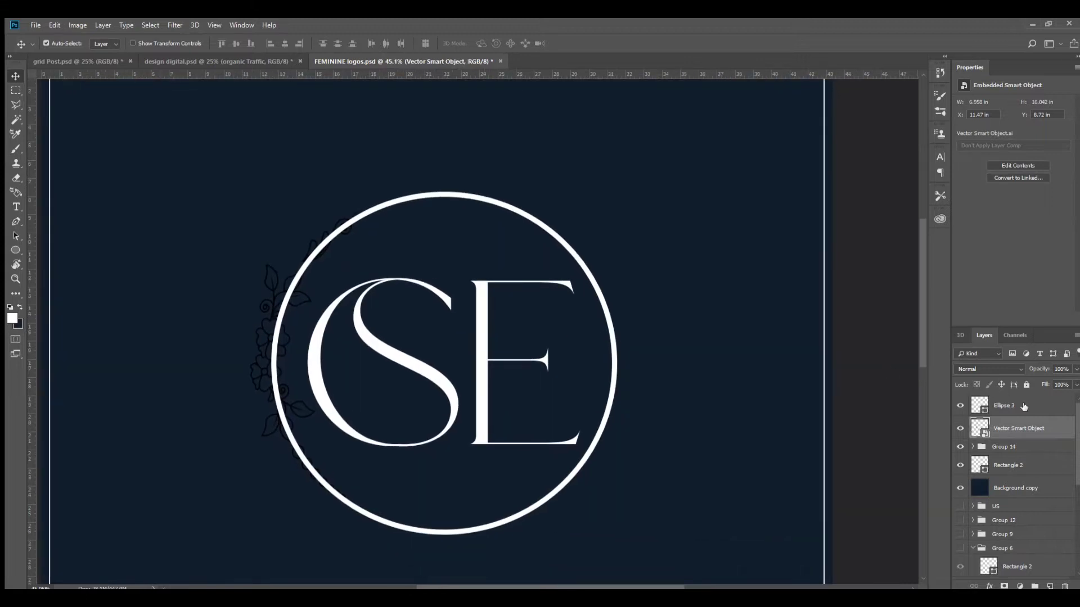
{"action": "left_click", "coordinate": [1012, 405]}
{"action": "left_click", "coordinate": [1004, 586]}
Give the floral Vector Smart Object a white Color Overlay.
{"action": "key", "text": "e"}
{"action": "key", "text": "b"}
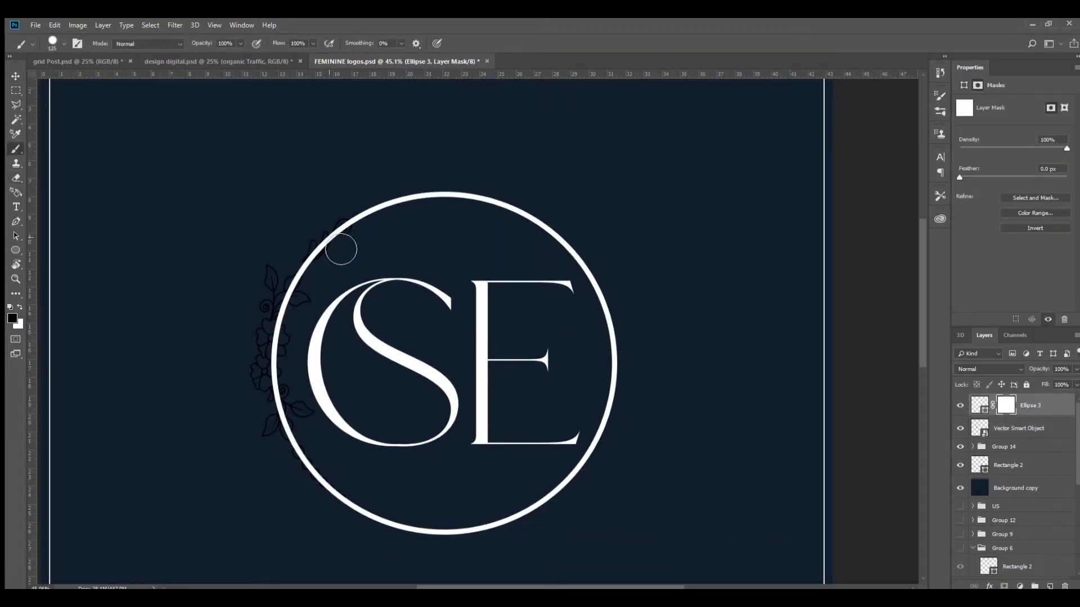
{"action": "left_click", "coordinate": [1042, 426]}
{"action": "key", "text": "i"}
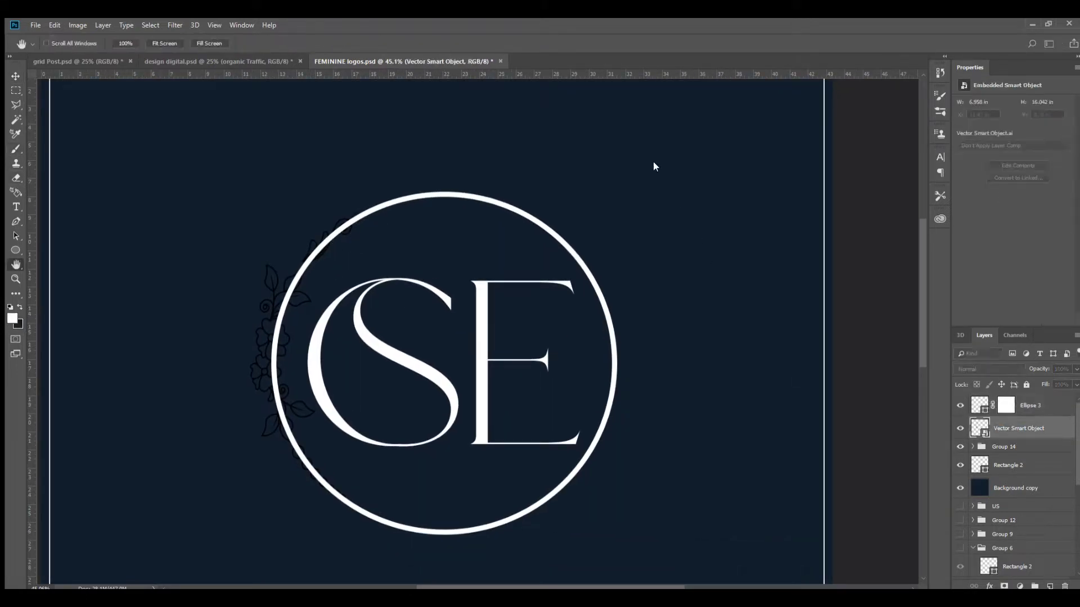
{"action": "left_click", "coordinate": [822, 296]}
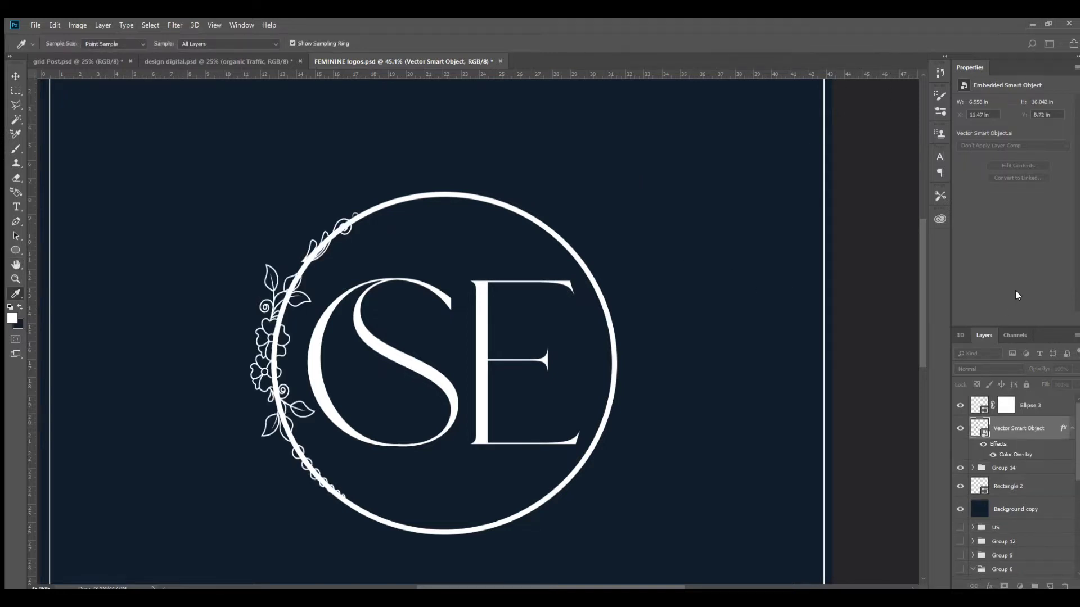
{"action": "key", "text": "Return"}
Paint black on Ellipse 3's mask to hide the ring's left arc behind the flowers.
{"action": "key", "text": "b"}
{"action": "left_click", "coordinate": [1034, 409]}
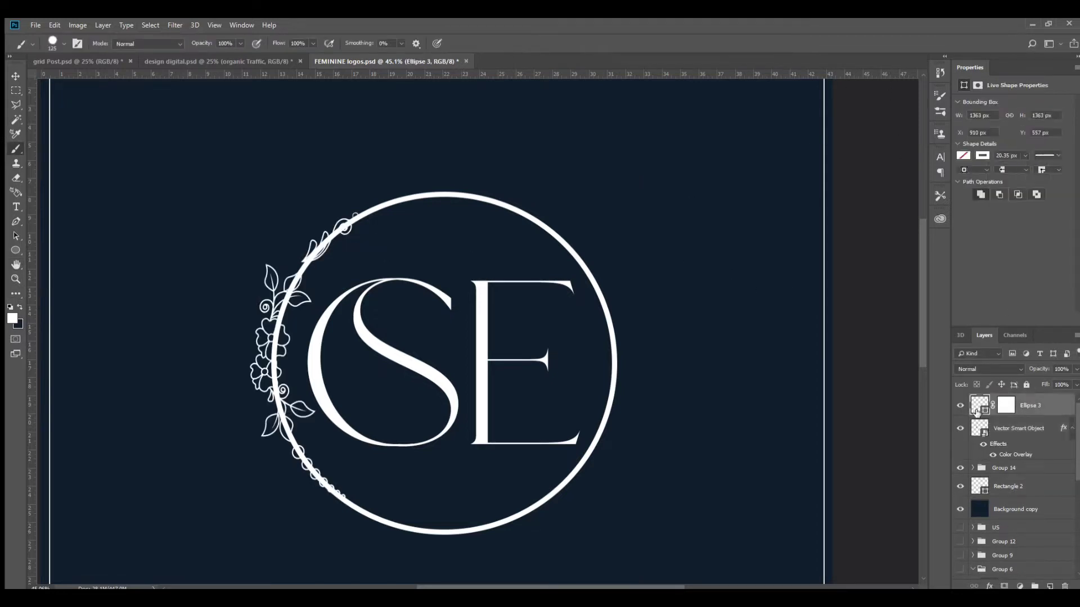
{"action": "left_click", "coordinate": [1012, 403]}
{"action": "key", "text": "x"}
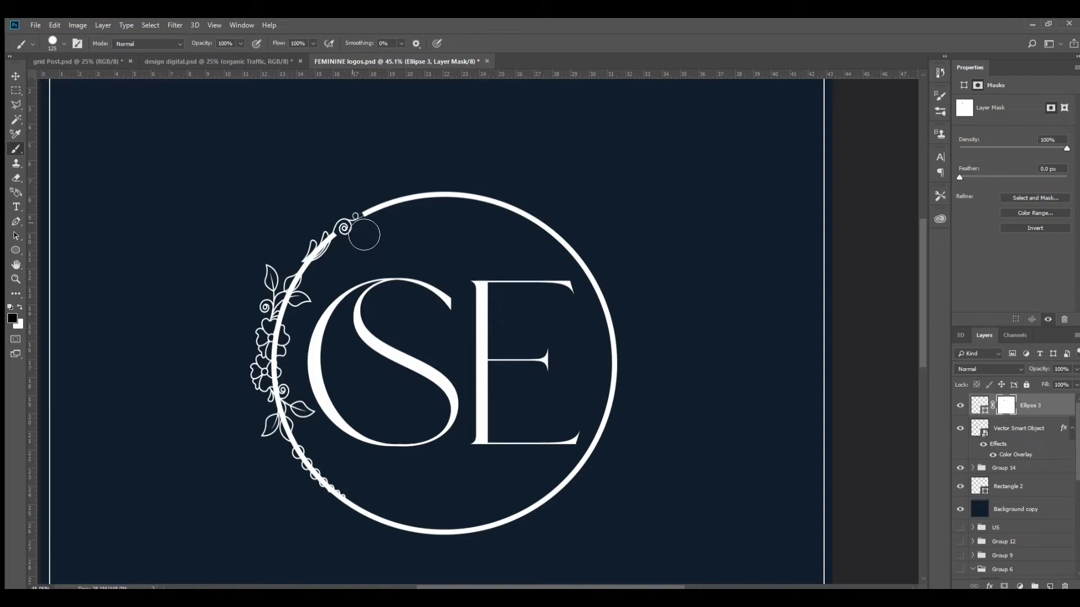
{"action": "mouse_move", "coordinate": [372, 230]}
{"action": "left_mouse_down"}
{"action": "mouse_move", "coordinate": [307, 271]}
{"action": "mouse_move", "coordinate": [338, 495]}
{"action": "mouse_move", "coordinate": [335, 485]}
{"action": "left_mouse_up"}
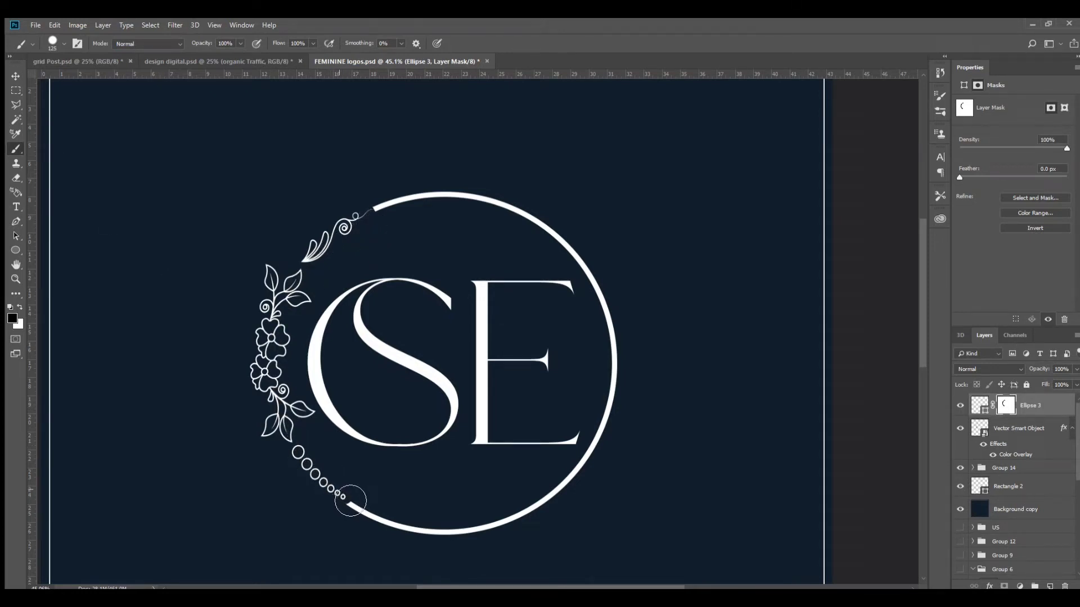
{"action": "left_click_drag", "start_coordinate": [366, 524], "coordinate": [381, 529]}
{"action": "key", "text": "x"}
{"action": "key", "text": "ctrl+t"}
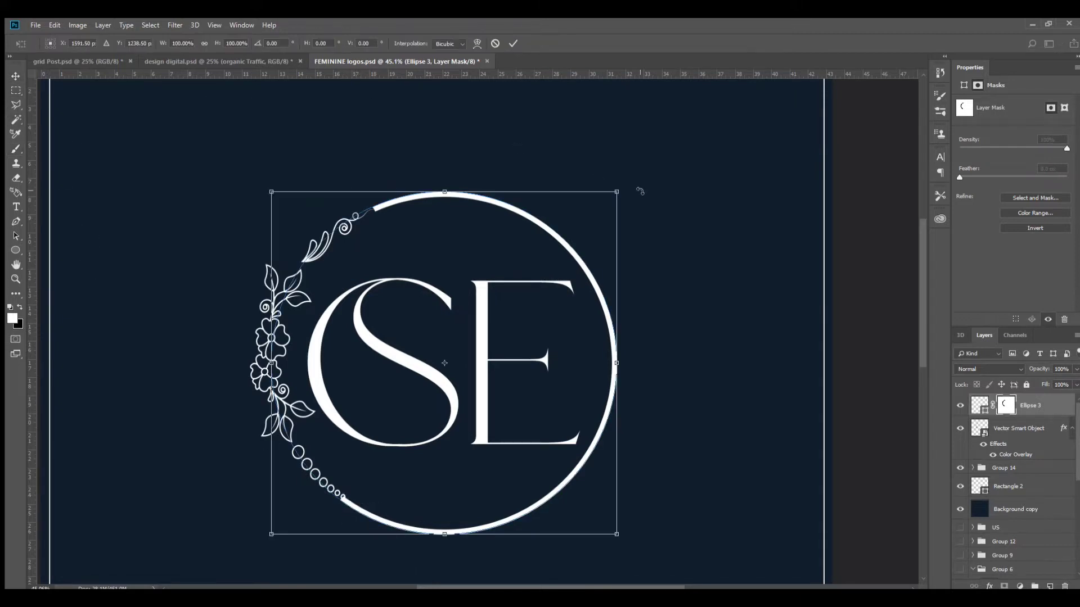
{"action": "key", "text": "Return"}
Rotate and nudge the floral sprig to fit the ring better.
{"action": "key", "text": "v"}
{"action": "left_click", "coordinate": [277, 314]}
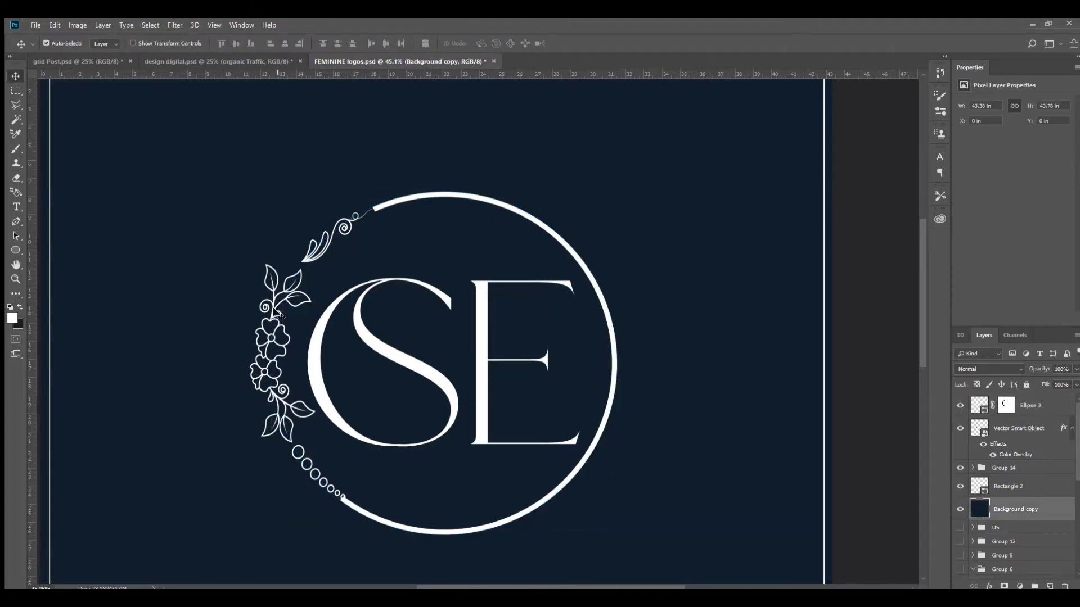
{"action": "left_click", "coordinate": [1018, 429]}
{"action": "key", "text": "ctrl+t"}
{"action": "left_click_drag", "start_coordinate": [198, 207], "coordinate": [453, 203]}
{"action": "left_click_drag", "start_coordinate": [355, 494], "coordinate": [353, 497]}
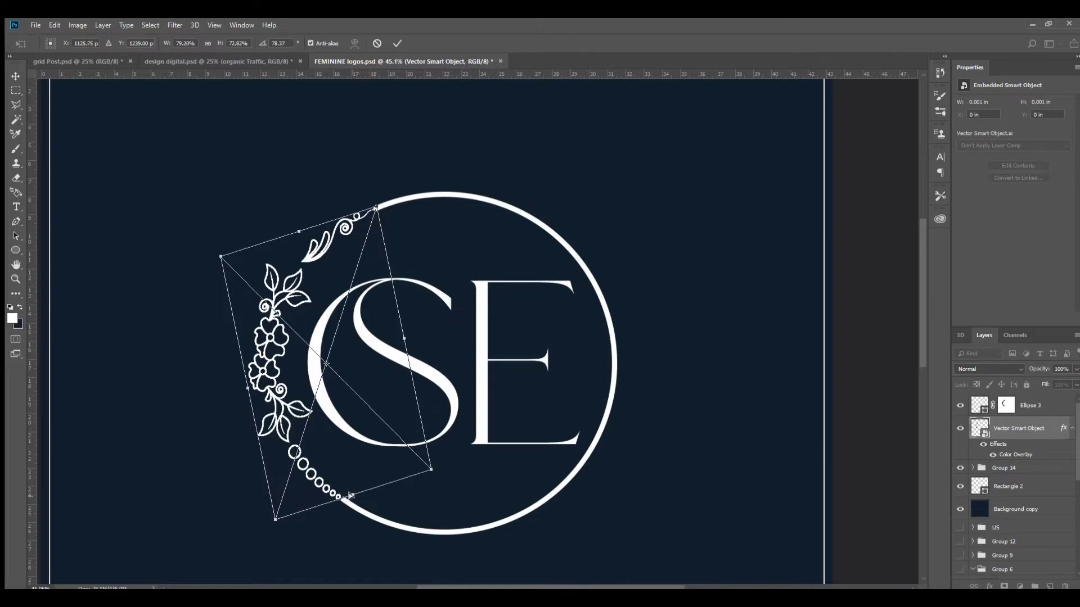
{"action": "key", "text": "Return"}
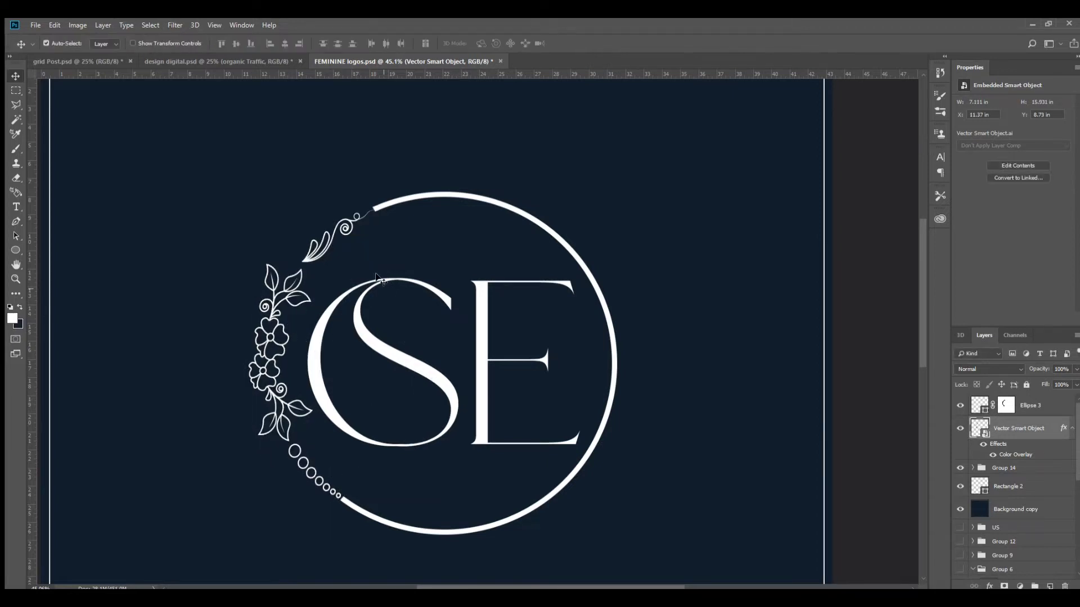
Draw a closed Pen path over the ring's right arc and load it as a selection.
{"action": "scroll", "coordinate": [376, 276], "scroll_direction": "up", "scroll_amount": 2}
{"action": "scroll", "coordinate": [555, 212], "scroll_direction": "up", "scroll_amount": 2}
{"action": "scroll", "coordinate": [603, 176], "scroll_direction": "down", "scroll_amount": 2}
{"action": "scroll", "coordinate": [697, 245], "scroll_direction": "down", "scroll_amount": 1}
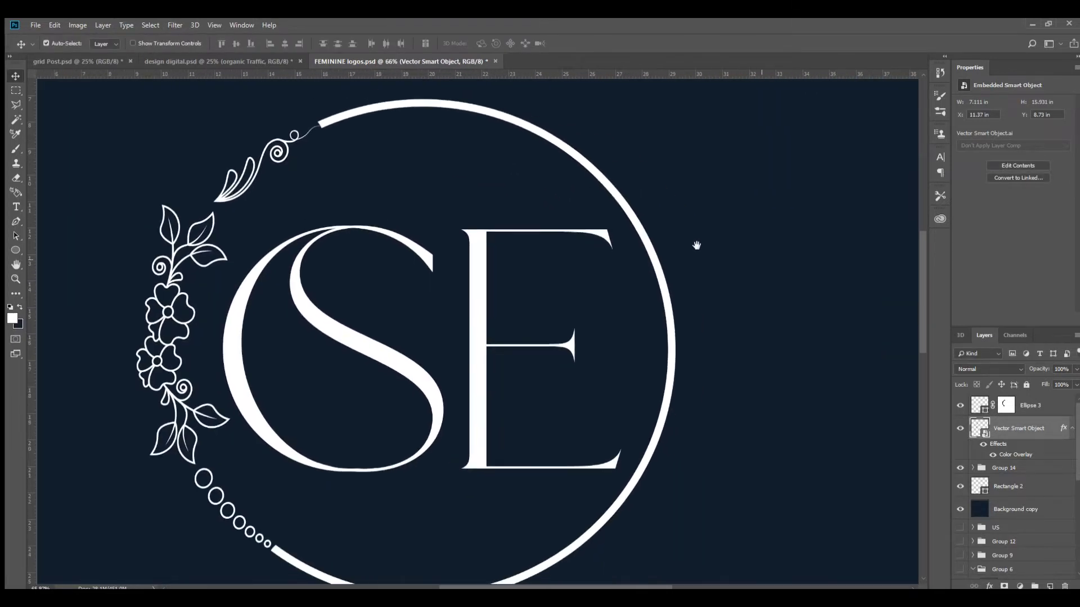
{"action": "left_click_drag", "start_coordinate": [696, 245], "coordinate": [690, 240]}
{"action": "left_click", "coordinate": [15, 90]}
{"action": "left_click", "coordinate": [16, 219]}
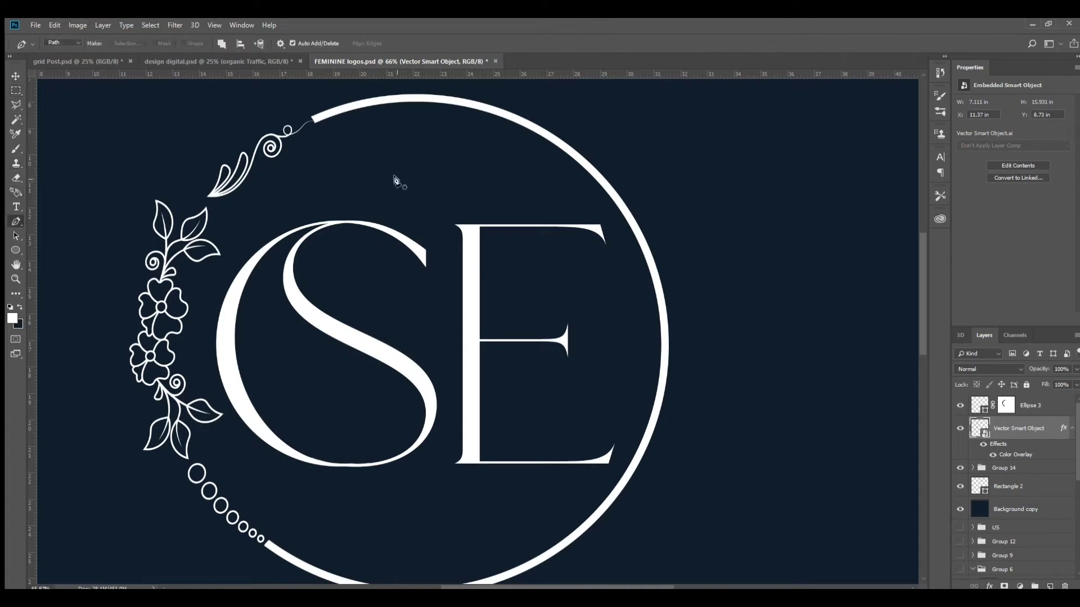
{"action": "left_click", "coordinate": [311, 117]}
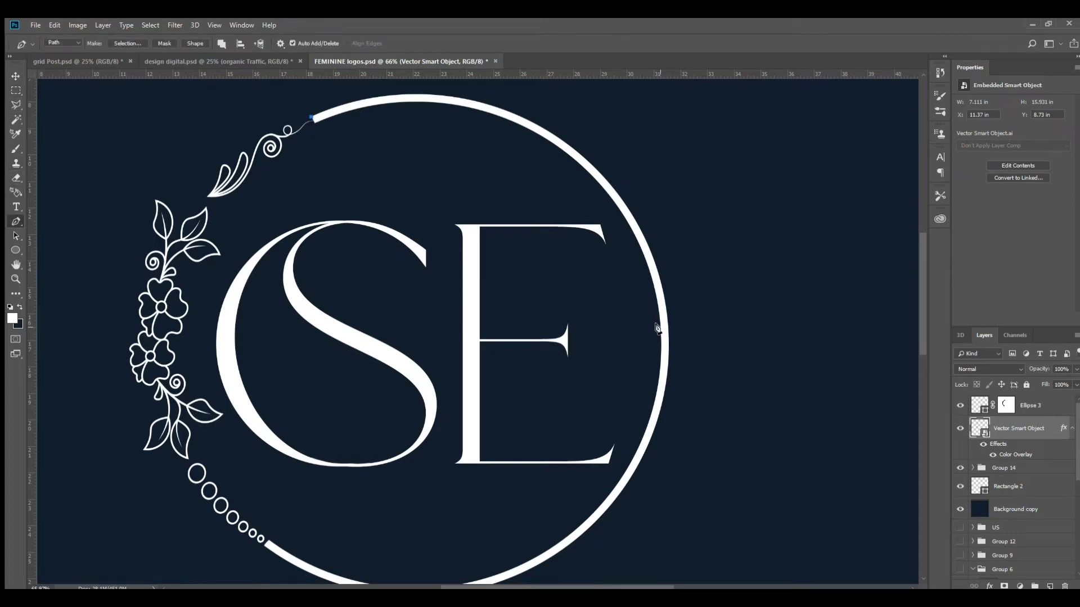
{"action": "mouse_move", "coordinate": [648, 271]}
{"action": "left_mouse_down"}
{"action": "mouse_move", "coordinate": [798, 530]}
{"action": "mouse_move", "coordinate": [742, 514]}
{"action": "left_mouse_up"}
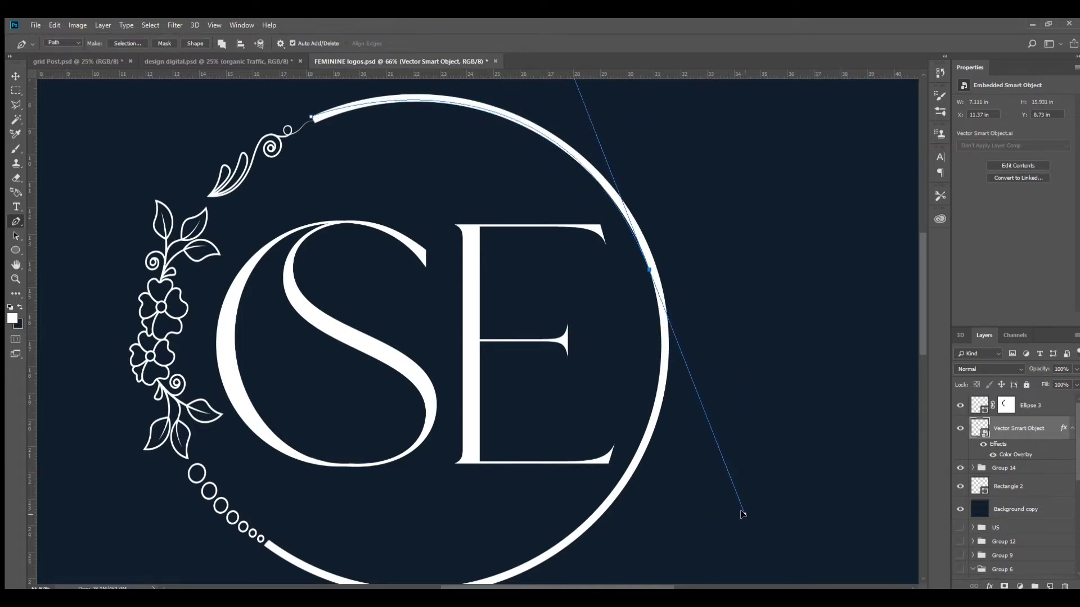
{"action": "left_click", "coordinate": [648, 271], "text": "alt"}
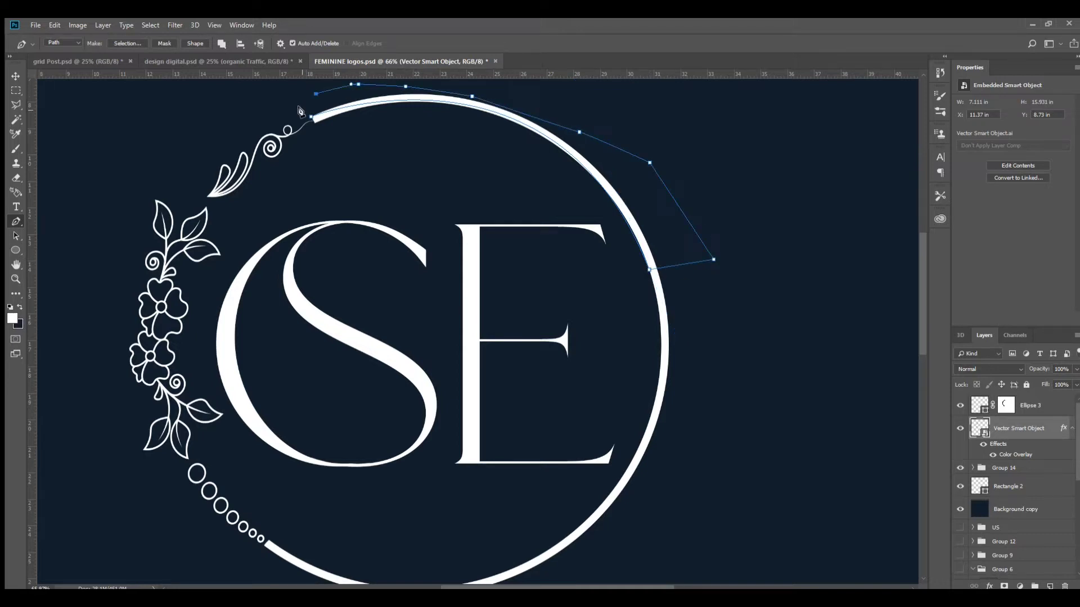
{"action": "left_click_drag", "start_coordinate": [301, 113], "coordinate": [302, 158]}
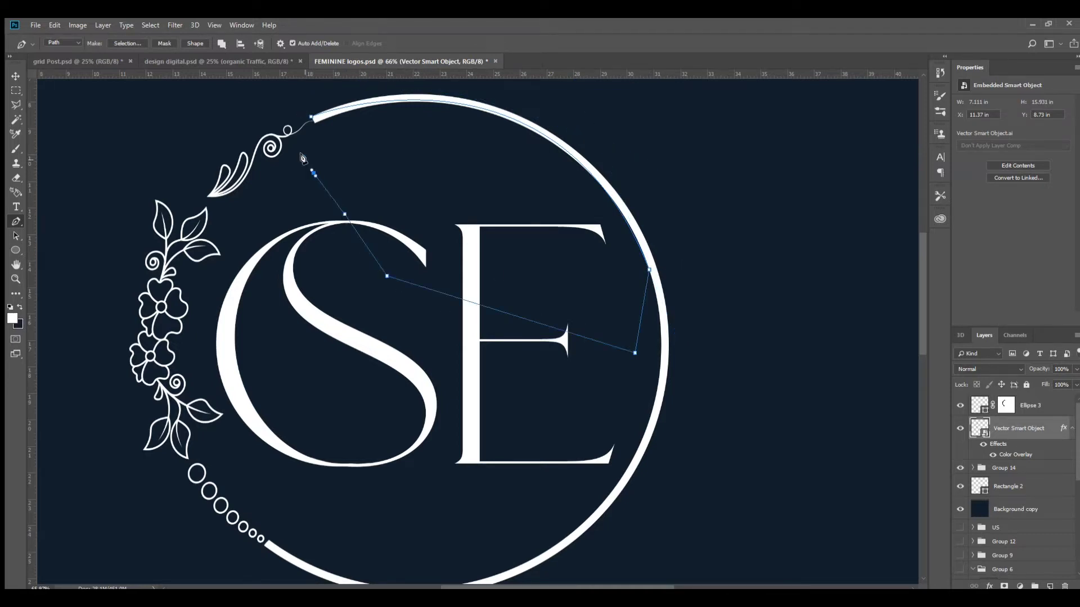
{"action": "key", "text": "ctrl+Return"}
Paint black on Ellipse 3's mask to hide the ring's right arc beside the E.
{"action": "key", "text": "b"}
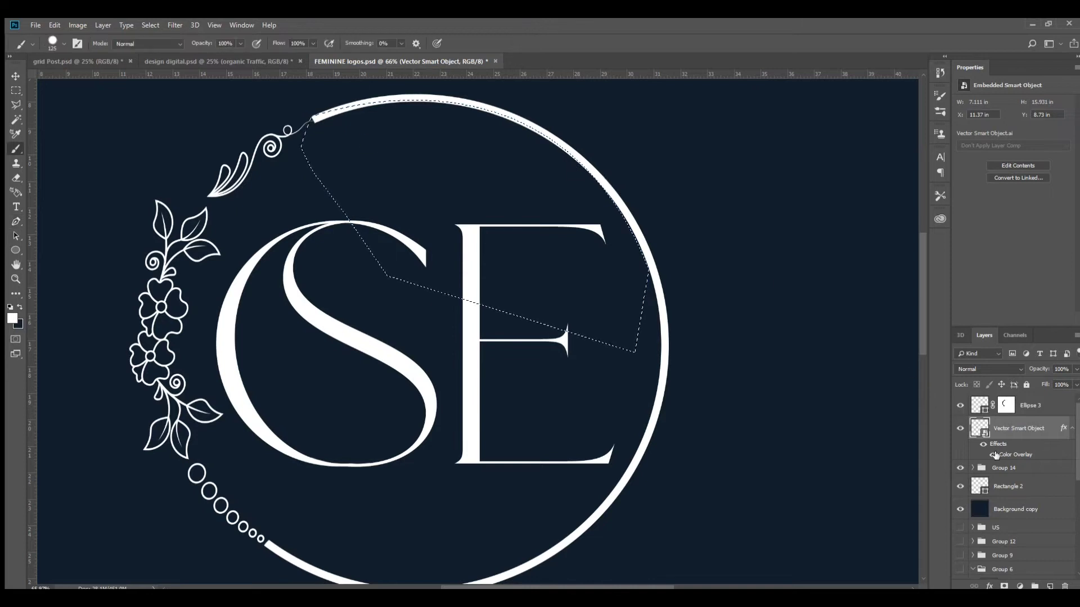
{"action": "left_click", "coordinate": [996, 404]}
{"action": "key", "text": "x"}
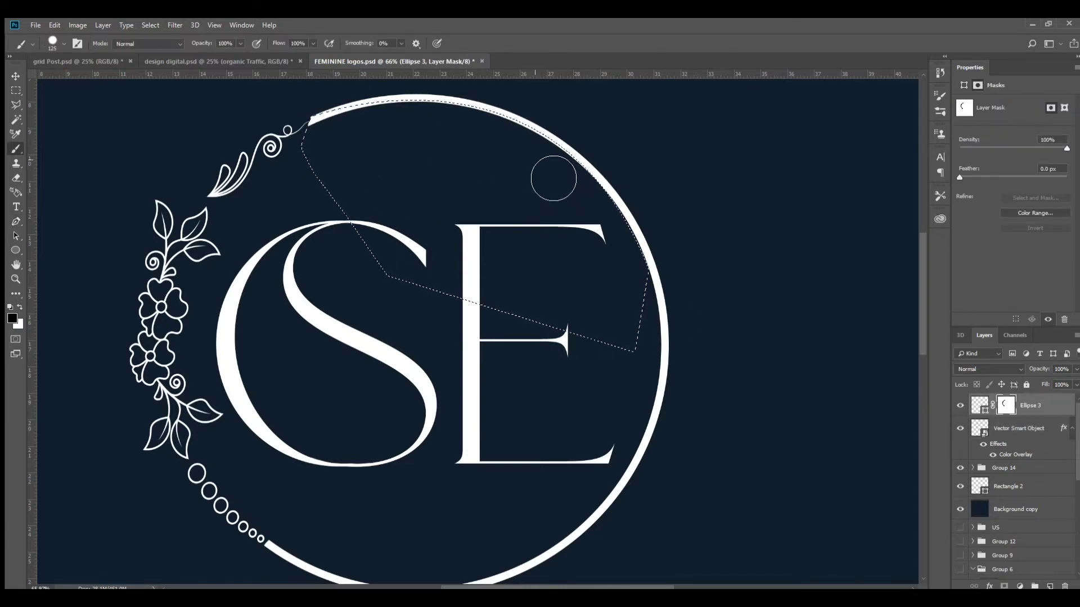
{"action": "key", "text": "ctrl+d"}
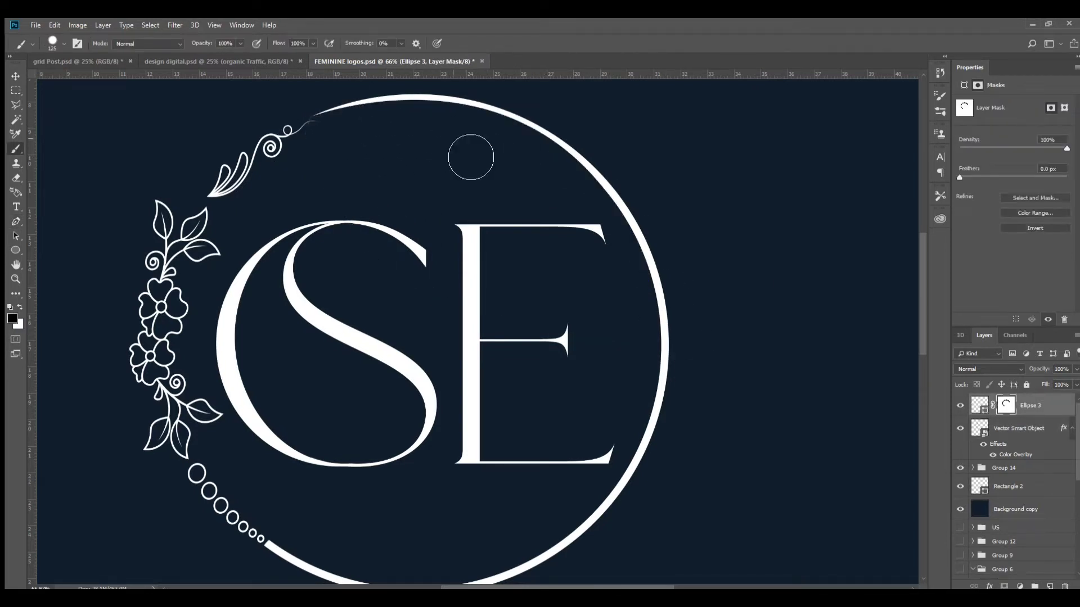
{"action": "left_click_drag", "start_coordinate": [687, 286], "coordinate": [690, 279]}
{"action": "scroll", "coordinate": [689, 279], "scroll_direction": "down", "scroll_amount": 3}
{"action": "left_click_drag", "start_coordinate": [662, 241], "coordinate": [644, 378]}
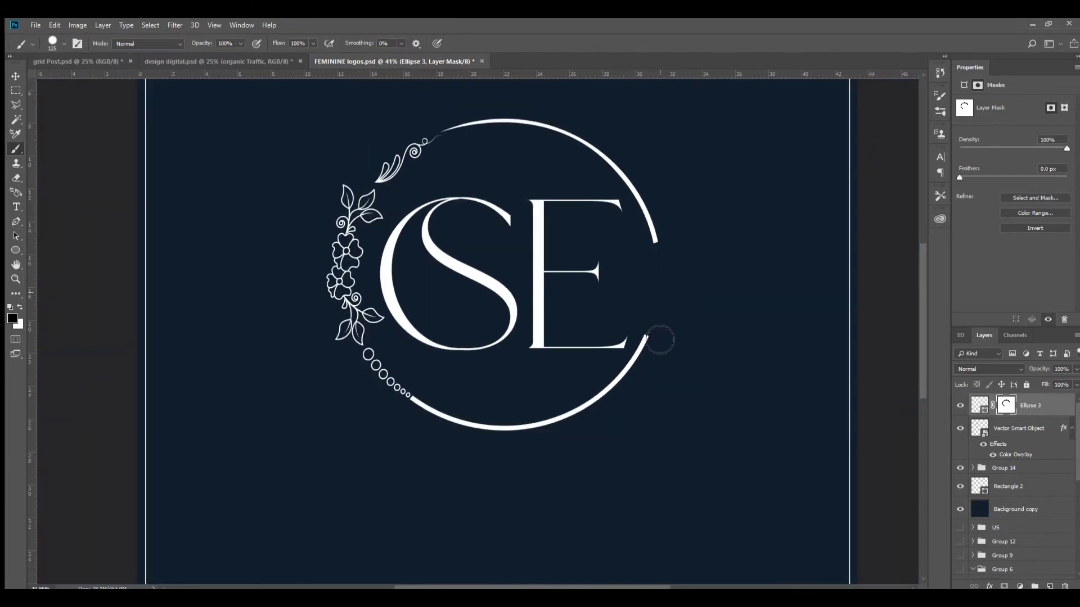
Restore the full ring and add a 'Company Name Here' text line below it.
{"action": "key", "text": "ctrl+z"}
{"action": "key", "text": "t"}
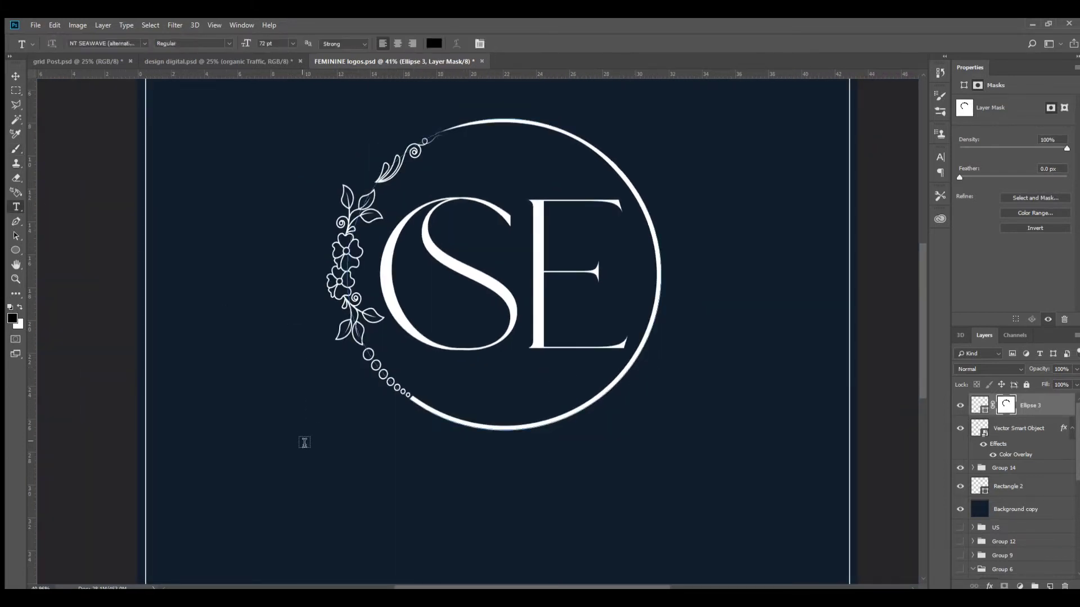
{"action": "left_click", "coordinate": [301, 442]}
{"action": "type", "text": "Company Name Here"}
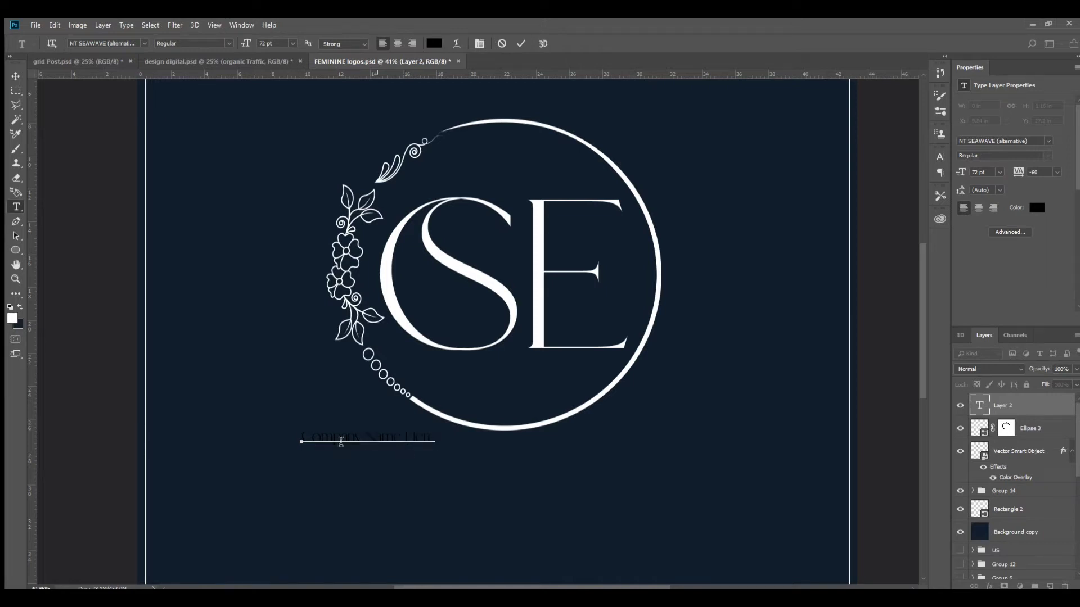
{"action": "key", "text": "ctrl+a"}
{"action": "key", "text": "ctrl+h"}
Preview several fonts on the text, settling on Bell MT.
{"action": "left_click", "coordinate": [107, 43]}
{"action": "type", "text": "s"}
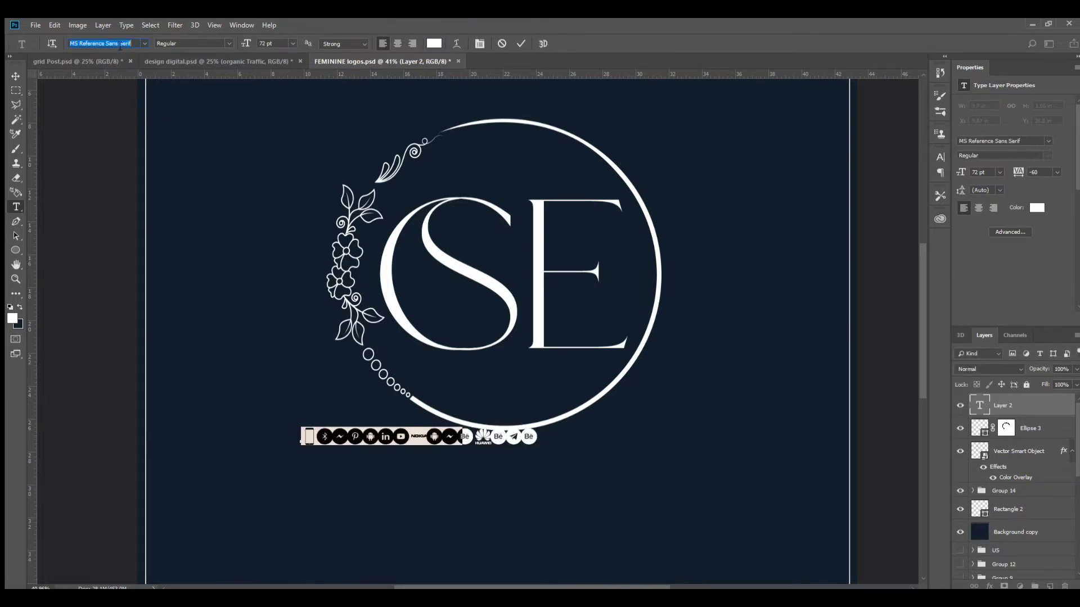
{"action": "type", "text": "w"}
{"action": "key", "text": "Down"}
{"action": "key", "text": "Down"}
{"action": "key", "text": "Down"}
{"action": "key", "text": "Down"}
{"action": "key", "text": "Down"}
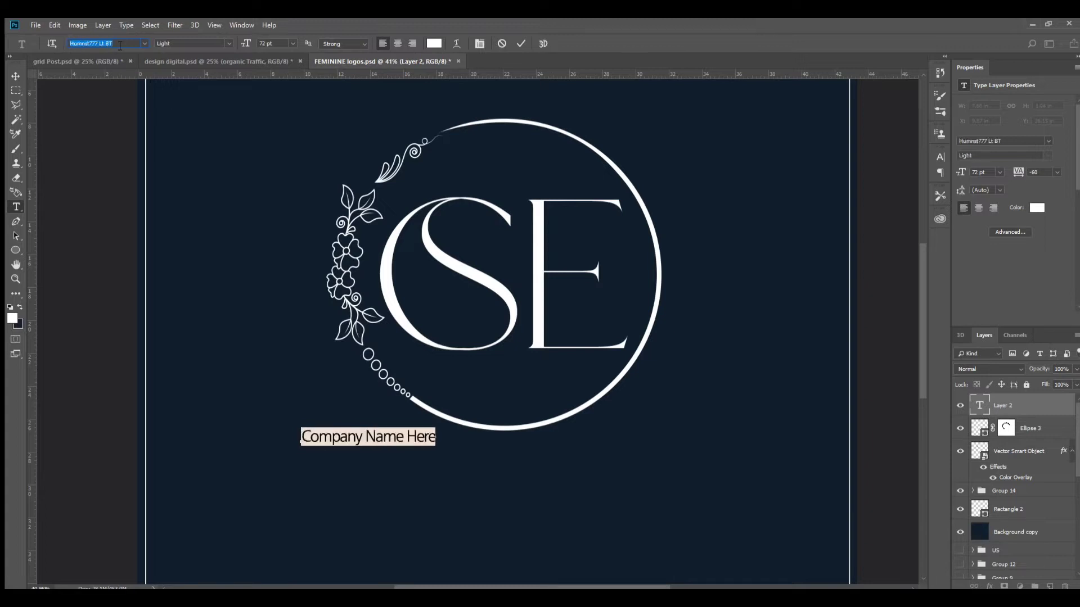
{"action": "key", "text": "Down"}
{"action": "key", "text": "Down"}
{"action": "key", "text": "Down"}
{"action": "key", "text": "Down"}
{"action": "key", "text": "Down"}
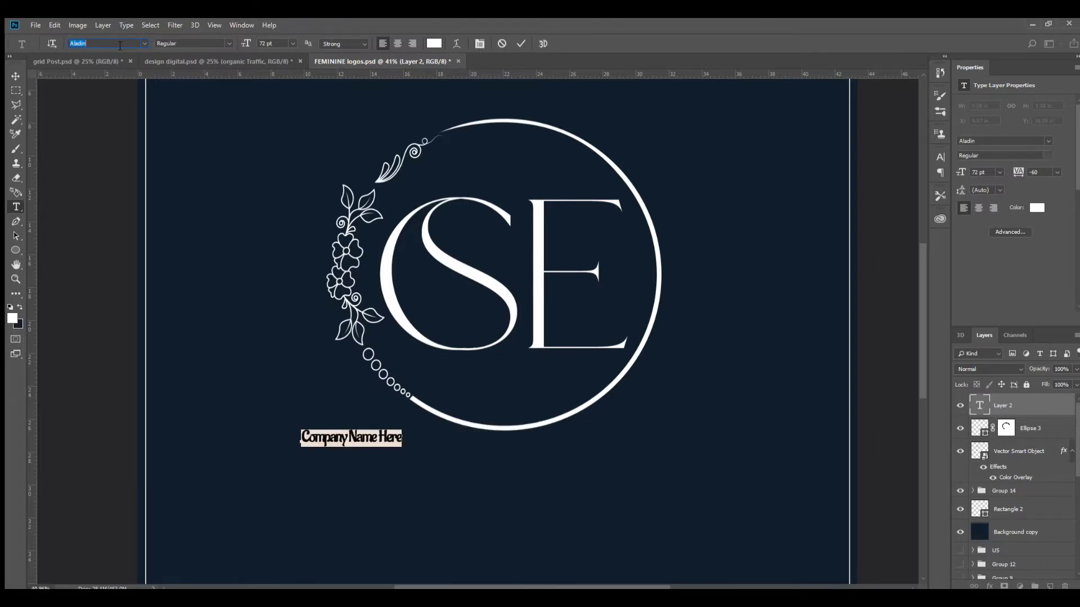
{"action": "key", "text": "Down"}
{"action": "key", "text": "Down"}
{"action": "key", "text": "Down"}
{"action": "key", "text": "Down"}
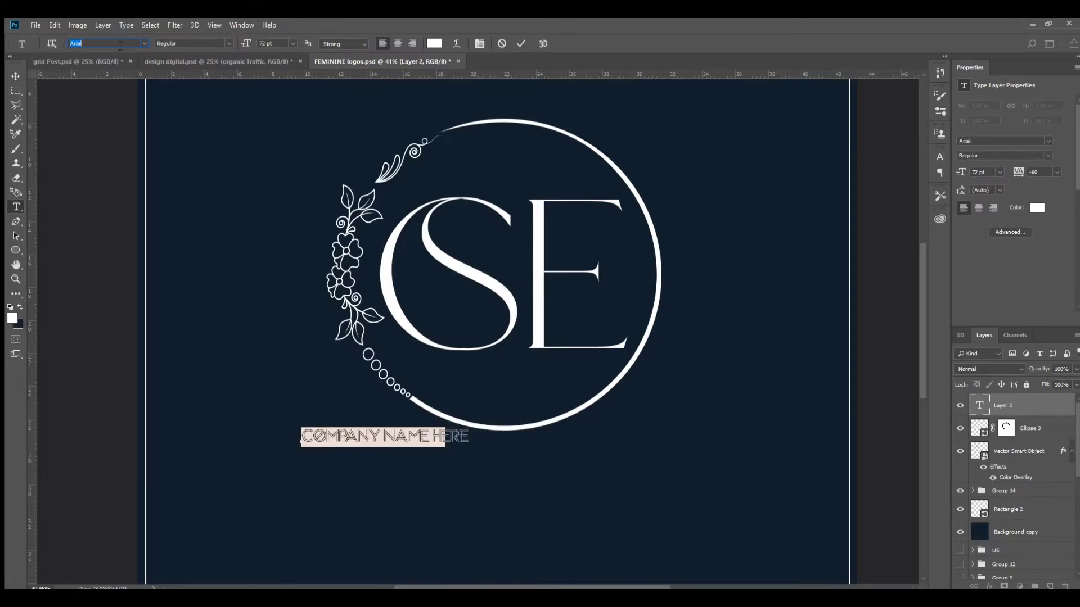
{"action": "key", "text": "Down"}
{"action": "key", "text": "Down"}
{"action": "key", "text": "Down"}
{"action": "key", "text": "Down"}
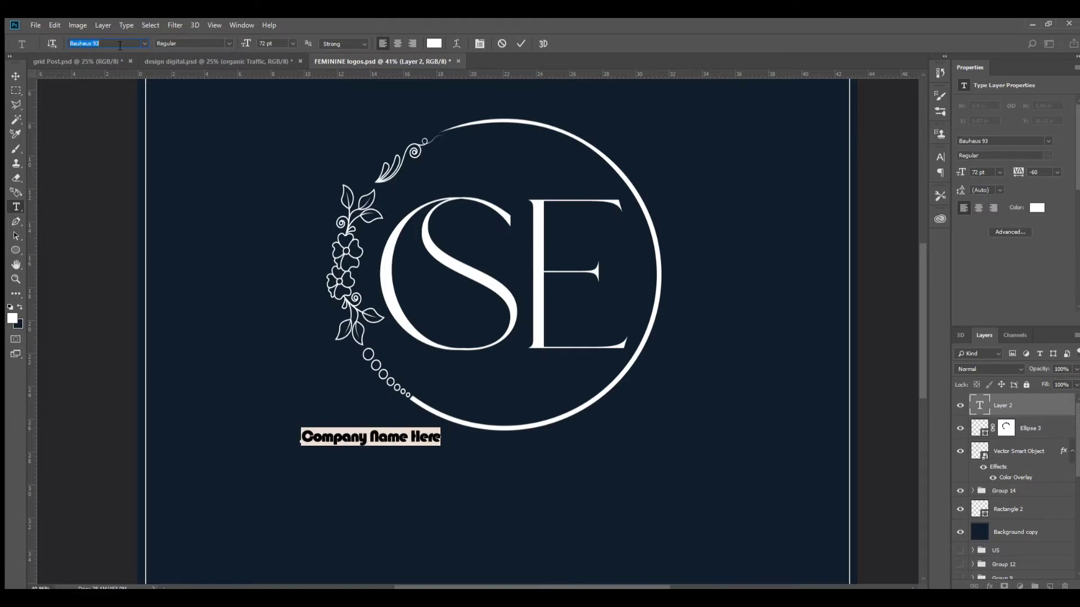
{"action": "key", "text": "Down"}
{"action": "key", "text": "Down"}
{"action": "key", "text": "Down"}
{"action": "key", "text": "Down"}
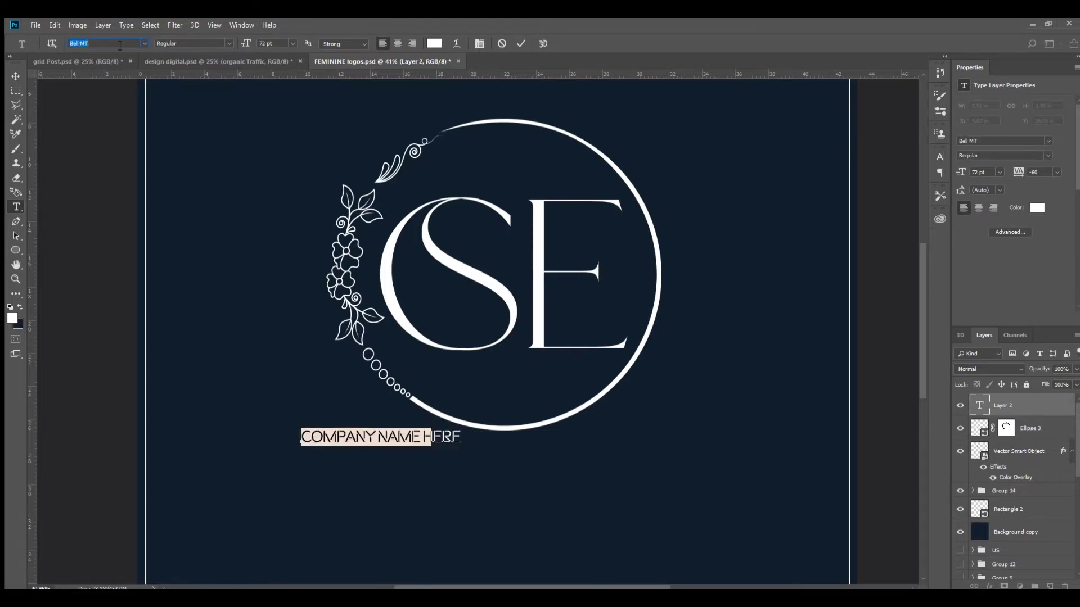
{"action": "key", "text": "Down"}
{"action": "key", "text": "Return"}
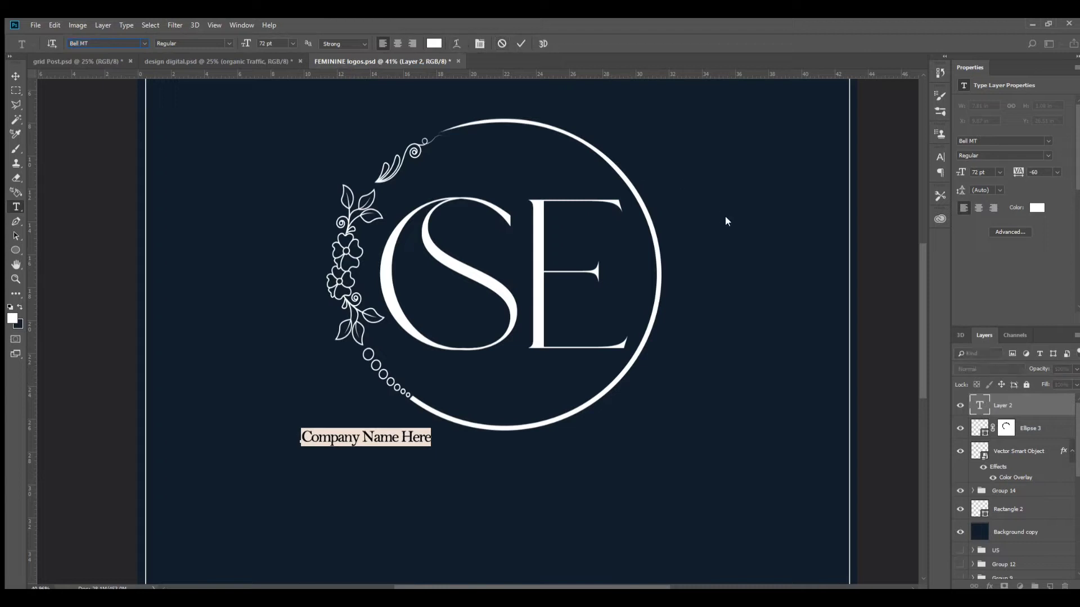
Rotate the text ninety degrees and move it to the ring's right edge.
{"action": "left_click", "coordinate": [17, 75]}
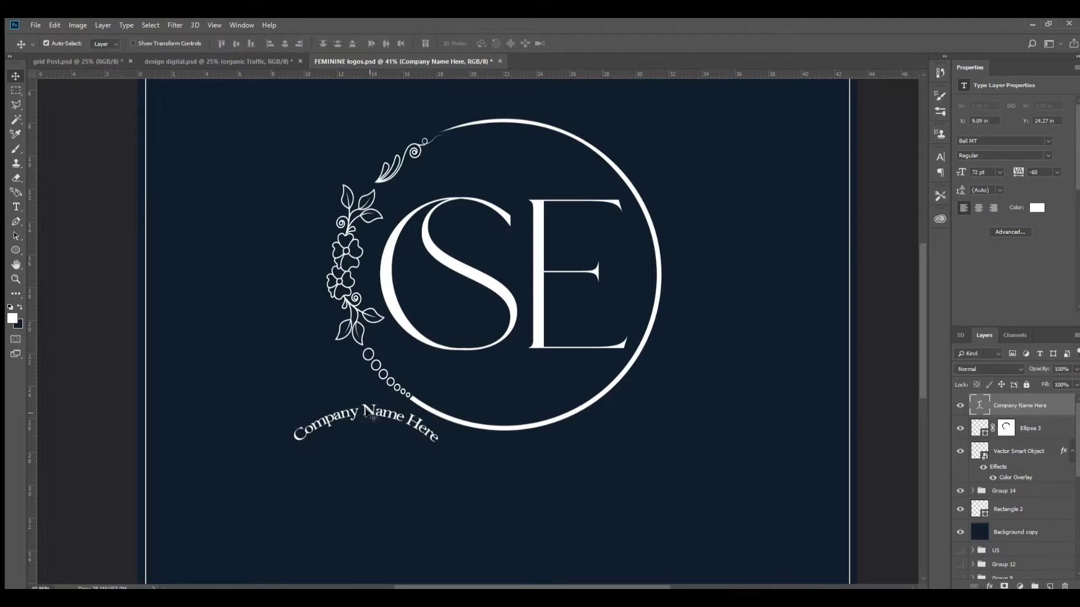
{"action": "key", "text": "ctrl+t"}
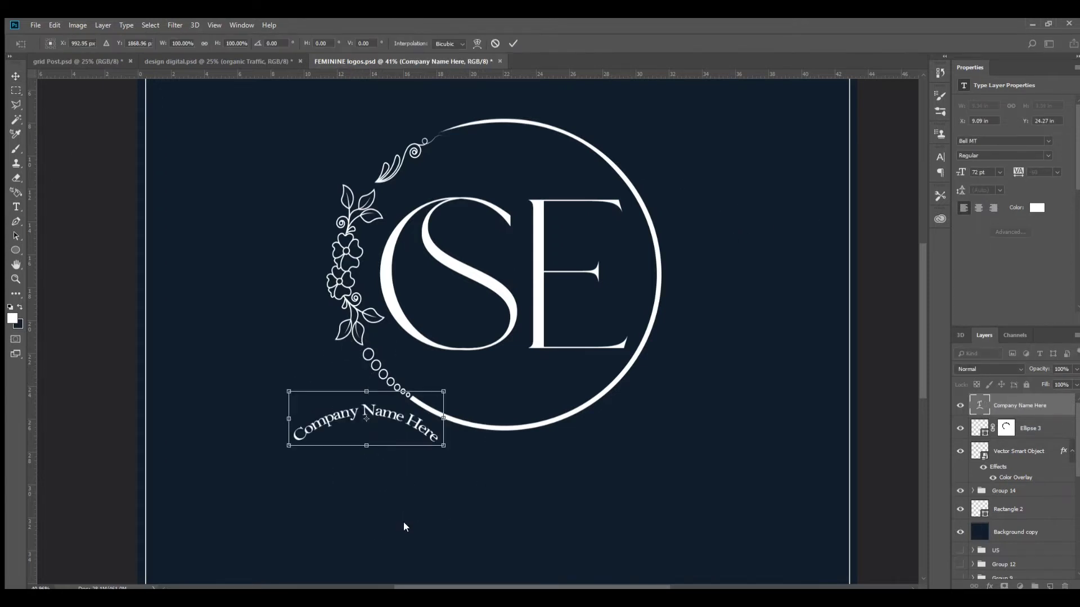
{"action": "left_click_drag", "start_coordinate": [403, 527], "coordinate": [259, 456]}
{"action": "mouse_move", "coordinate": [364, 400]}
{"action": "left_mouse_down"}
{"action": "mouse_move", "coordinate": [653, 286]}
{"action": "mouse_move", "coordinate": [708, 311]}
{"action": "left_mouse_up"}
{"action": "key", "text": "Return"}
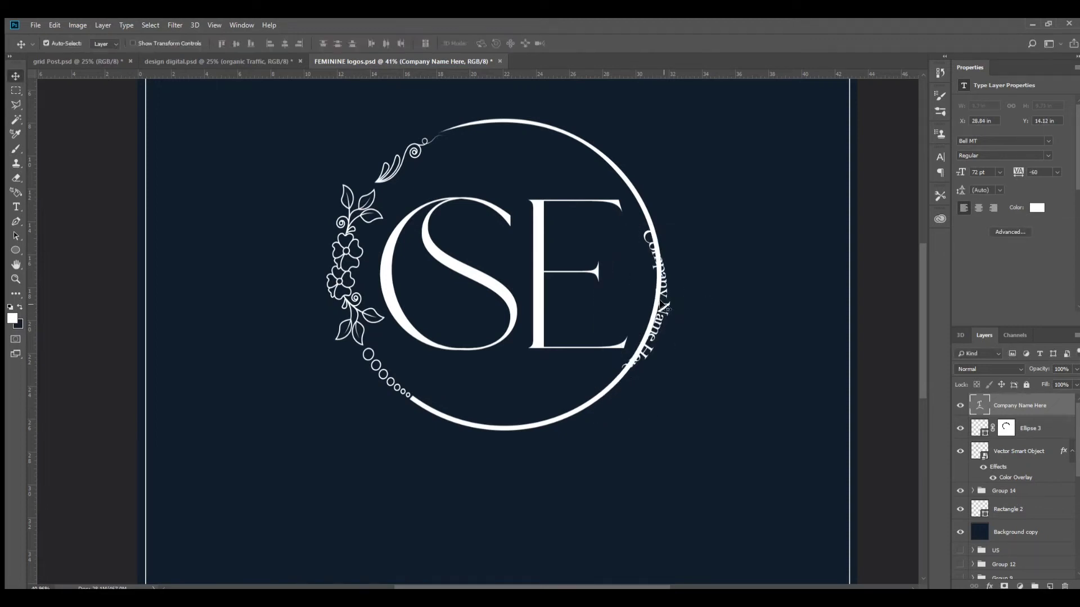
Adjust the text's Warp Text arc so it curves with the ring.
{"action": "key", "text": "t"}
{"action": "left_click", "coordinate": [661, 303]}
{"action": "key", "text": "ctrl+a"}
{"action": "left_click", "coordinate": [455, 43]}
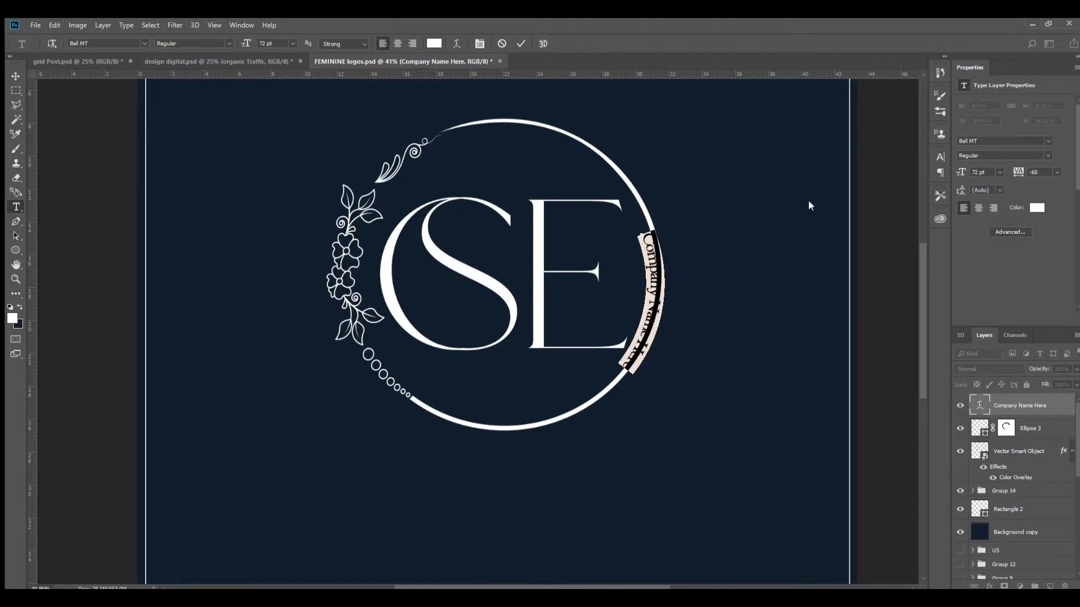
{"action": "key", "text": "Return"}
{"action": "key", "text": "ctrl+Return"}
Enlarge the curved text to about 130% and rotate it slightly.
{"action": "key", "text": "ctrl+t"}
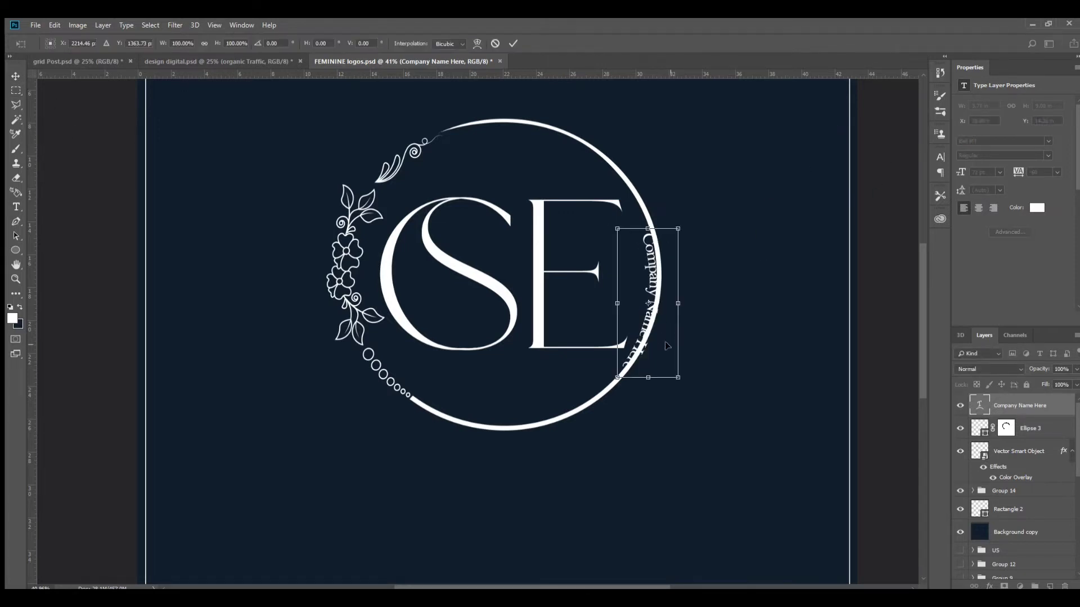
{"action": "mouse_move", "coordinate": [685, 388]}
{"action": "left_mouse_down"}
{"action": "mouse_move", "coordinate": [699, 400]}
{"action": "mouse_move", "coordinate": [717, 372]}
{"action": "left_mouse_up"}
{"action": "key", "text": "Return"}
{"action": "key", "text": "ctrl+t"}
{"action": "key", "text": "Return"}
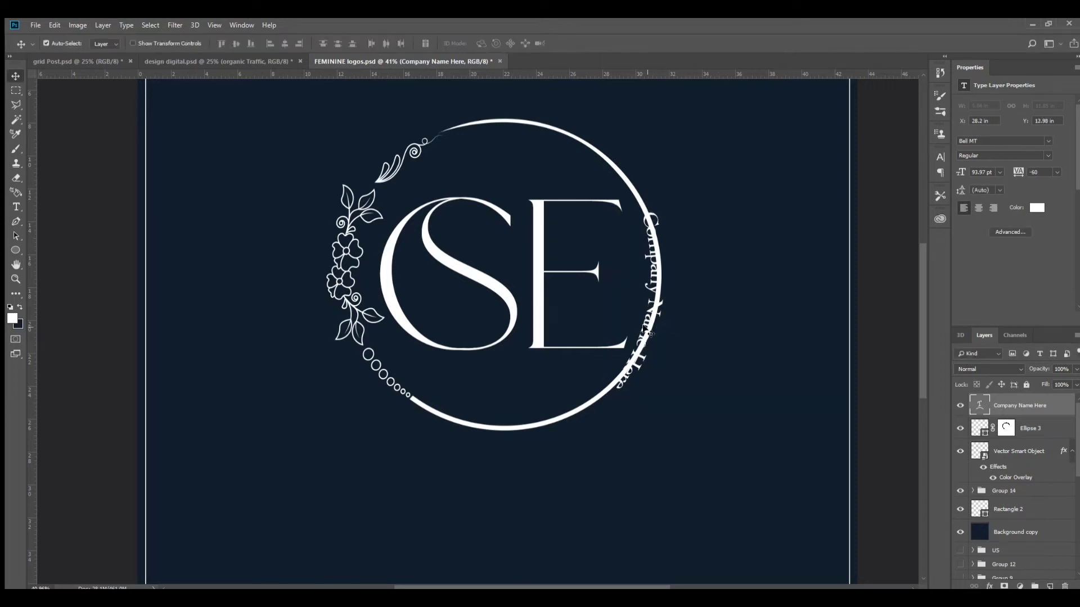
Set the text to about 94 pt and nudge it down along the ring.
{"action": "key", "text": "t"}
{"action": "left_click", "coordinate": [643, 328]}
{"action": "key", "text": "ctrl+a"}
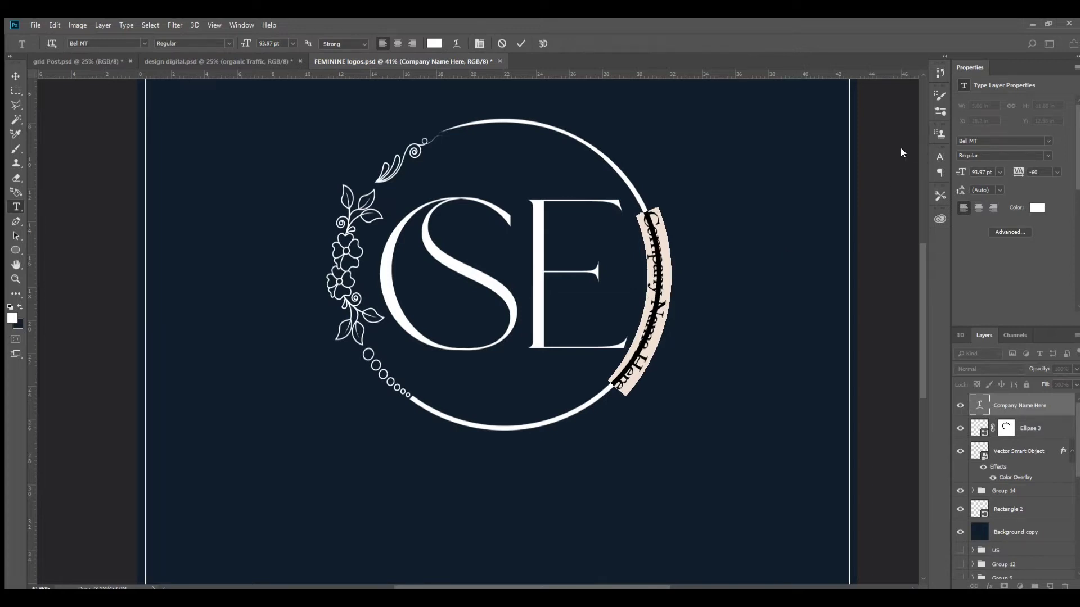
{"action": "left_click", "coordinate": [16, 76]}
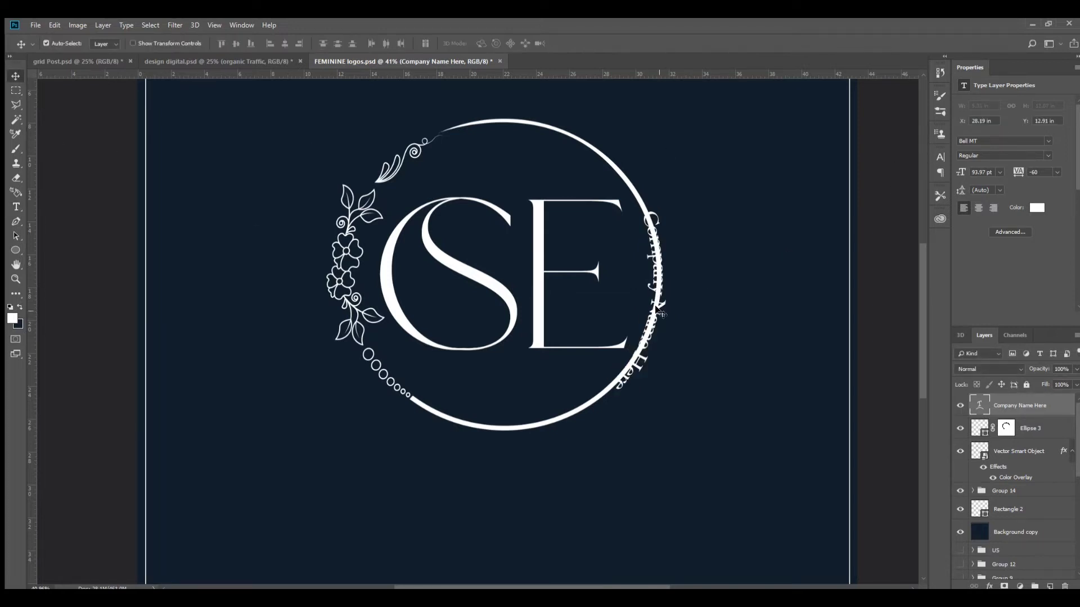
{"action": "key", "text": "shift+Down"}
{"action": "key", "text": "shift+Down"}
{"action": "key", "text": "shift+Down"}
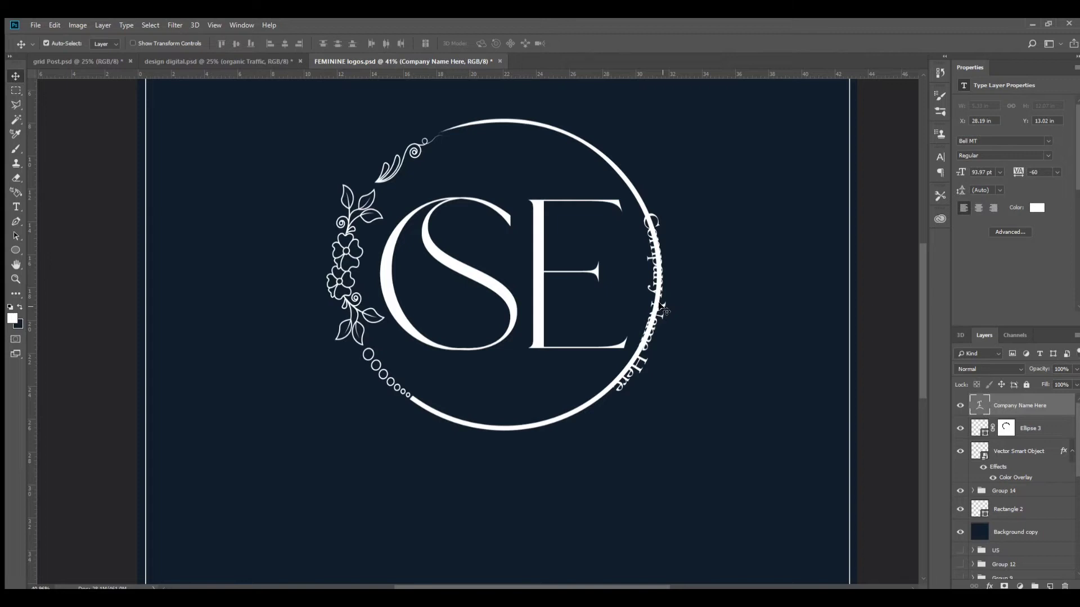
{"action": "key", "text": "ctrl+t"}
{"action": "key", "text": "Return"}
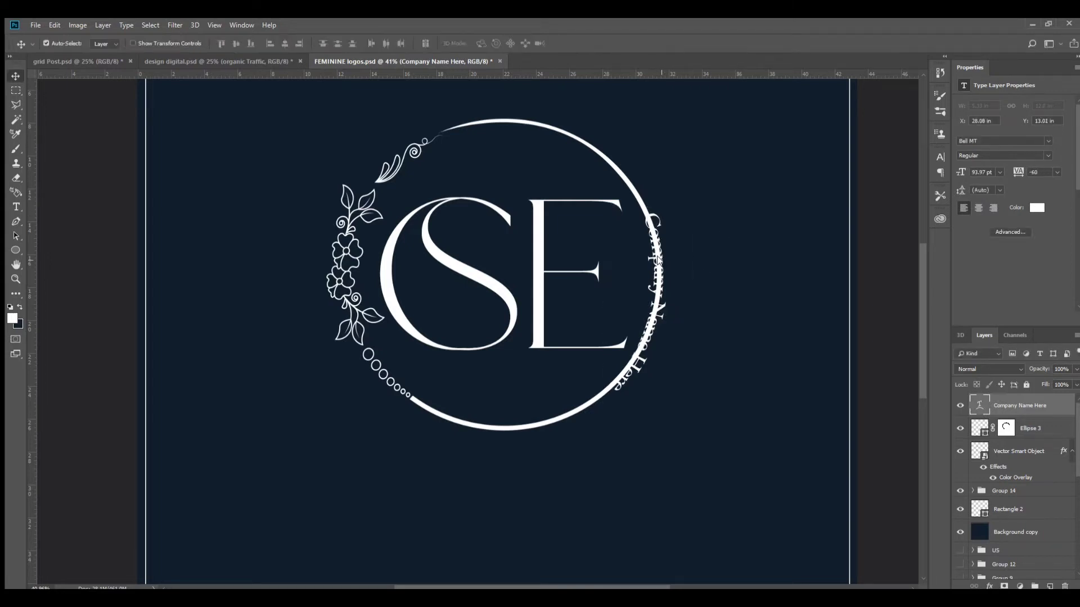
Paint black on the ring's mask to hide the ring where the text begins.
{"action": "left_click", "coordinate": [1006, 428]}
{"action": "key", "text": "b"}
{"action": "key", "text": "x"}
{"action": "mouse_move", "coordinate": [683, 251]}
{"action": "left_mouse_down"}
{"action": "mouse_move", "coordinate": [655, 224]}
{"action": "mouse_move", "coordinate": [631, 389]}
{"action": "left_mouse_up"}
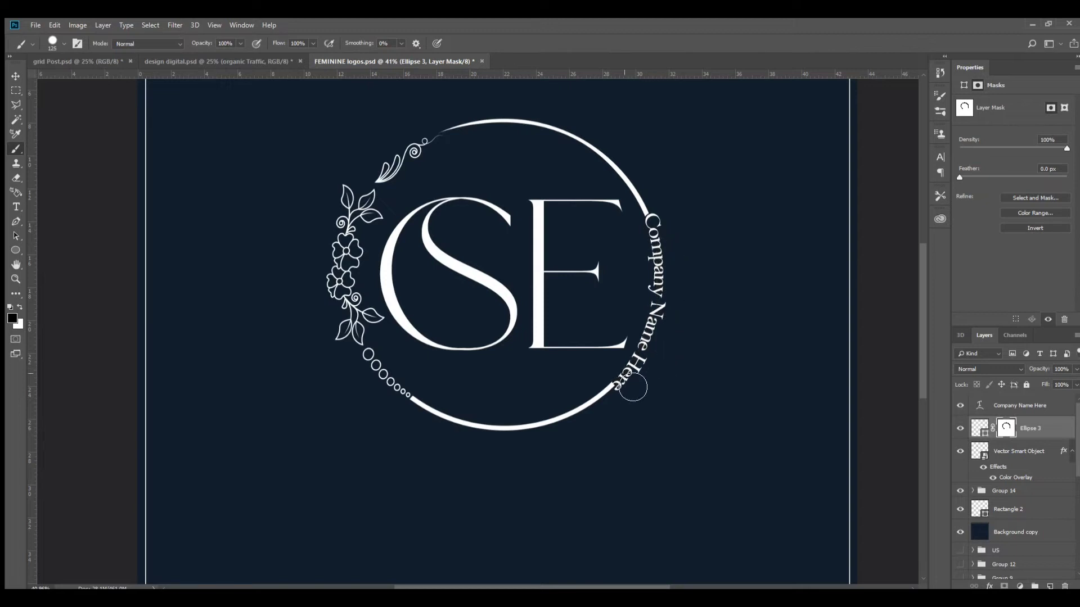
Nudge the curved company name slightly up into place.
{"action": "key", "text": "x"}
{"action": "key", "text": "v"}
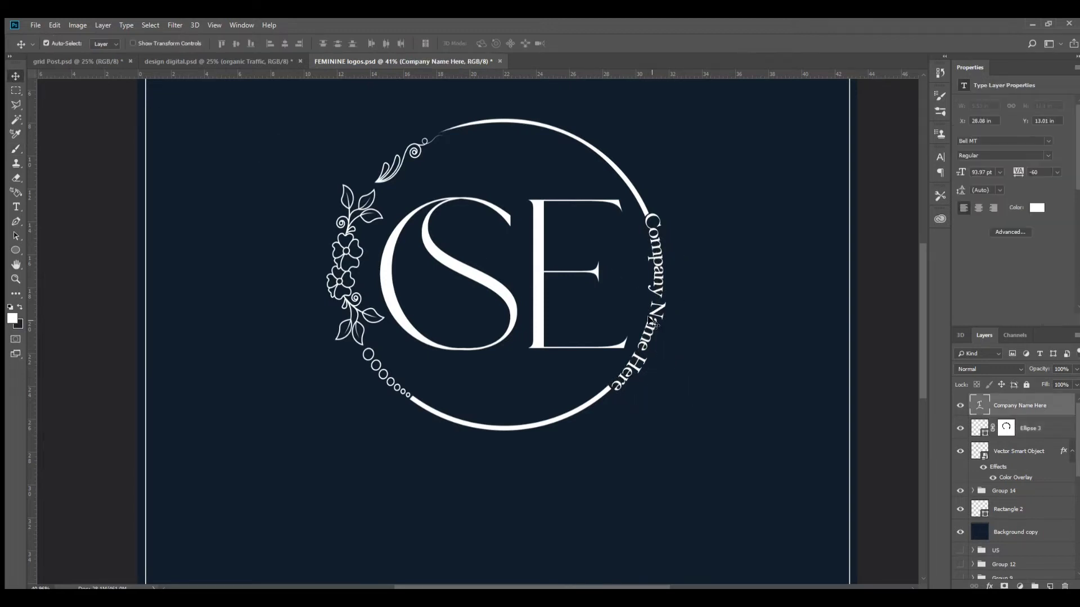
{"action": "left_click", "coordinate": [654, 320]}
{"action": "left_click_drag", "start_coordinate": [652, 319], "coordinate": [651, 313]}
{"action": "key", "text": "b"}
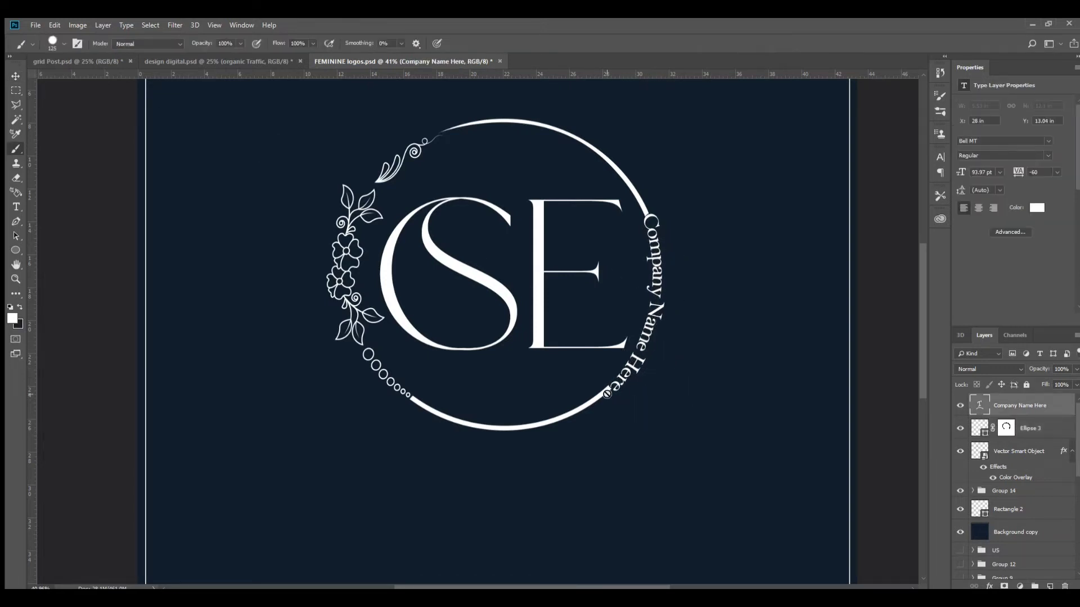
{"action": "left_click", "coordinate": [1006, 430]}
{"action": "key", "text": "x"}
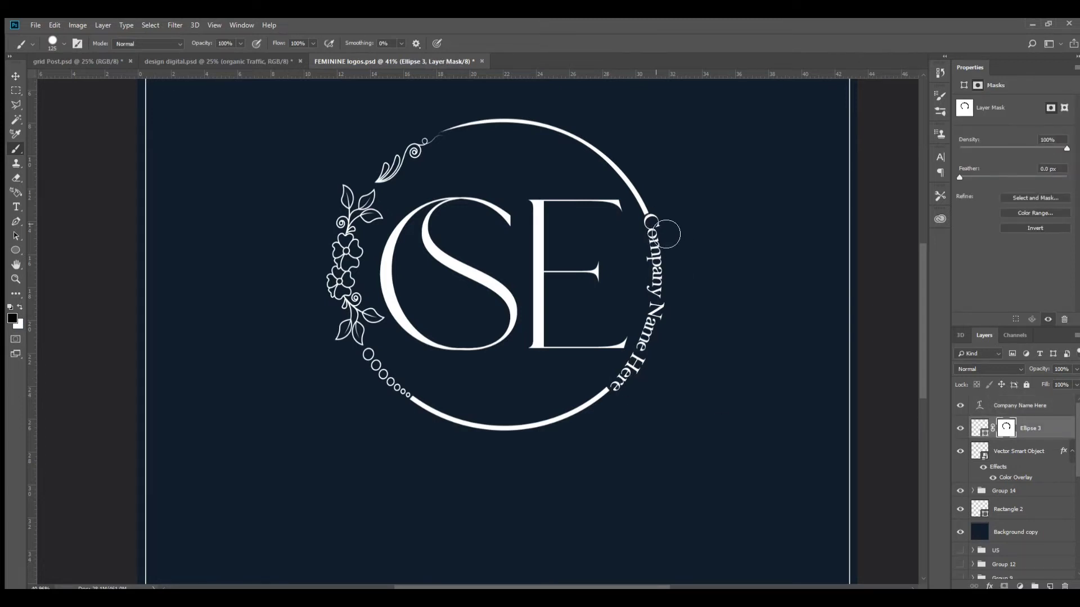
Rotate the company name text about 1.57 degrees and skew it slightly.
{"action": "key", "text": "v"}
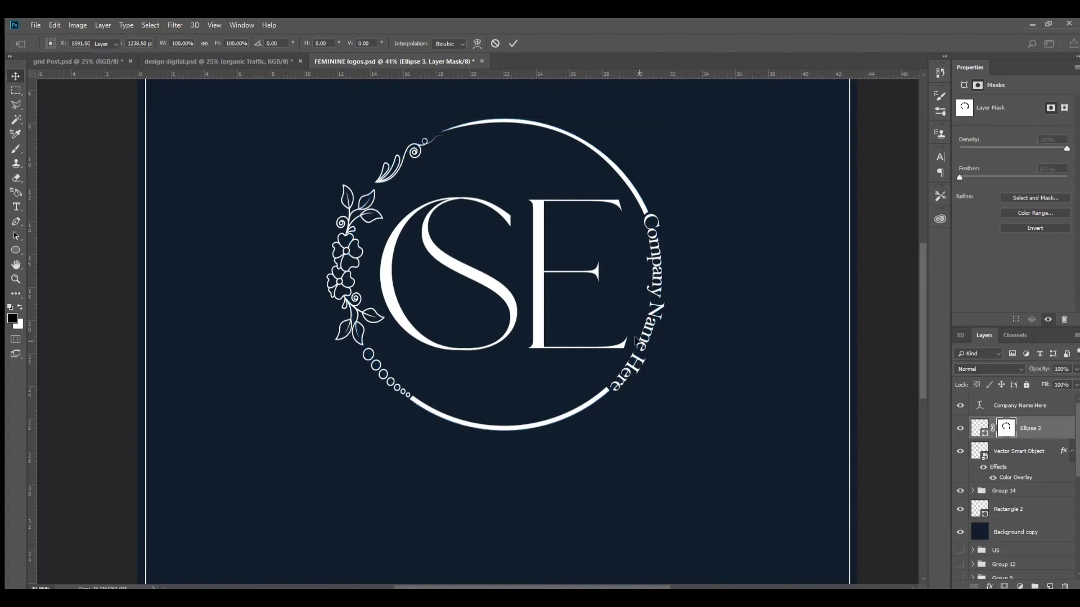
{"action": "left_click", "coordinate": [1022, 414]}
{"action": "key", "text": "ctrl+t"}
{"action": "left_click_drag", "start_coordinate": [714, 410], "coordinate": [710, 399]}
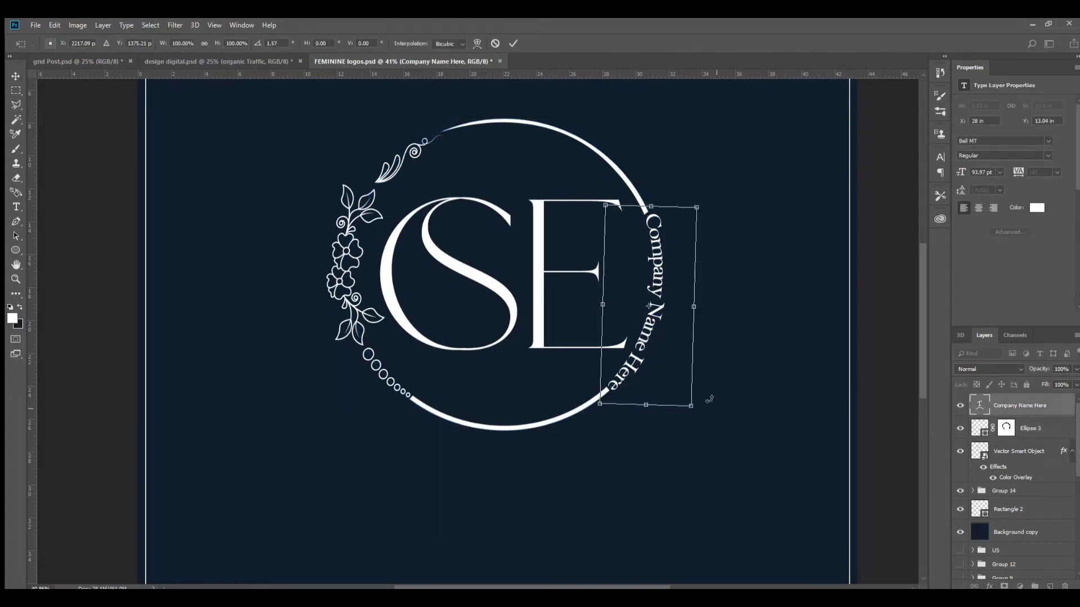
{"action": "left_click_drag", "start_coordinate": [647, 201], "coordinate": [644, 204]}
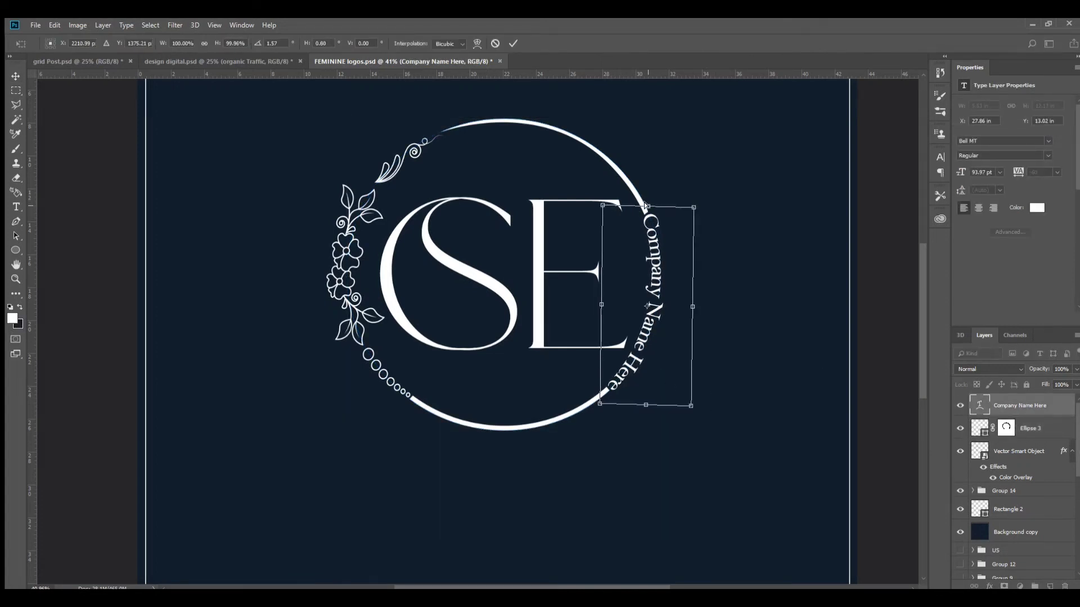
{"action": "key", "text": "Return"}
Paint out the Ellipse 3 arc end where it overlaps 'Company'.
{"action": "scroll", "coordinate": [648, 301], "scroll_direction": "up", "scroll_amount": 2}
{"action": "scroll", "coordinate": [672, 332], "scroll_direction": "up", "scroll_amount": 2}
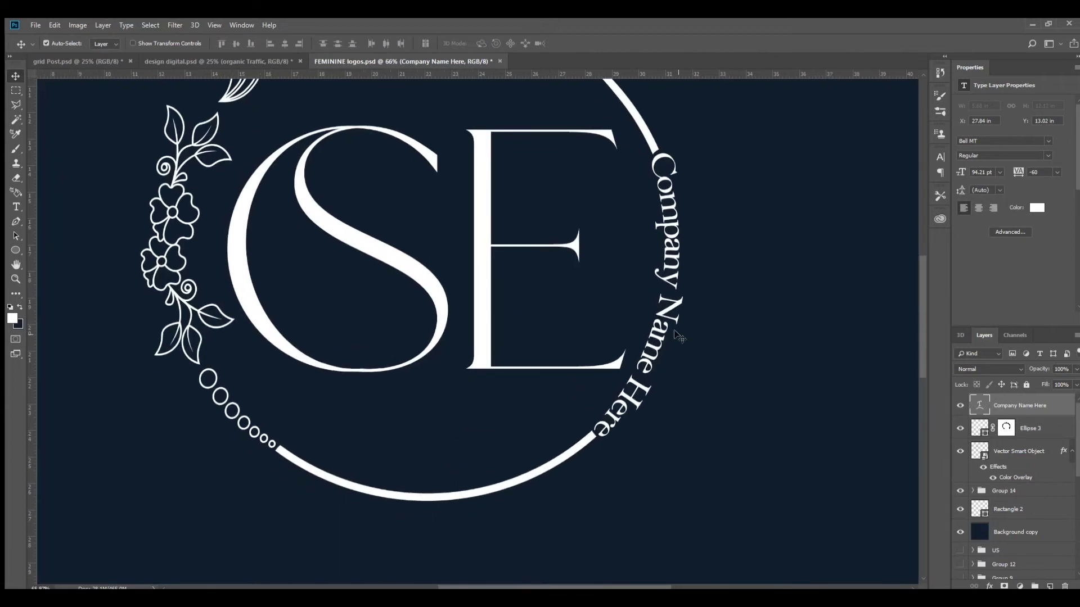
{"action": "left_click", "coordinate": [580, 449]}
{"action": "key", "text": "b"}
{"action": "key", "text": "ctrl+backslash"}
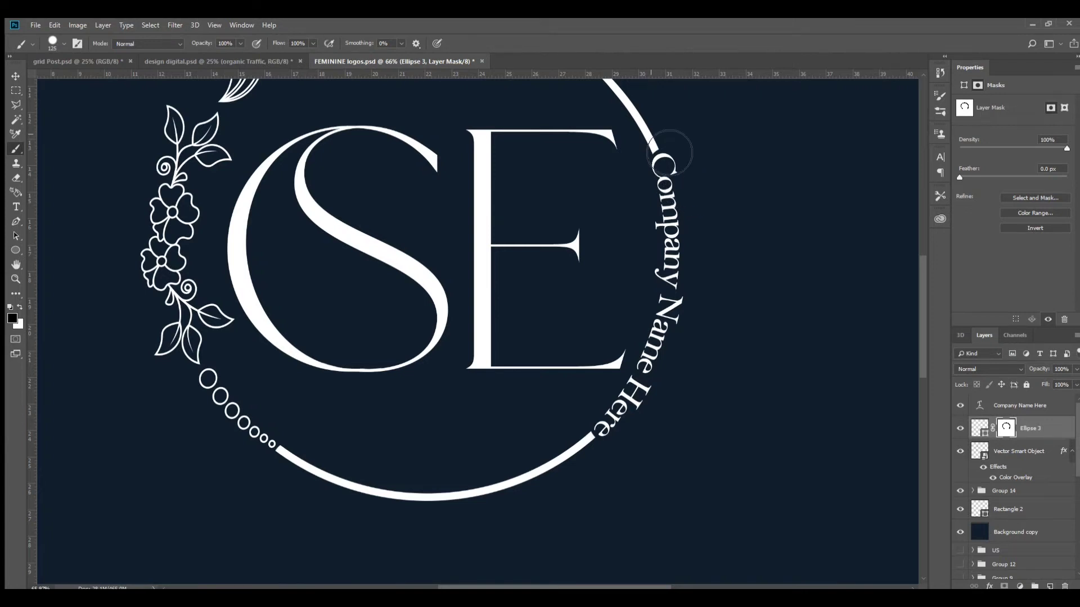
{"action": "key", "text": "x"}
{"action": "left_click", "coordinate": [669, 153]}
{"action": "key", "text": "x"}
{"action": "left_click", "coordinate": [687, 190]}
Trace a first pen path along the ring's lower arc, then discard it.
{"action": "scroll", "coordinate": [562, 265], "scroll_direction": "down", "scroll_amount": 3}
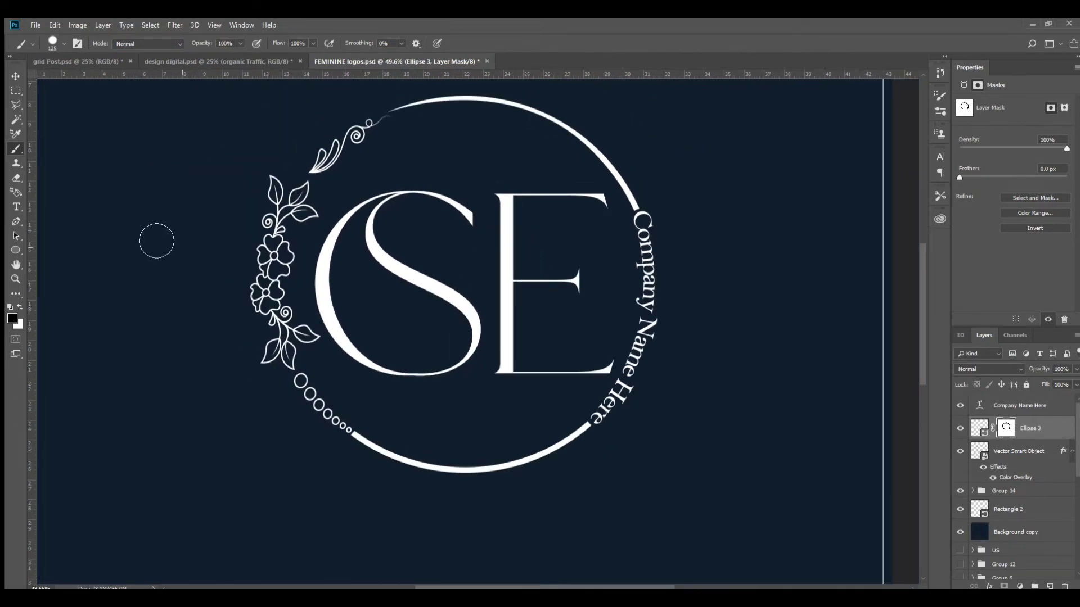
{"action": "key", "text": "p"}
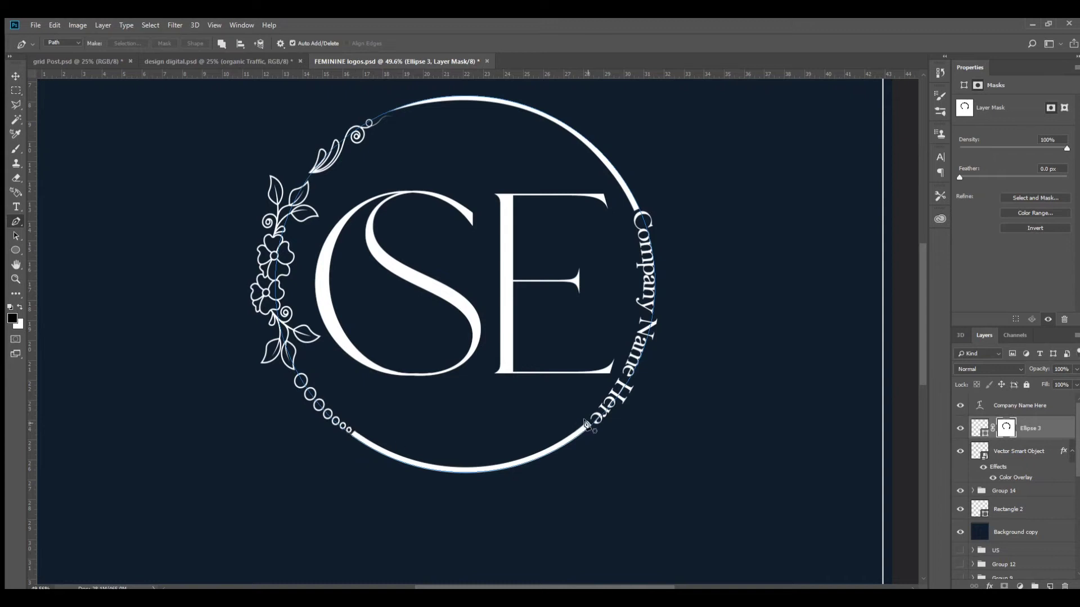
{"action": "left_click", "coordinate": [350, 436]}
{"action": "left_click_drag", "start_coordinate": [584, 418], "coordinate": [489, 524]}
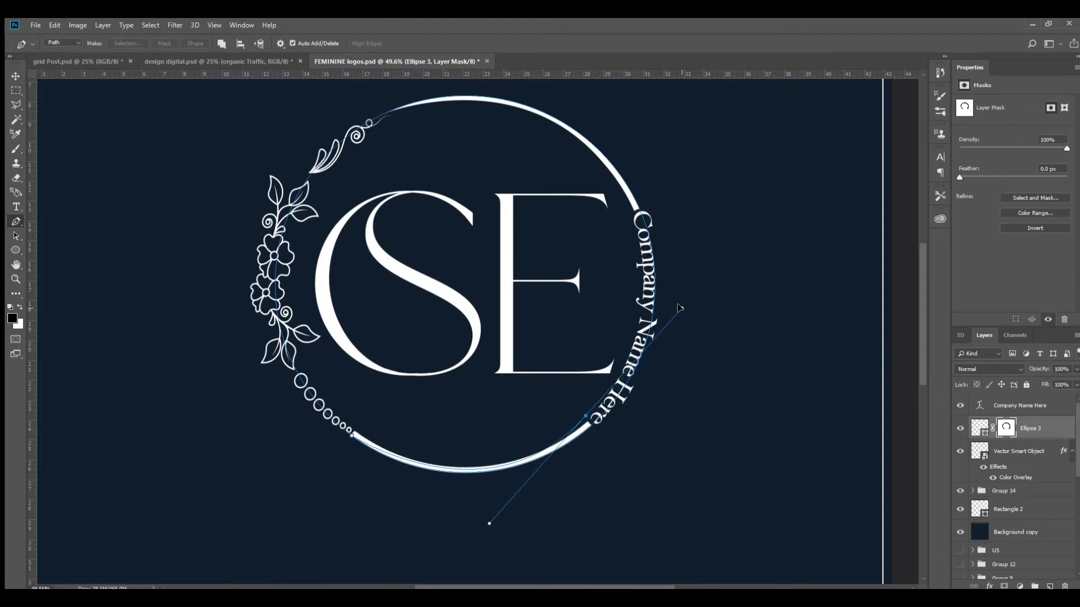
{"action": "left_click", "coordinate": [621, 358]}
{"action": "left_click", "coordinate": [566, 384]}
{"action": "left_click", "coordinate": [481, 381]}
{"action": "left_click", "coordinate": [422, 384]}
{"action": "left_click", "coordinate": [353, 391]}
{"action": "left_click", "coordinate": [346, 417]}
{"action": "key", "text": "Return"}
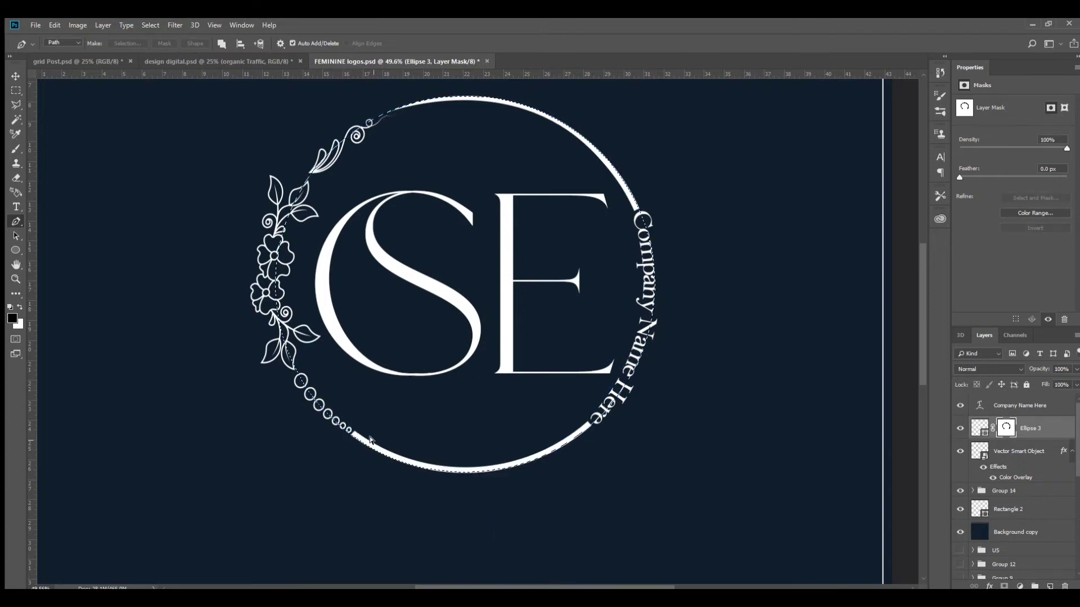
Redraw the path from the arc's lower-left end to the text, trying it as a selection.
{"action": "left_click", "coordinate": [349, 436]}
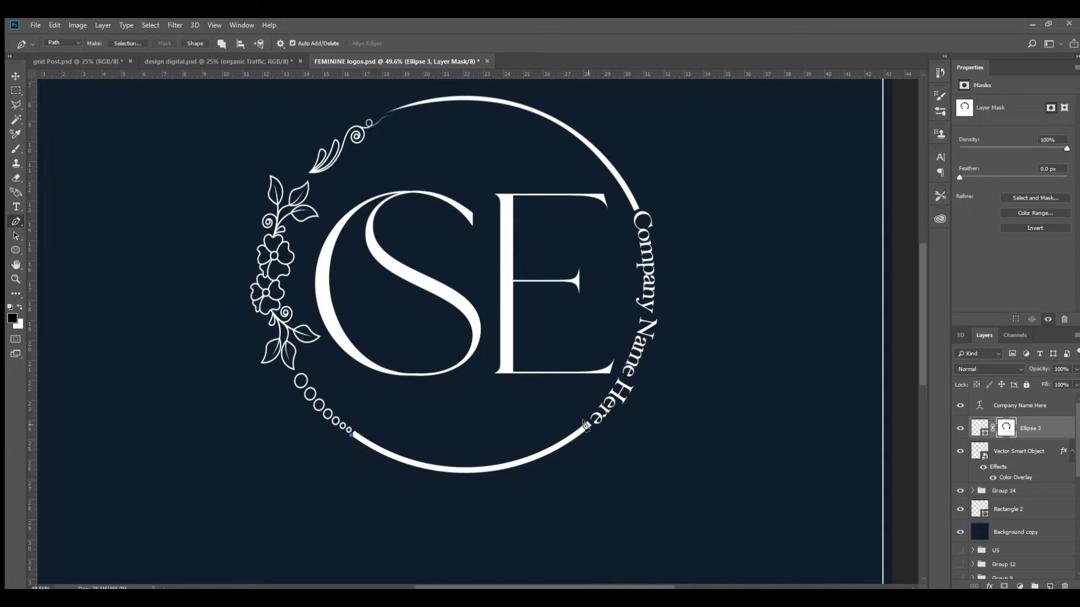
{"action": "left_click_drag", "start_coordinate": [585, 418], "coordinate": [680, 311]}
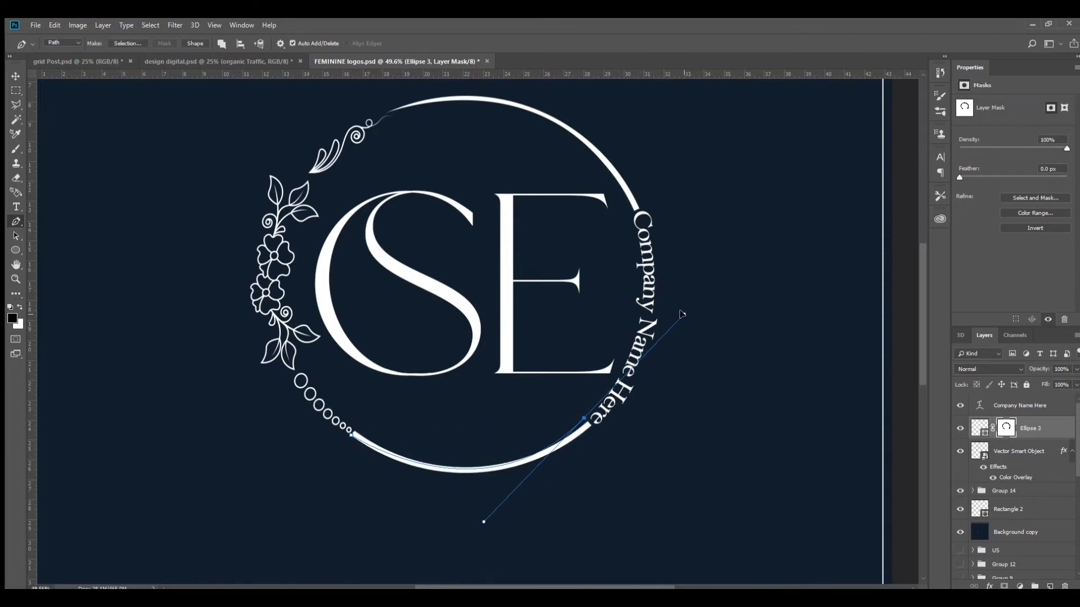
{"action": "left_click", "coordinate": [565, 399]}
{"action": "left_click", "coordinate": [499, 385]}
{"action": "left_click", "coordinate": [443, 385]}
{"action": "left_click", "coordinate": [383, 398]}
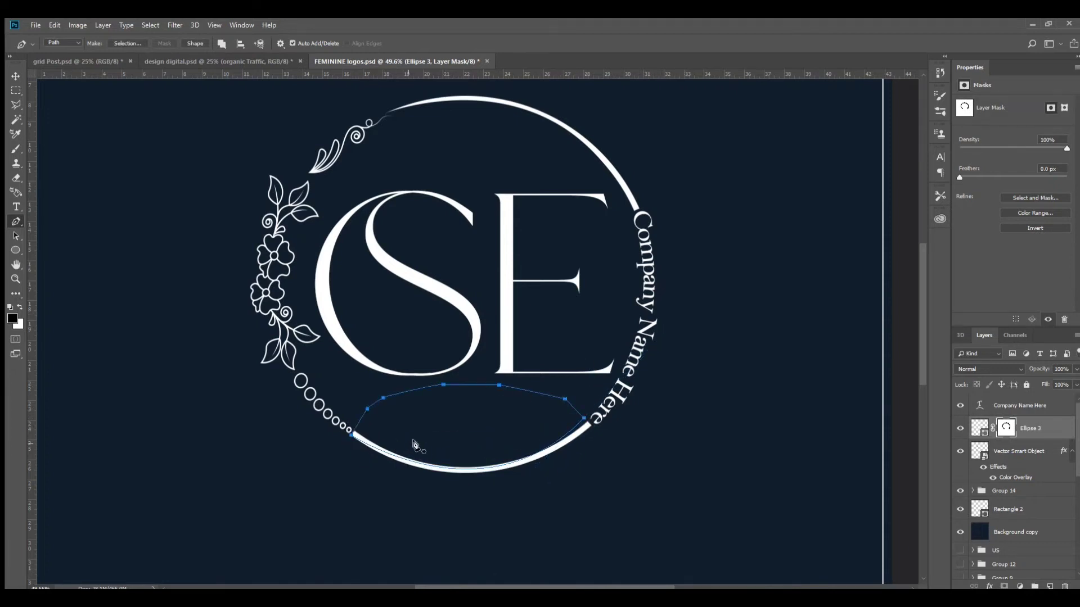
{"action": "key", "text": "ctrl+Return"}
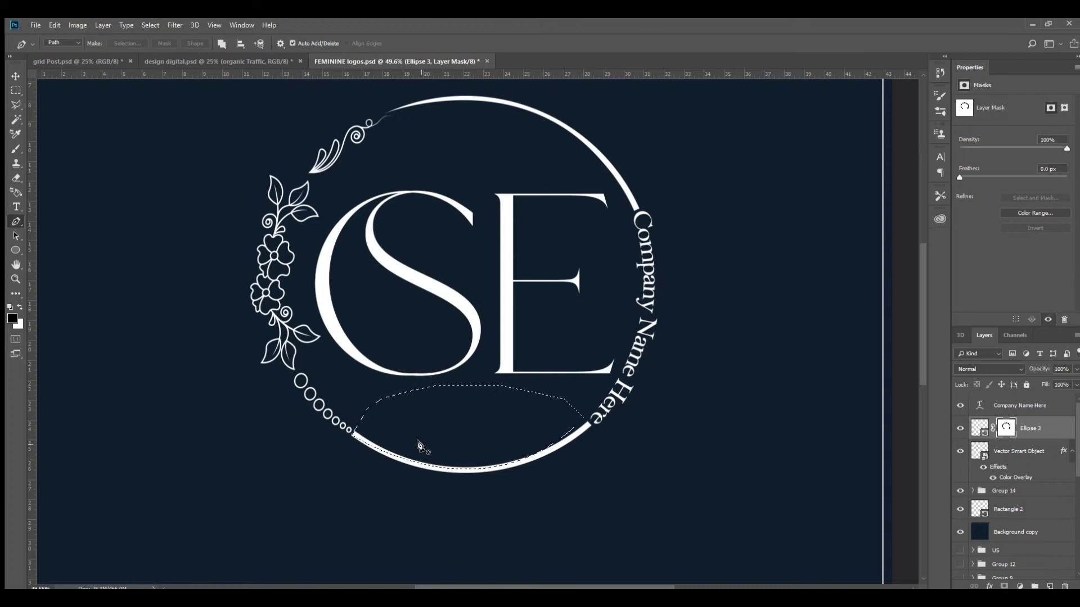
{"action": "key", "text": "b"}
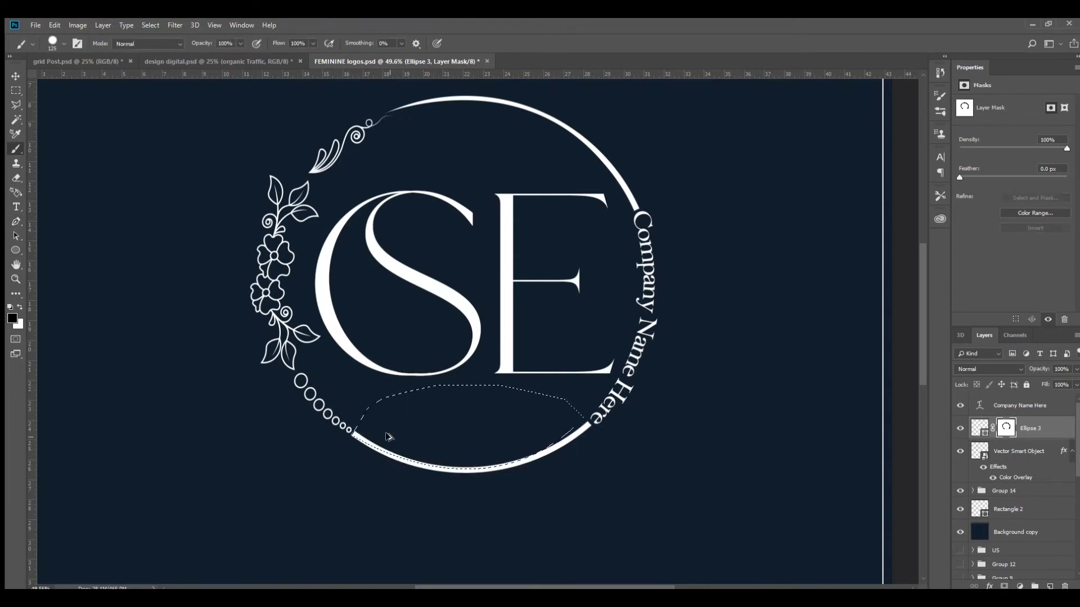
{"action": "key", "text": "ctrl+z"}
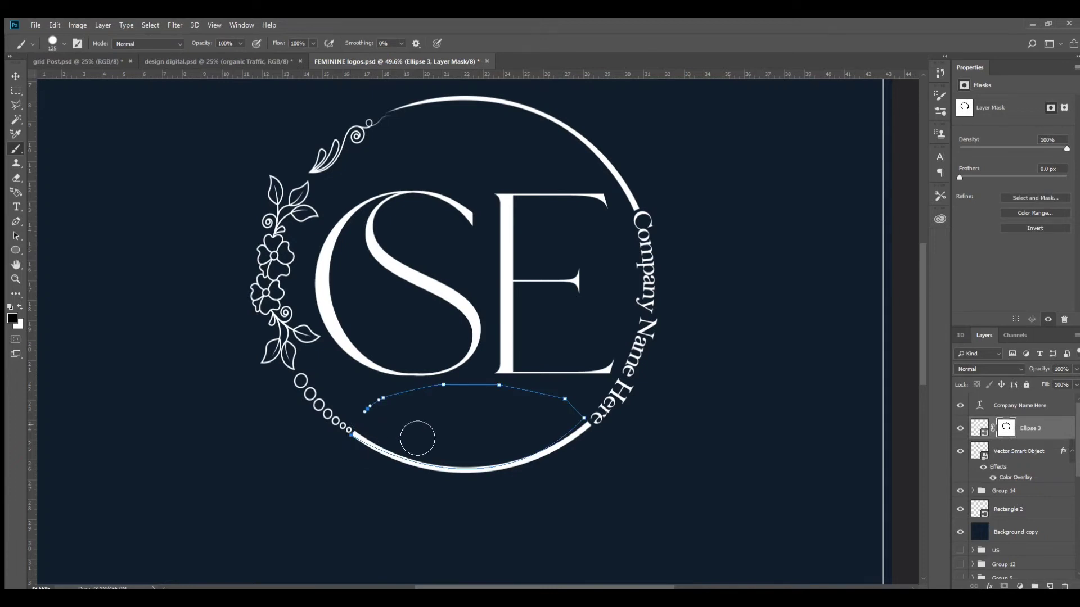
Close the path near the pearl dots and paint that arc section out on the mask.
{"action": "key", "text": "p"}
{"action": "left_click", "coordinate": [336, 421]}
{"action": "left_click", "coordinate": [332, 434]}
{"action": "key", "text": "ctrl+Return"}
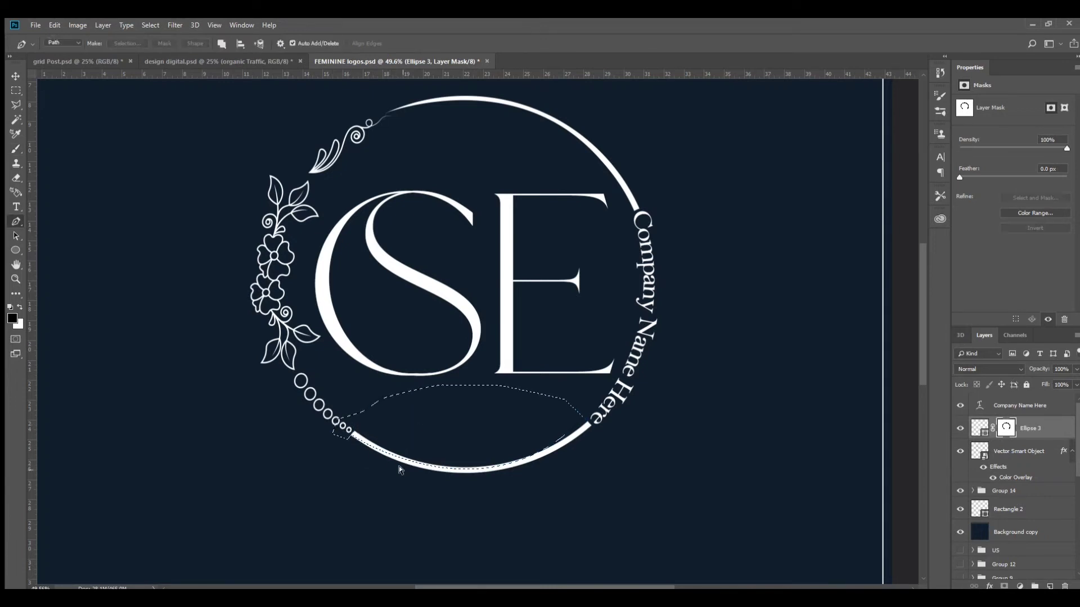
{"action": "key", "text": "b"}
{"action": "left_click_drag", "start_coordinate": [422, 454], "coordinate": [706, 456]}
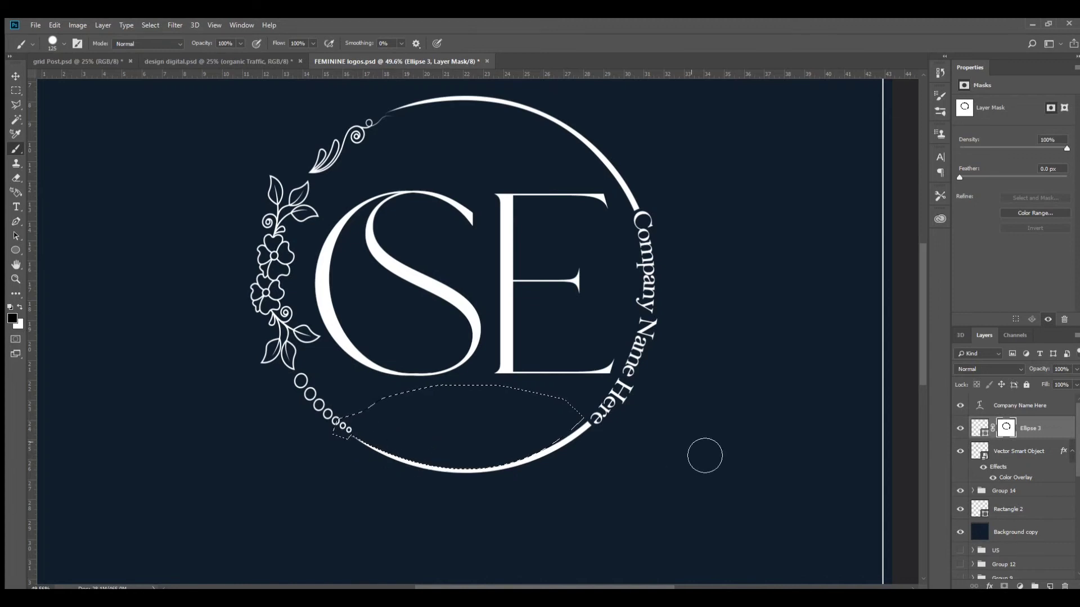
{"action": "key", "text": "ctrl+d"}
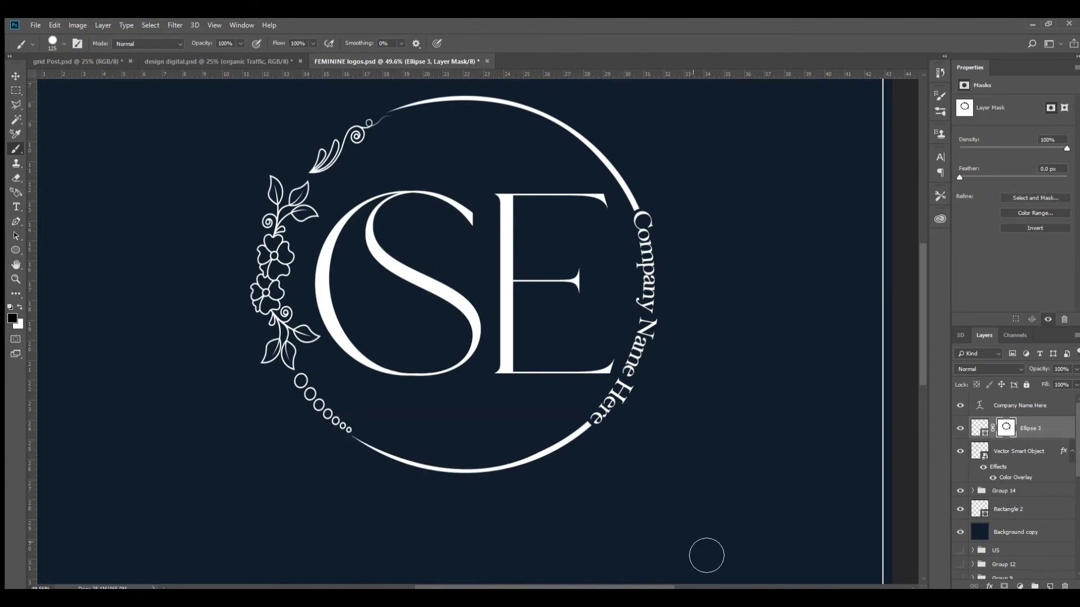
Tilt the floral ornament by pulling its top corner up slightly.
{"action": "key", "text": "v"}
{"action": "scroll", "coordinate": [422, 164], "scroll_direction": "up", "scroll_amount": 1}
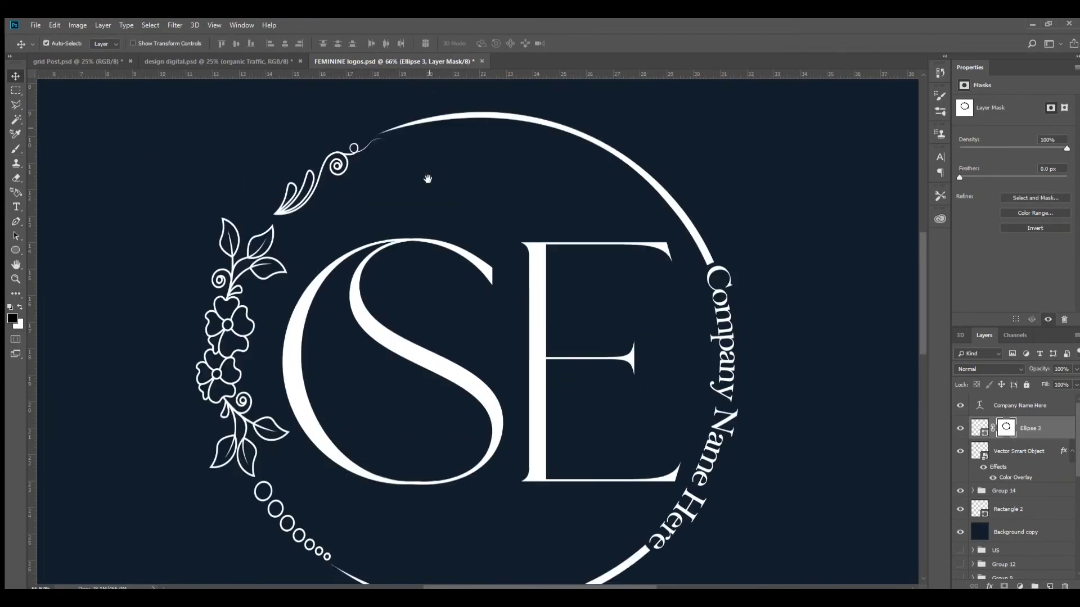
{"action": "left_click_drag", "start_coordinate": [427, 179], "coordinate": [367, 369]}
{"action": "key", "text": "b"}
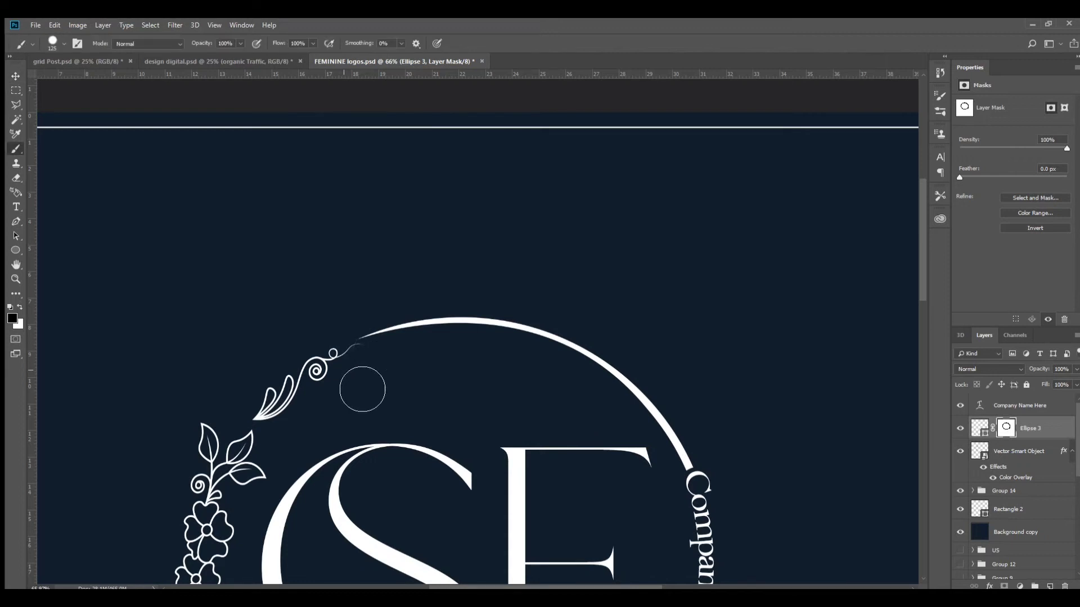
{"action": "key", "text": "v"}
{"action": "left_click", "coordinate": [328, 376]}
{"action": "key", "text": "ctrl+t"}
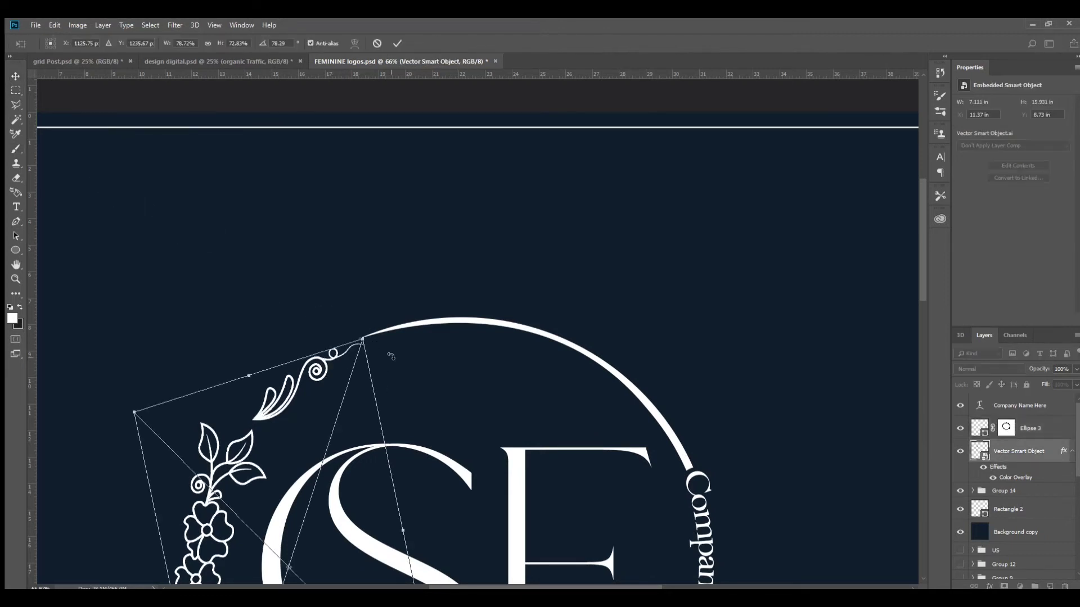
{"action": "left_click_drag", "start_coordinate": [358, 337], "coordinate": [360, 330]}
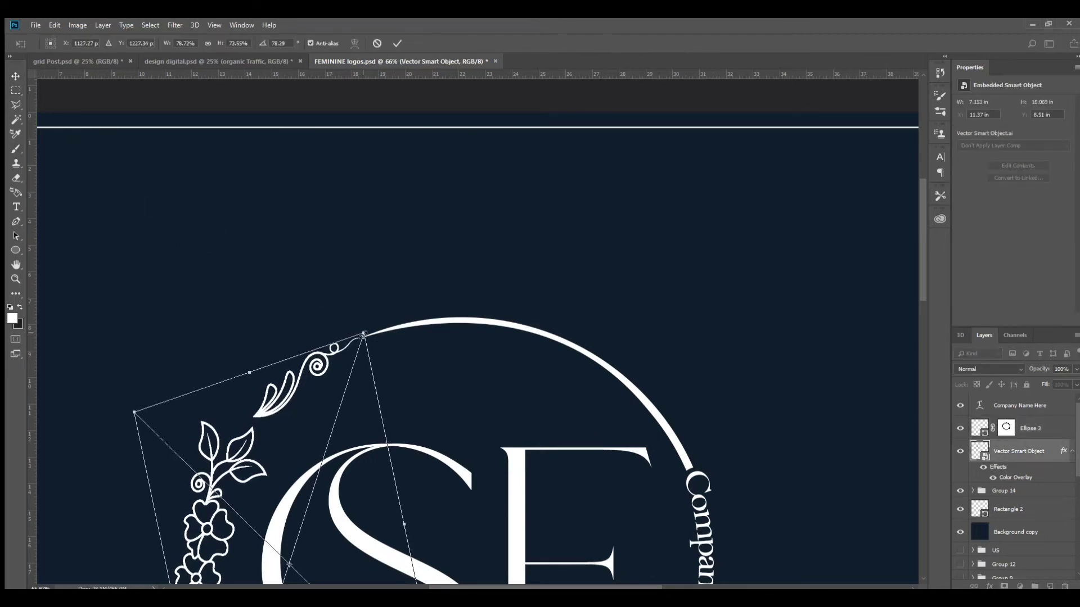
{"action": "key", "text": "Return"}
Reapply a transform to the ornament and fit the whole canvas in view.
{"action": "left_click_drag", "start_coordinate": [378, 478], "coordinate": [499, 177]}
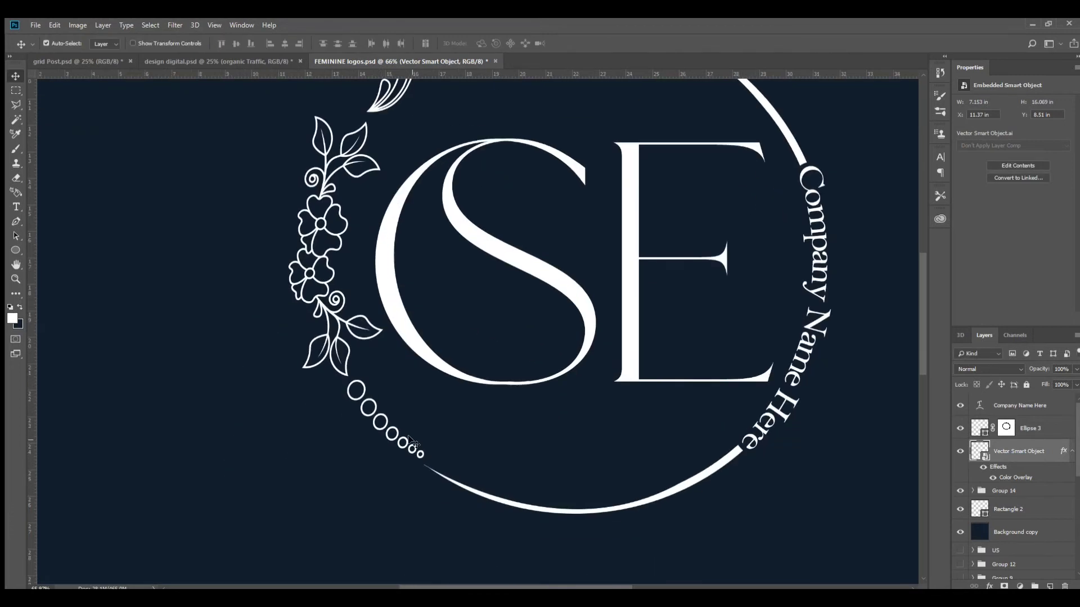
{"action": "key", "text": "ctrl+t"}
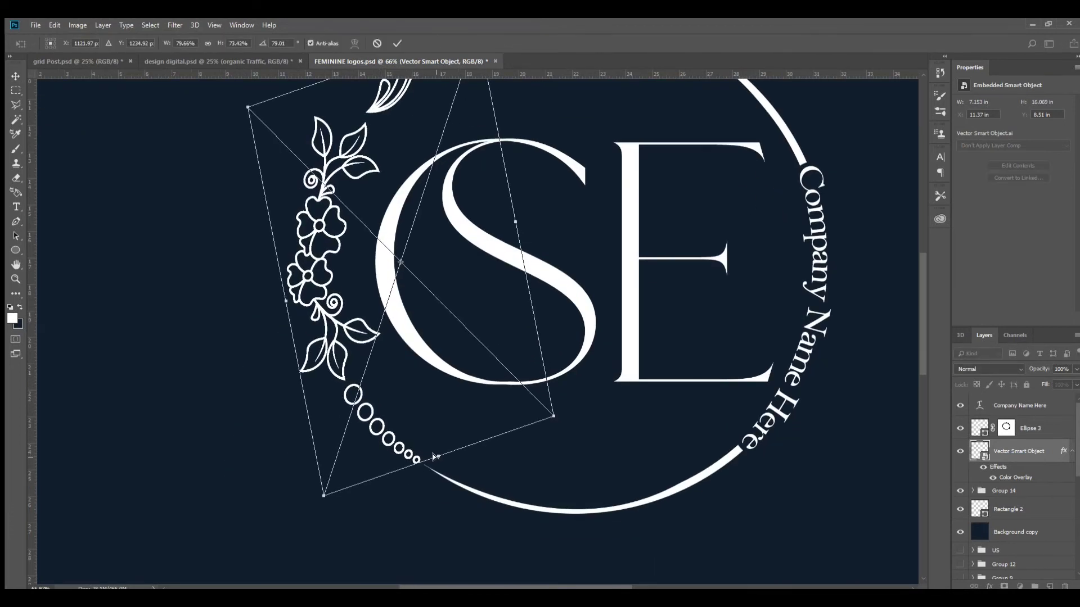
{"action": "key", "text": "Return"}
{"action": "key", "text": "ctrl+0"}
{"action": "key", "text": "ctrl"}
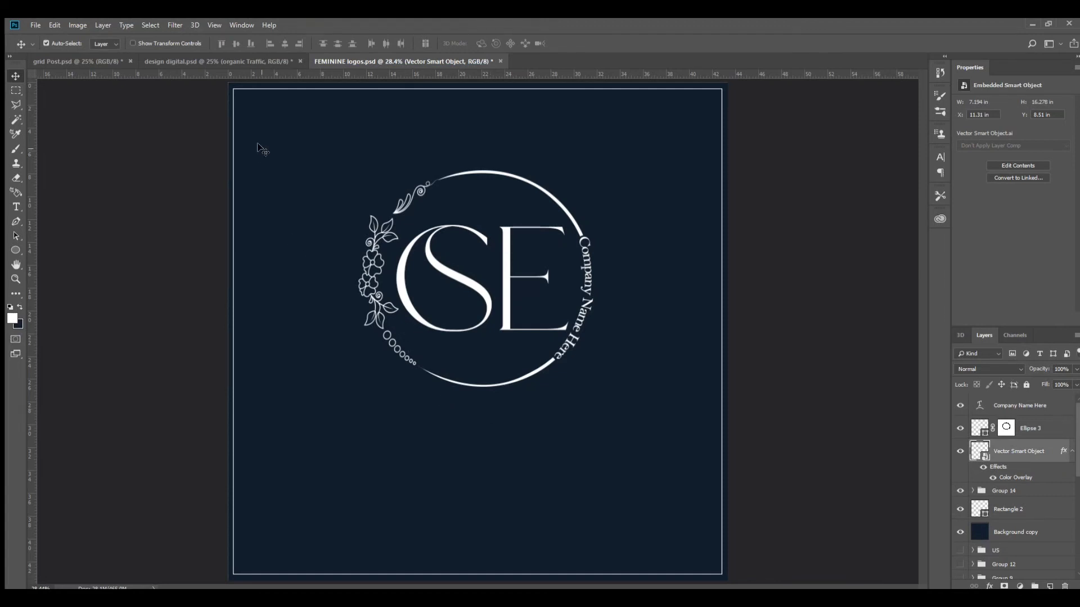
Group all the monogram's layers into one logo group.
{"action": "left_click", "coordinate": [1023, 511]}
{"action": "left_click", "coordinate": [1004, 491]}
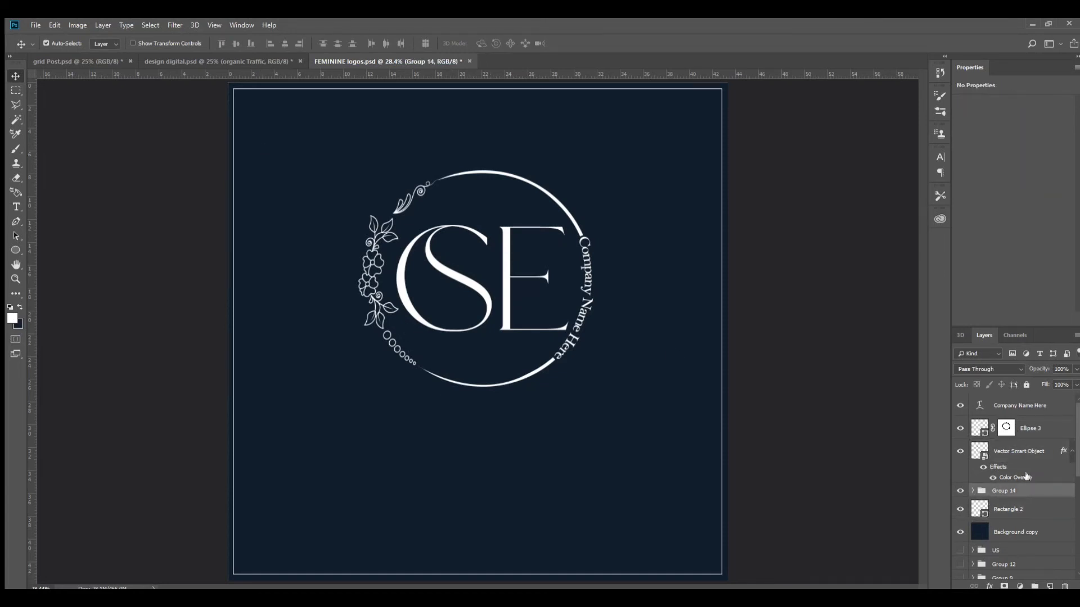
{"action": "left_click", "coordinate": [1020, 405], "text": "shift"}
{"action": "key", "text": "ctrl+g"}
Enlarge the logo group to about 126%, re-centre it, and cancel the background's Layer Style.
{"action": "key", "text": "ctrl+t"}
{"action": "left_click_drag", "start_coordinate": [604, 386], "coordinate": [636, 415]}
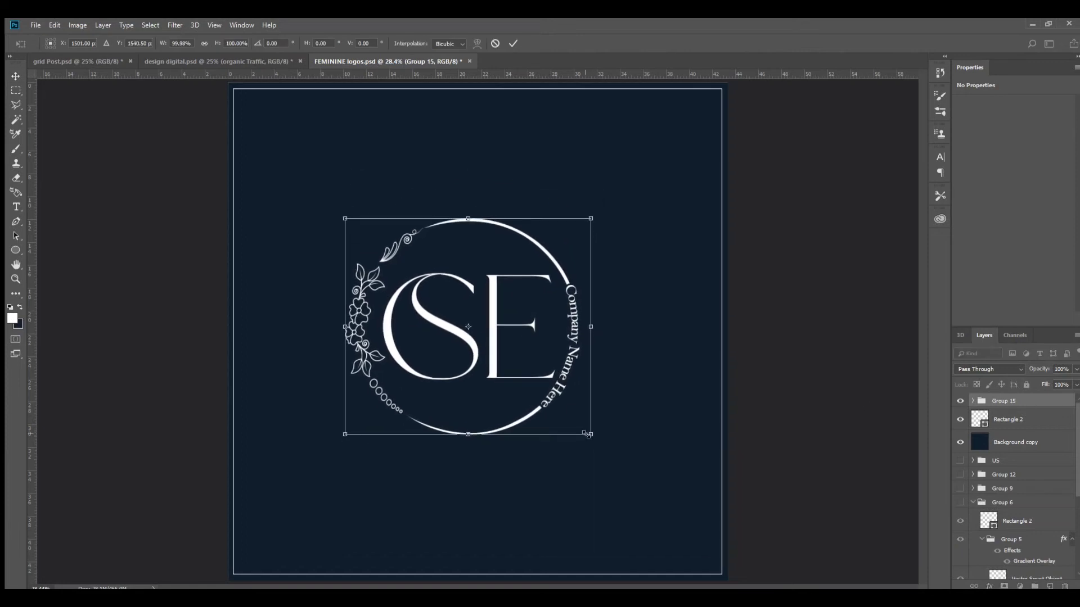
{"action": "left_click_drag", "start_coordinate": [587, 358], "coordinate": [575, 406]}
{"action": "key", "text": "Return"}
{"action": "left_click", "coordinate": [772, 433]}
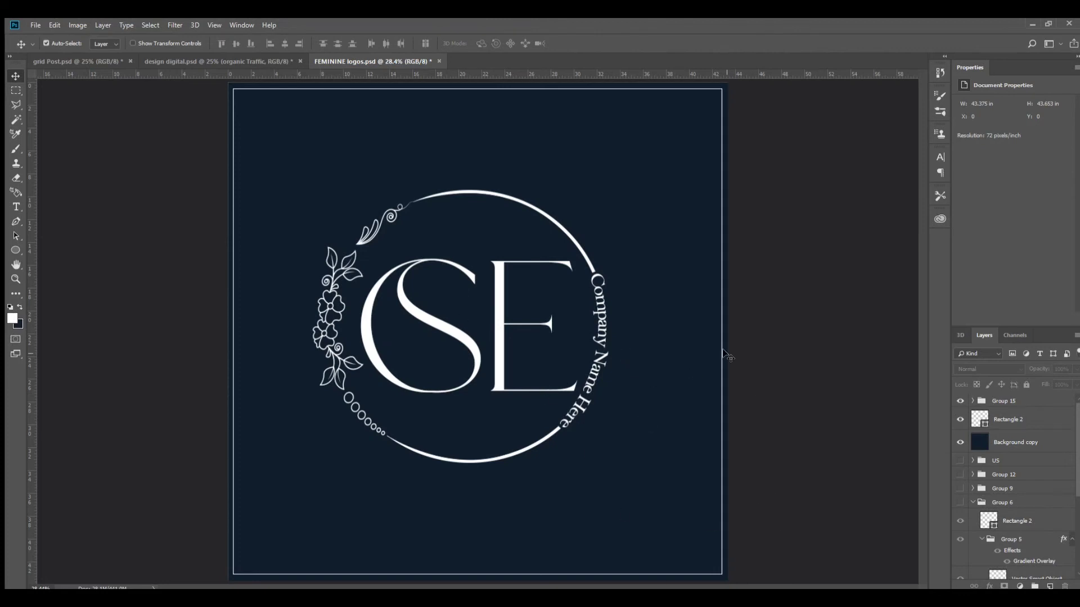
{"action": "double_click", "coordinate": [969, 447]}
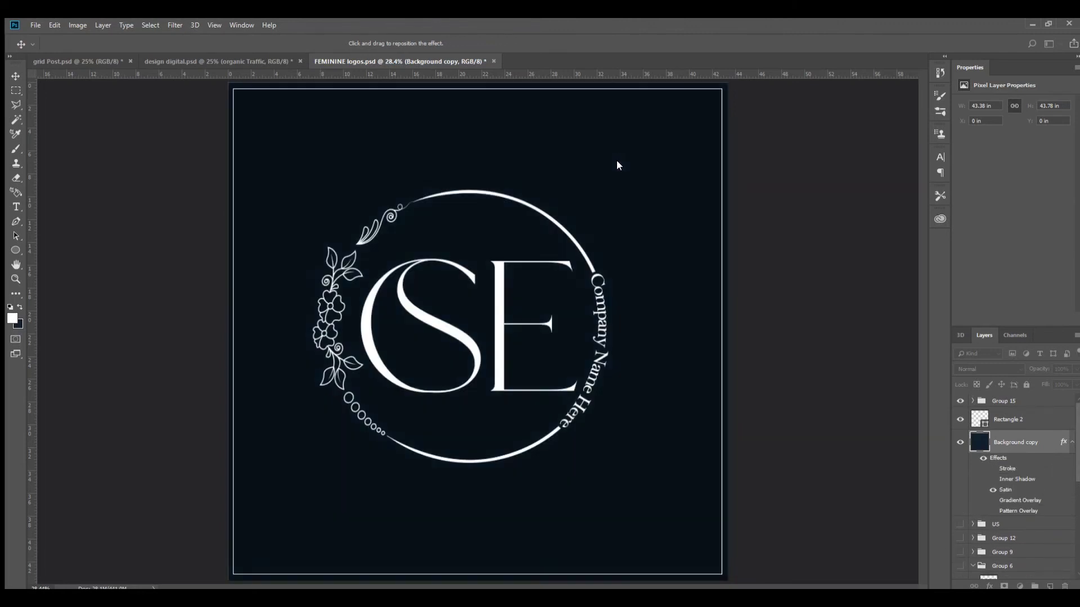
{"action": "key", "text": "Escape"}
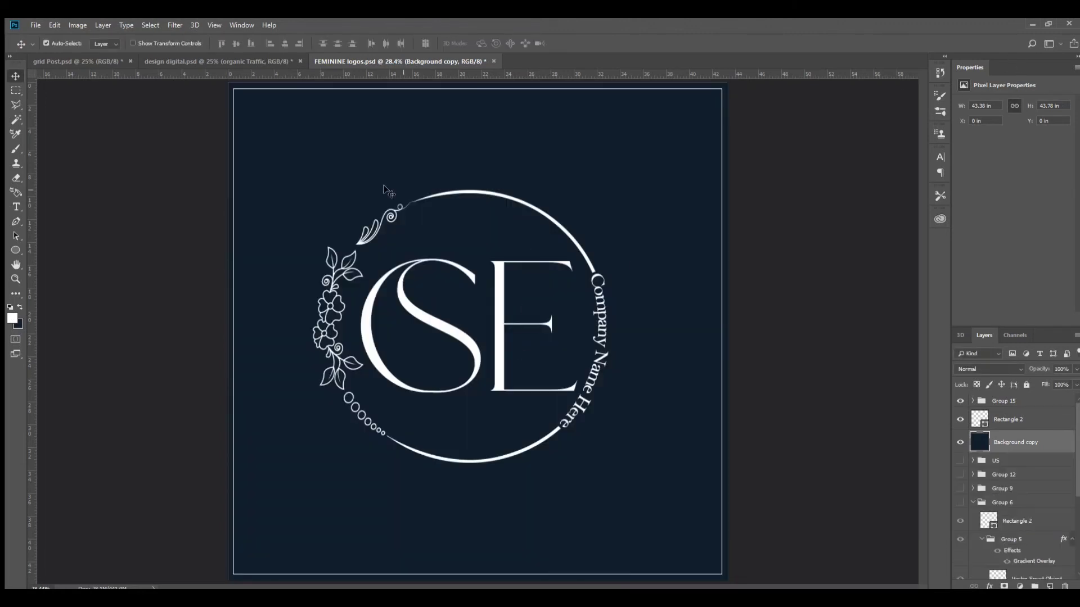
Shrink the logo group and move it into the canvas's top half.
{"action": "left_click", "coordinate": [1004, 401]}
{"action": "key", "text": "ctrl+t"}
{"action": "left_click_drag", "start_coordinate": [473, 327], "coordinate": [473, 260]}
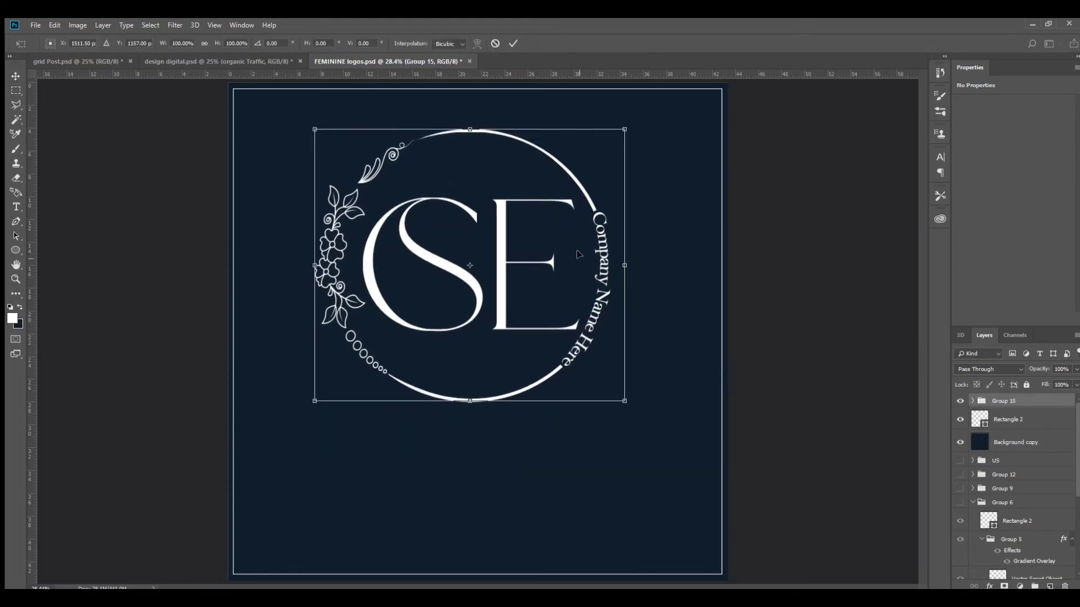
{"action": "left_click_drag", "start_coordinate": [629, 128], "coordinate": [580, 150]}
{"action": "left_click_drag", "start_coordinate": [540, 225], "coordinate": [539, 192]}
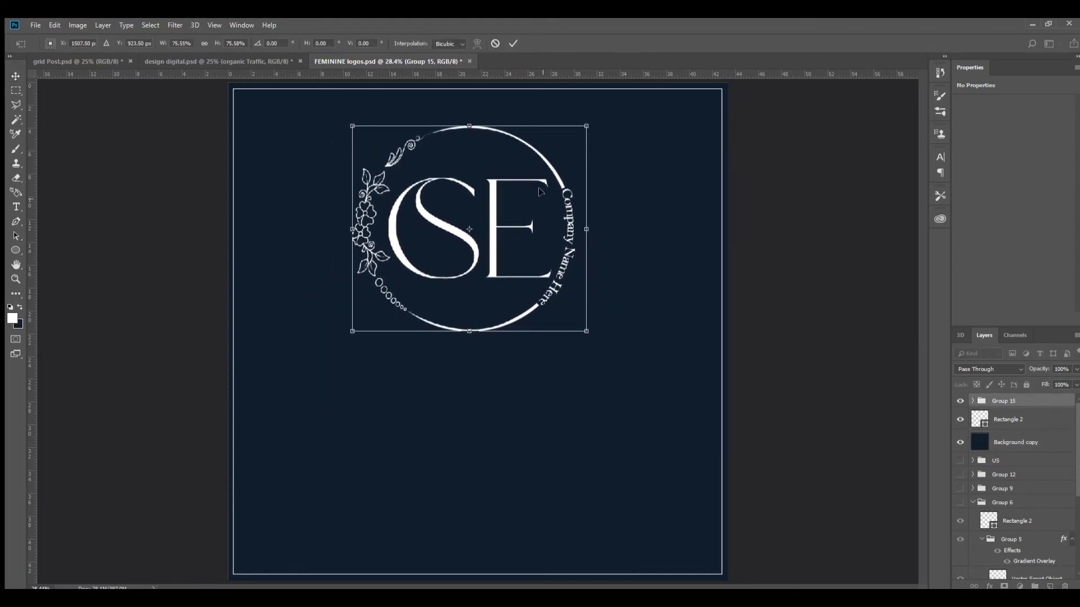
{"action": "key", "text": "Return"}
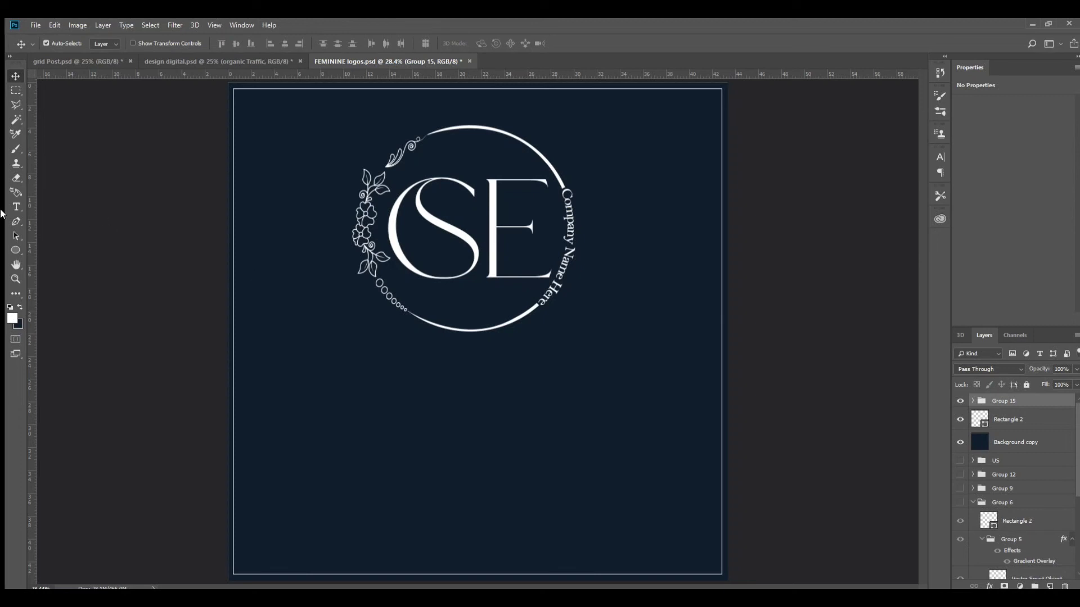
Fill the canvas's lower half with white on a new Layer 2 below the logo.
{"action": "key", "text": "m"}
{"action": "left_click_drag", "start_coordinate": [660, 574], "coordinate": [294, 453]}
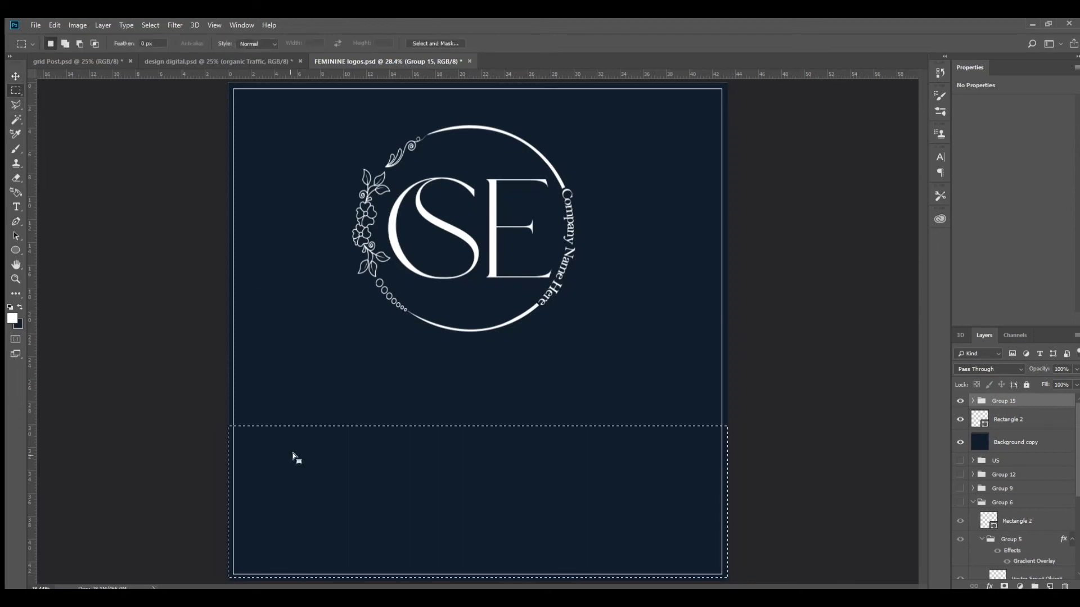
{"action": "key", "text": "ctrl+0"}
{"action": "left_click_drag", "start_coordinate": [398, 440], "coordinate": [188, 353]}
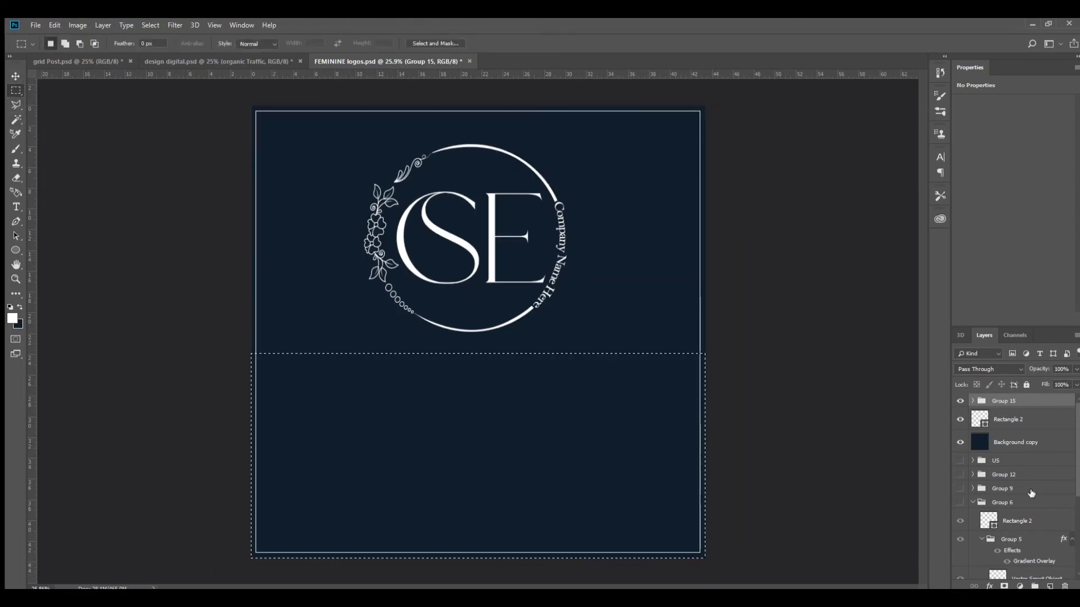
{"action": "key", "text": "ctrl+shift+alt+n"}
{"action": "left_click_drag", "start_coordinate": [1018, 410], "coordinate": [1012, 453]}
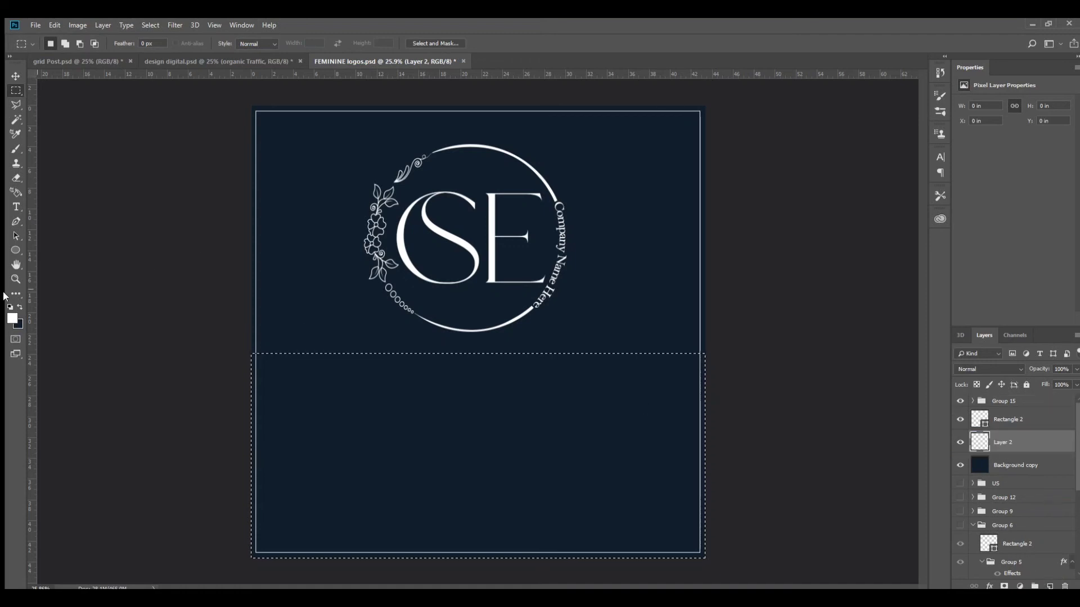
{"action": "key", "text": "alt+BackSpace"}
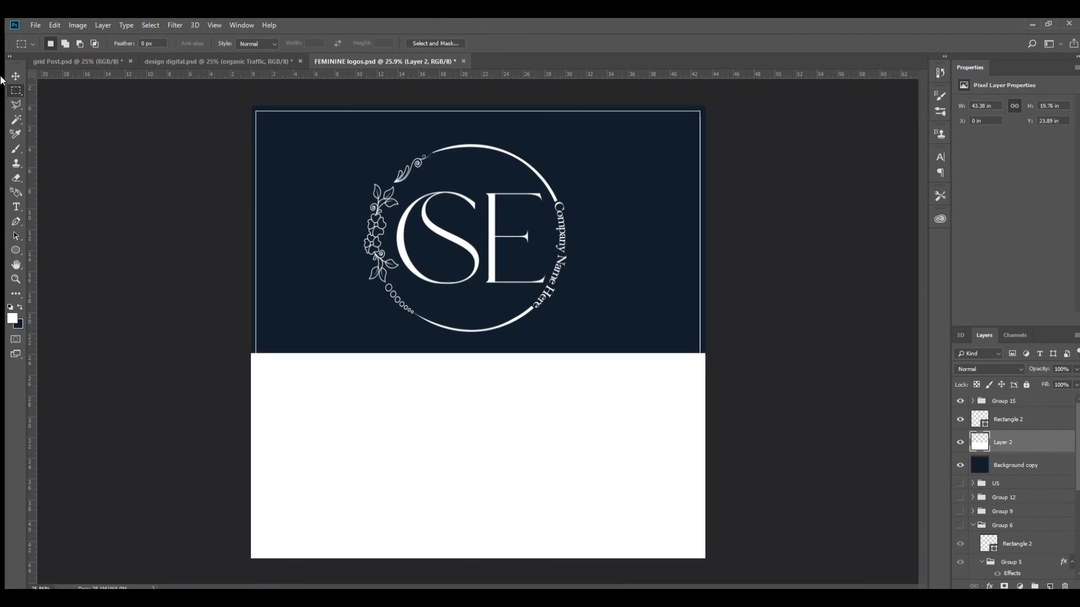
Duplicate the logo group.
{"action": "left_click", "coordinate": [16, 76]}
{"action": "left_click", "coordinate": [1013, 401]}
{"action": "key", "text": "ctrl+j"}
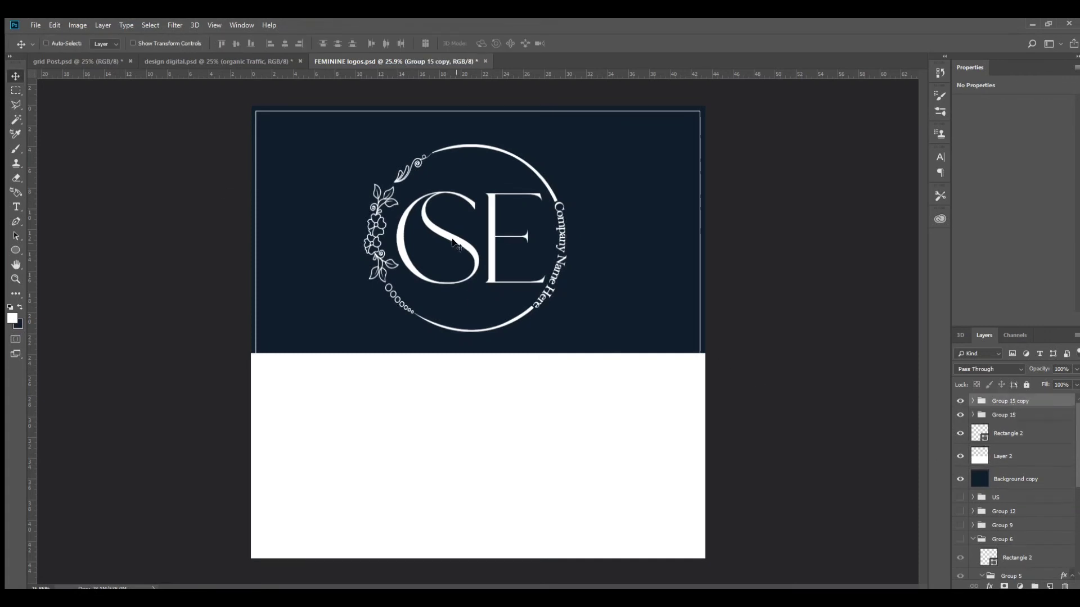
Move the monogram copy onto the white lower half and give it a Gradient Overlay instead of Color Overlay.
{"action": "left_click_drag", "start_coordinate": [455, 243], "coordinate": [463, 463]}
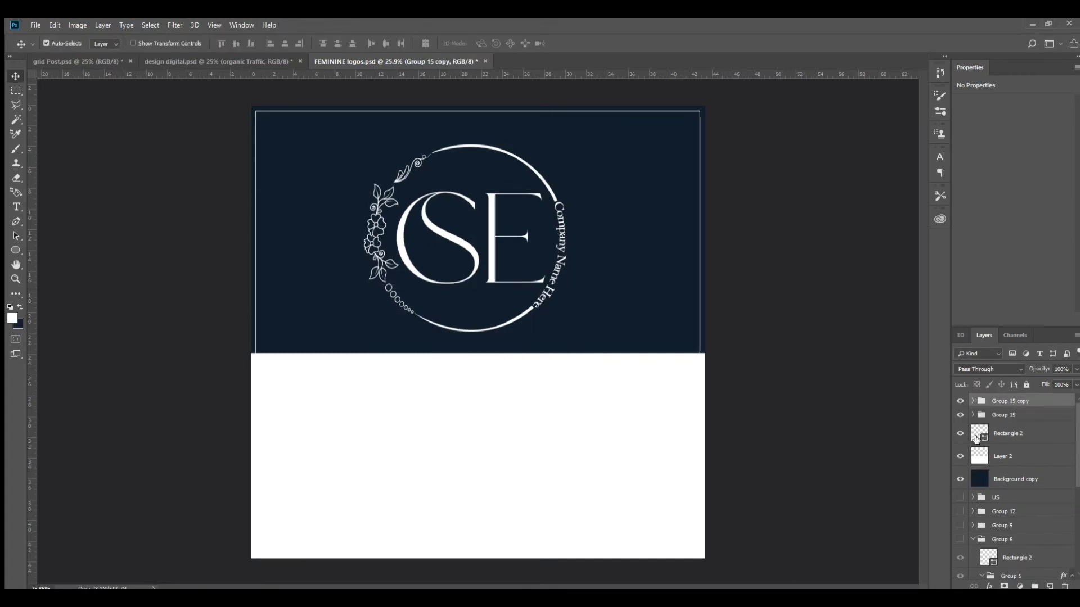
{"action": "double_click", "coordinate": [1064, 401]}
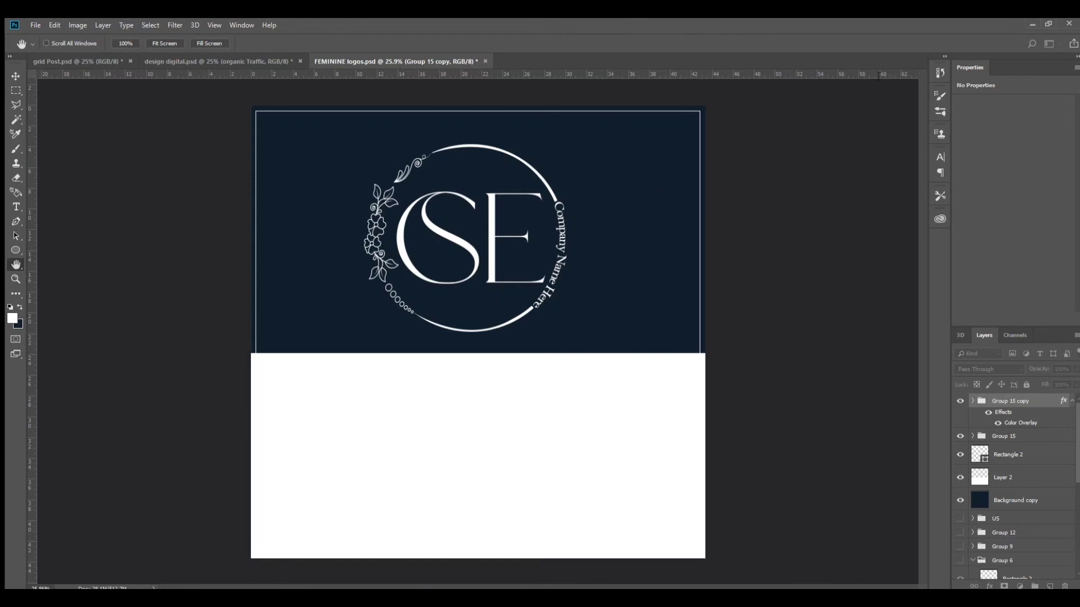
{"action": "left_click", "coordinate": [877, 383]}
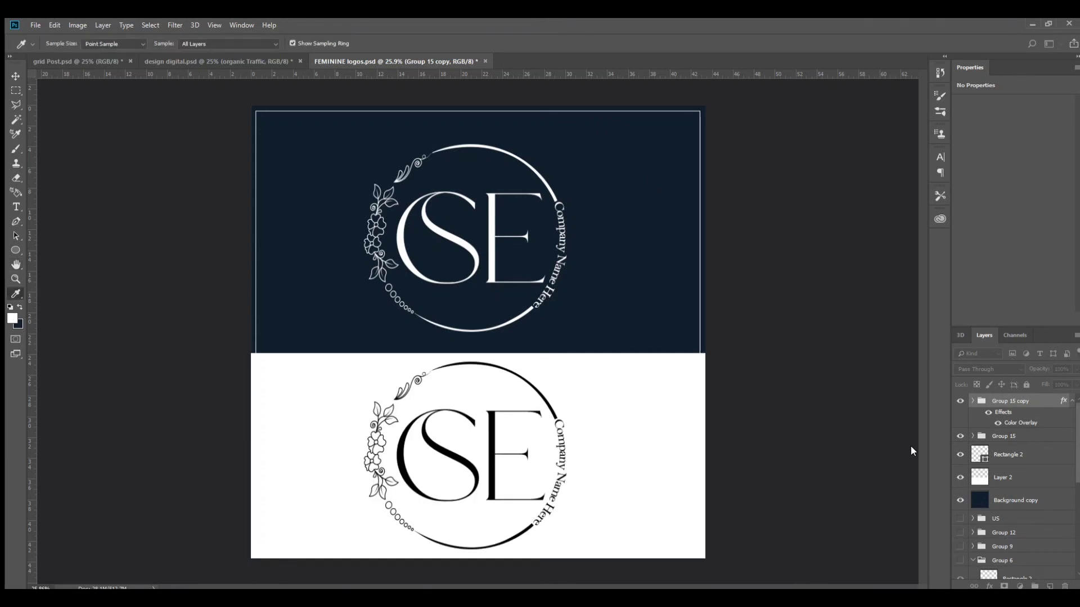
{"action": "left_click", "coordinate": [872, 397]}
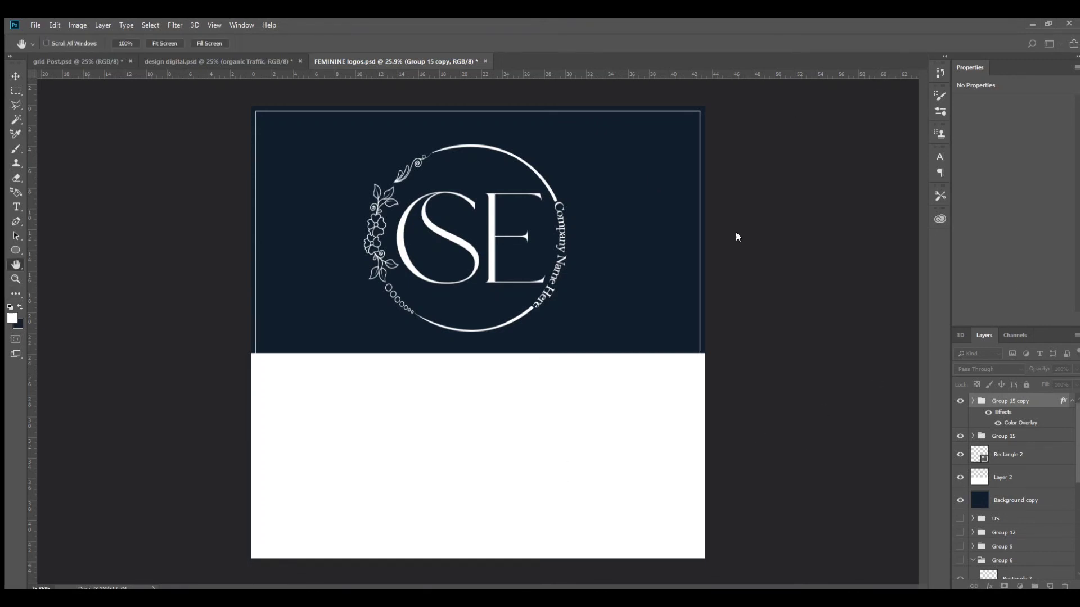
{"action": "left_click", "coordinate": [617, 178]}
Set the lower monogram's gradient to gold tones and confirm the layer style.
{"action": "left_click", "coordinate": [855, 256]}
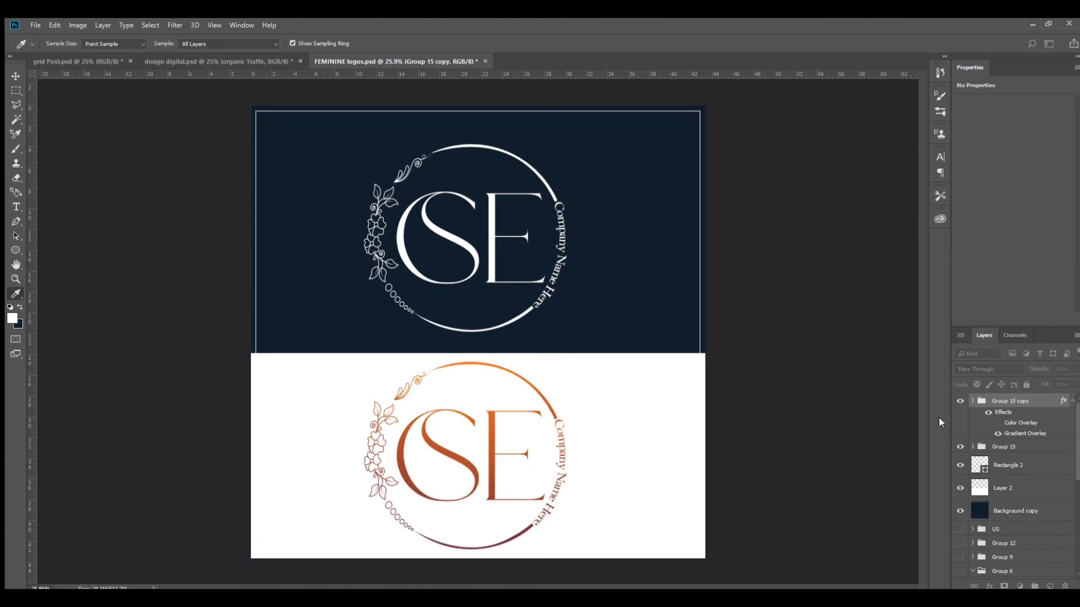
{"action": "left_click", "coordinate": [922, 363]}
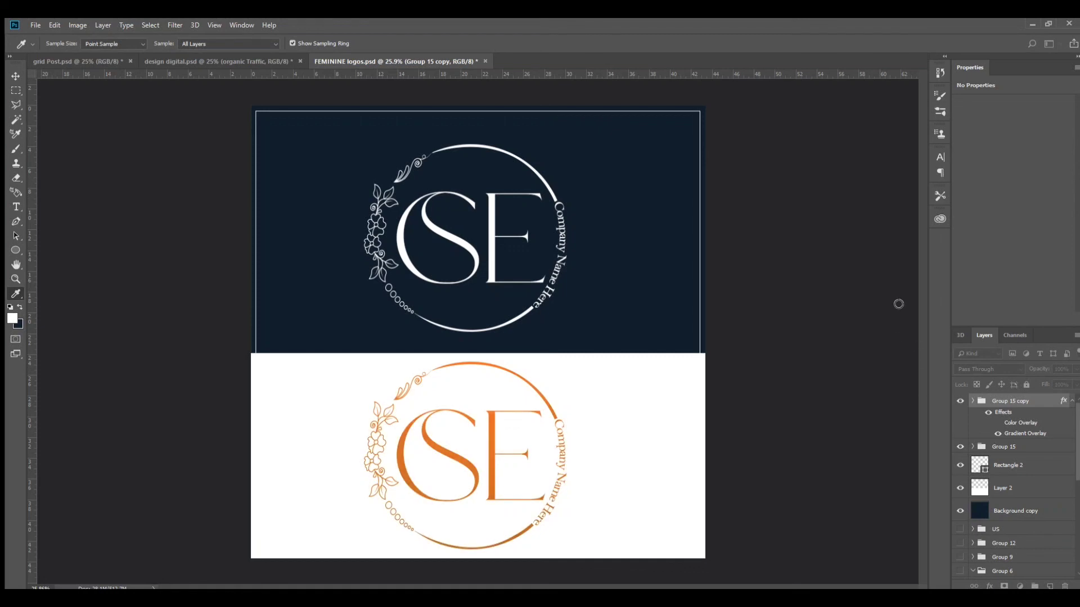
{"action": "mouse_move", "coordinate": [898, 304]}
{"action": "left_mouse_down"}
{"action": "mouse_move", "coordinate": [913, 327]}
{"action": "mouse_move", "coordinate": [933, 321]}
{"action": "left_mouse_up"}
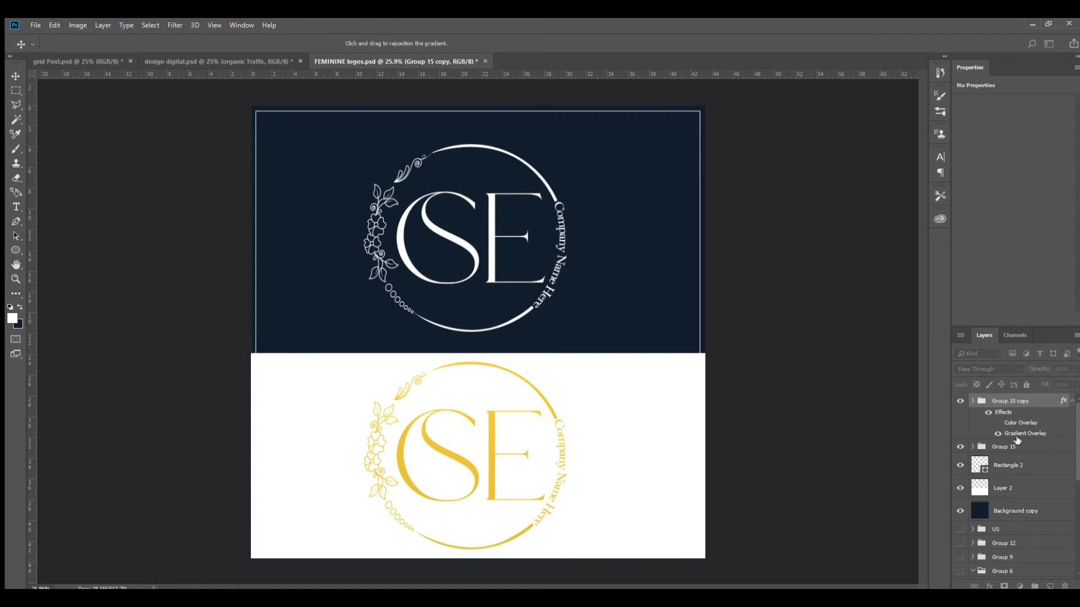
{"action": "key", "text": "Return"}
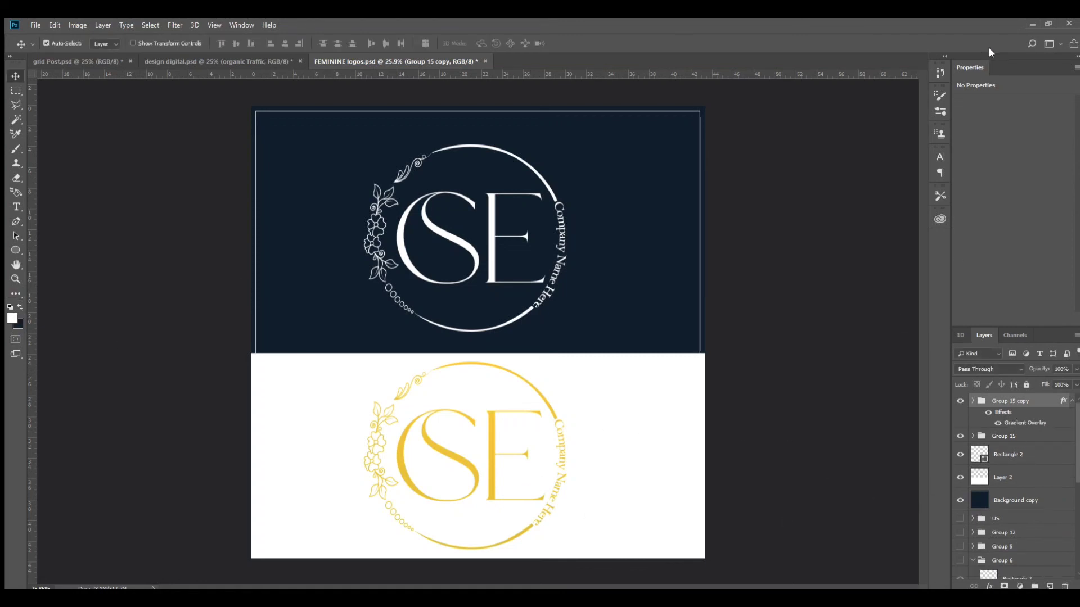
{"action": "key", "text": "i"}
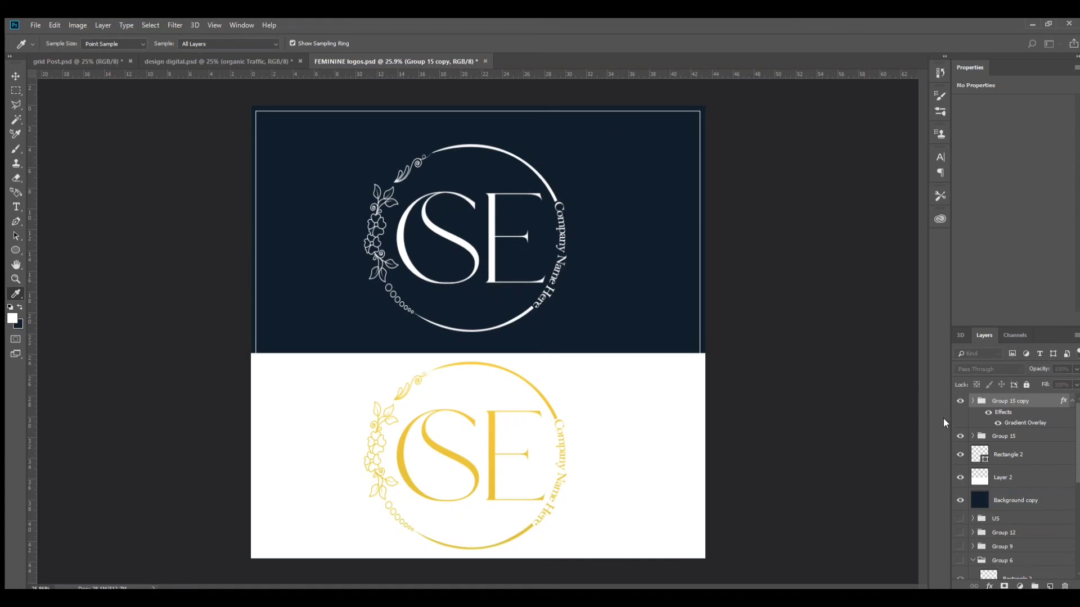
Fill the lower panel's area with a peach colour and clear the selection.
{"action": "key", "text": "v"}
{"action": "left_click", "coordinate": [1009, 479]}
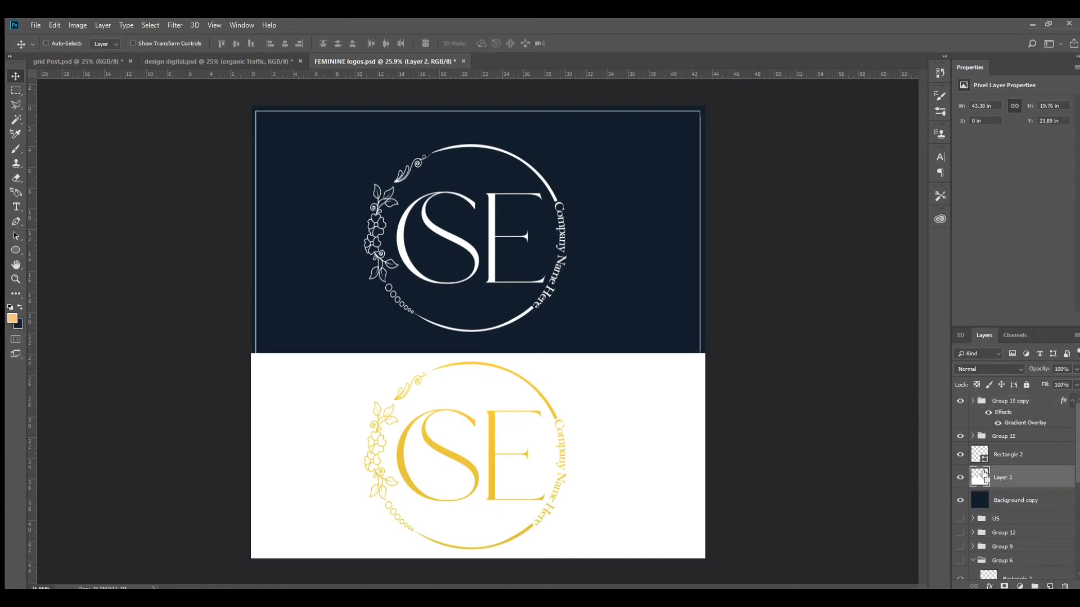
{"action": "key", "text": "ctrl+BackSpace"}
{"action": "key", "text": "alt+BackSpace"}
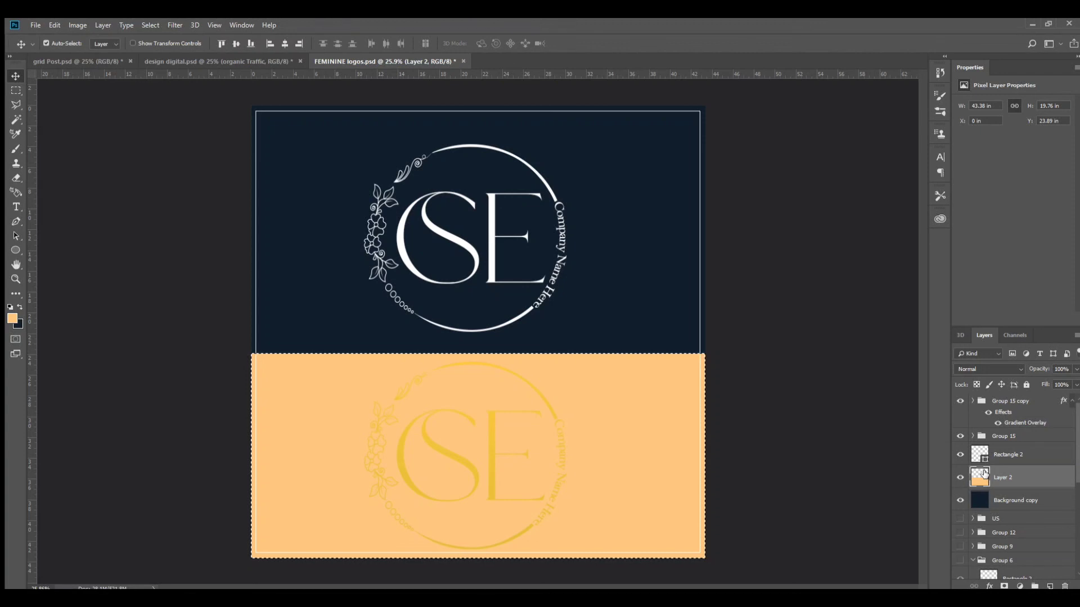
{"action": "key", "text": "ctrl+d"}
Delete the lower monogram's gold Gradient Overlay and refill the lower panel orange.
{"action": "left_click_drag", "start_coordinate": [1064, 401], "coordinate": [1065, 587]}
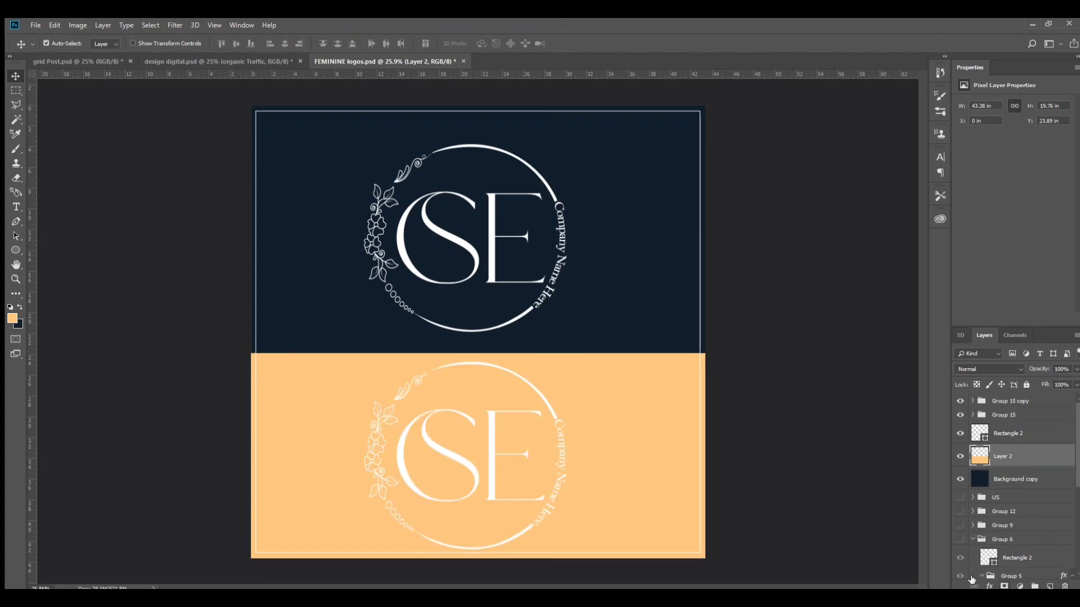
{"action": "key", "text": "i"}
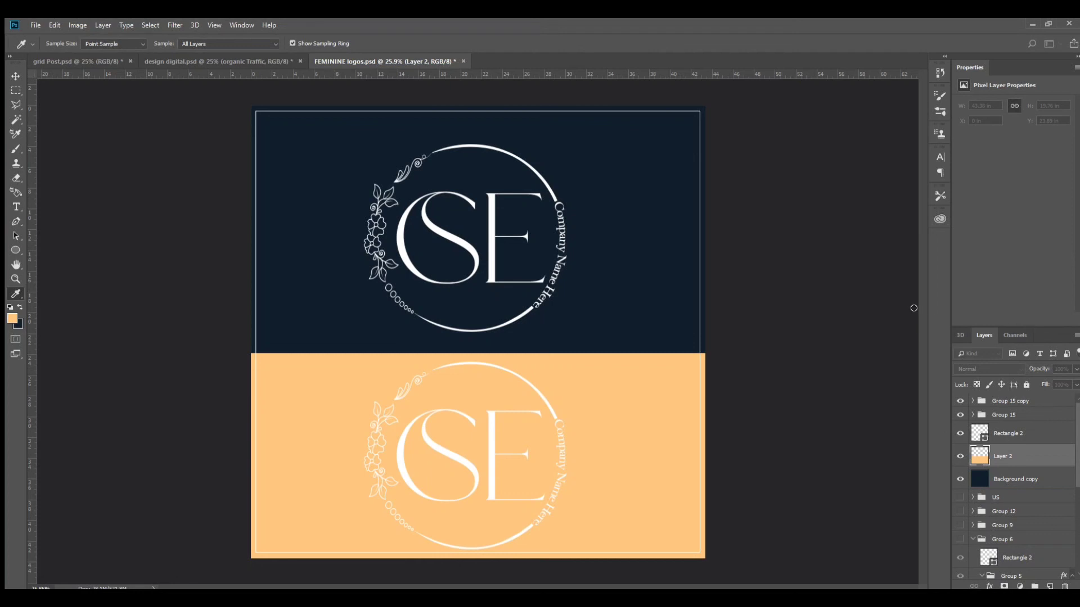
{"action": "key", "text": "v"}
{"action": "key", "text": "alt+BackSpace"}
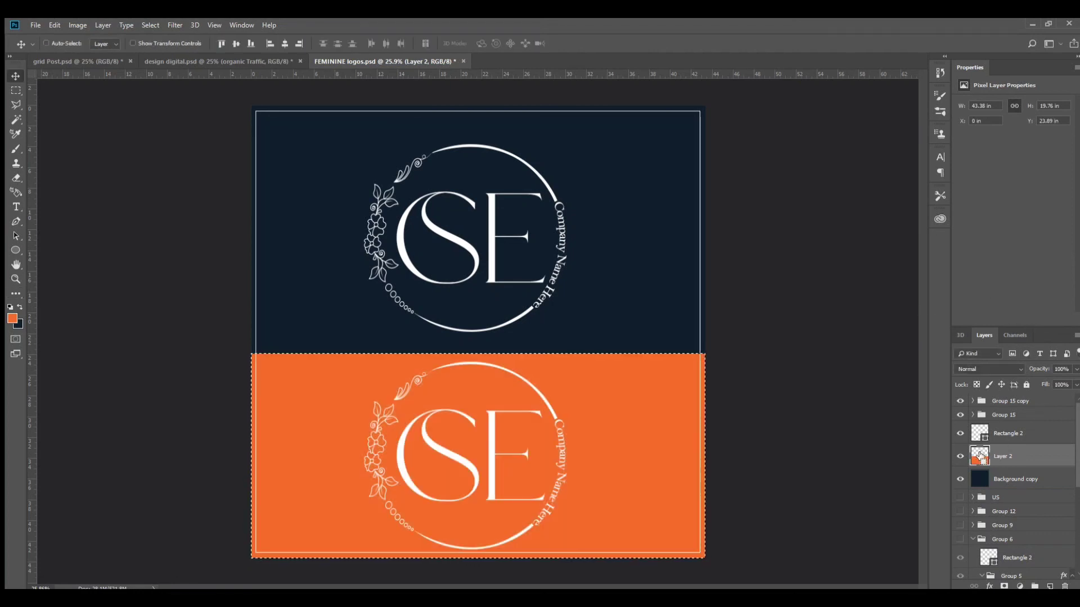